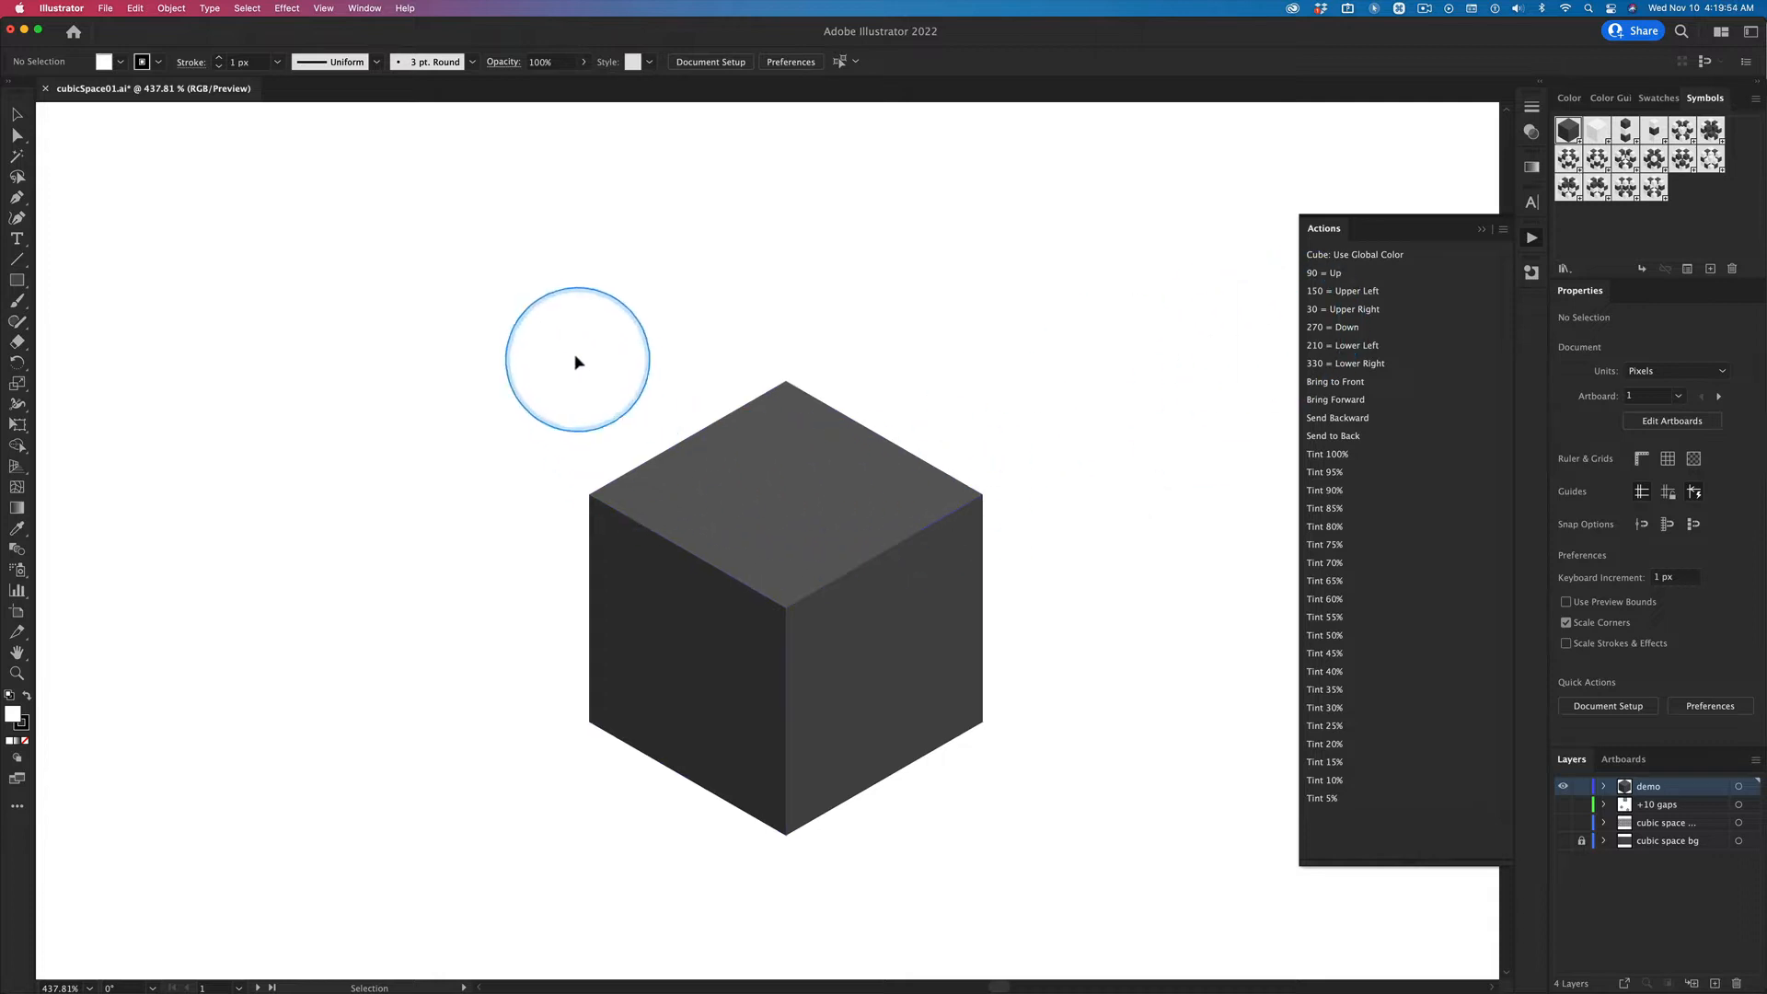
# Step: Select the dark cube, try the 90 = Up action on it, and undo the resulting copy
pyautogui.moveTo(576, 359); pyautogui.dragTo(1024, 608)
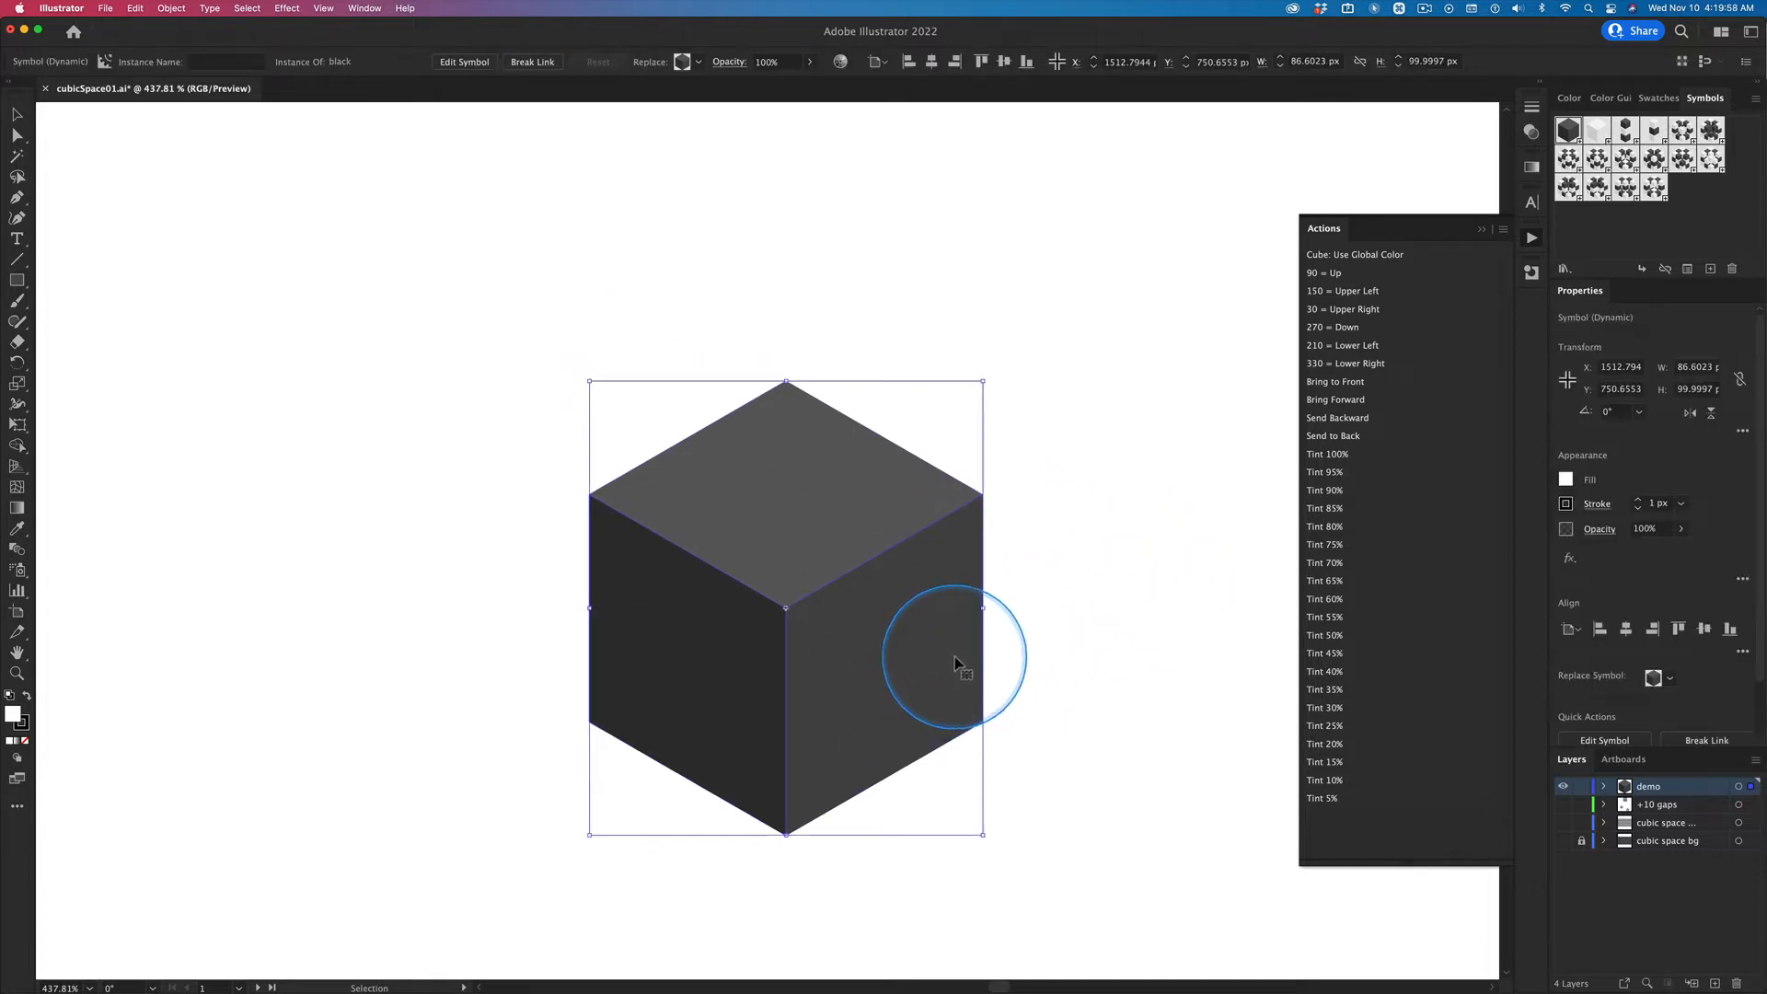
pyautogui.click(1314, 276)
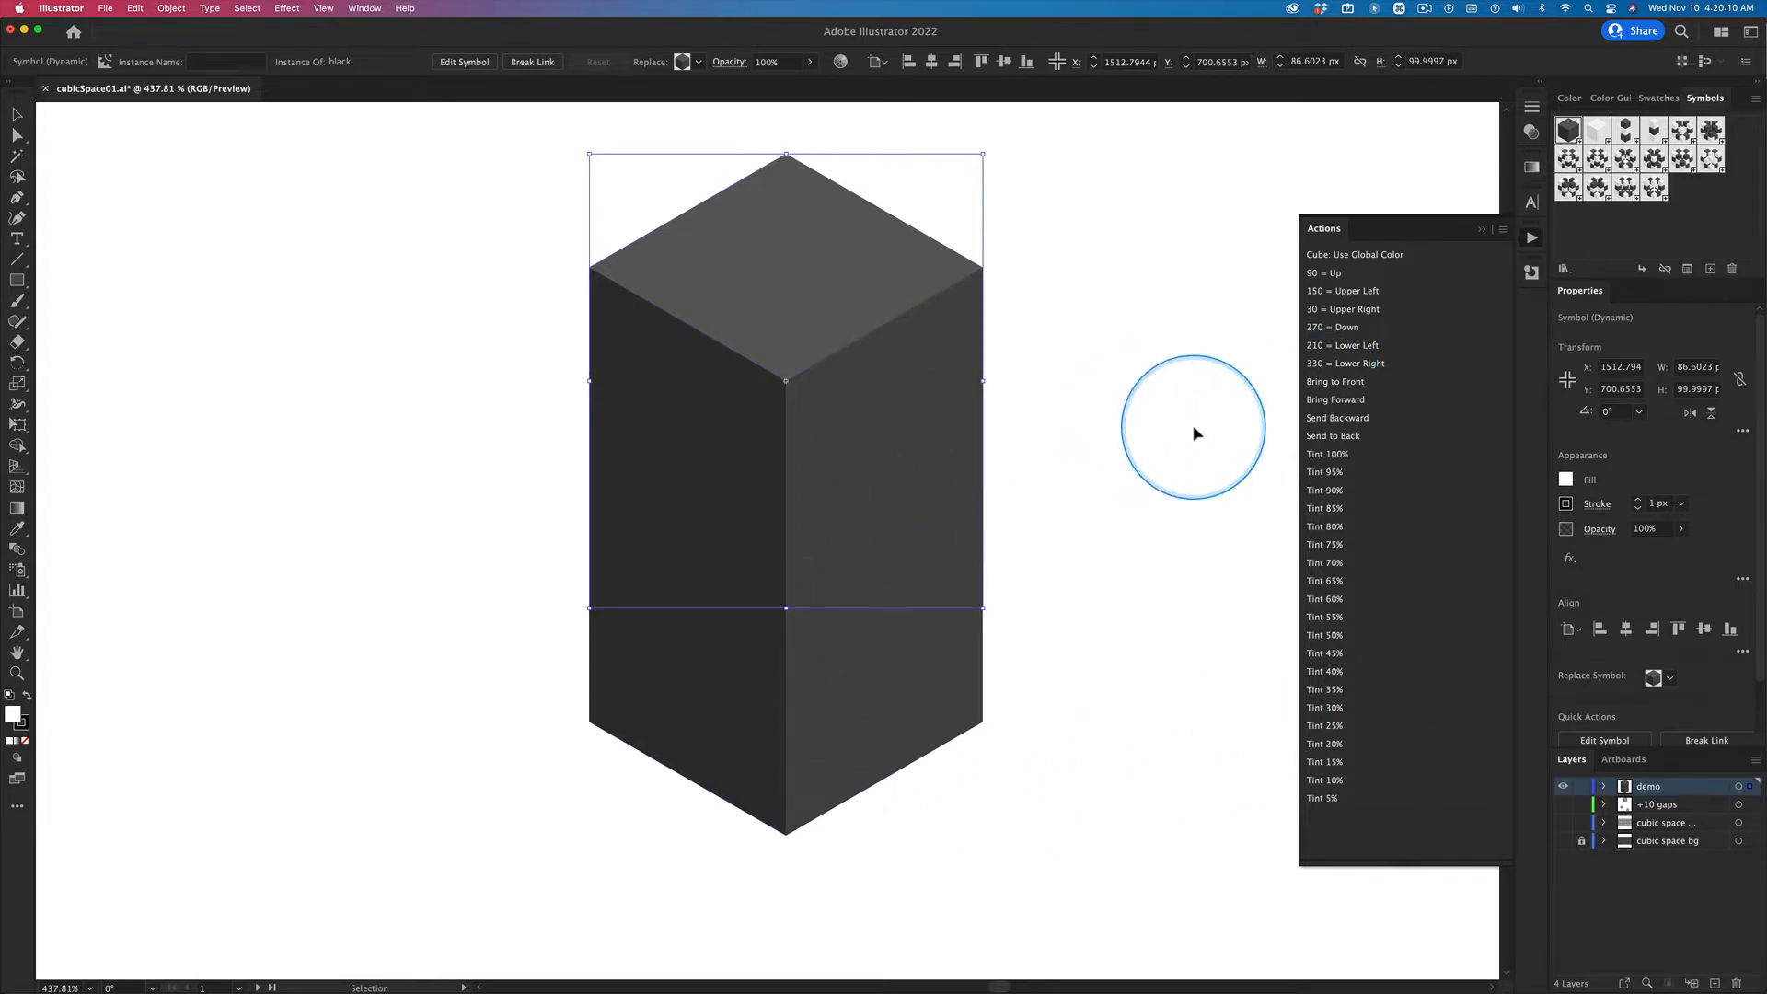
pyautogui.press('super+z')
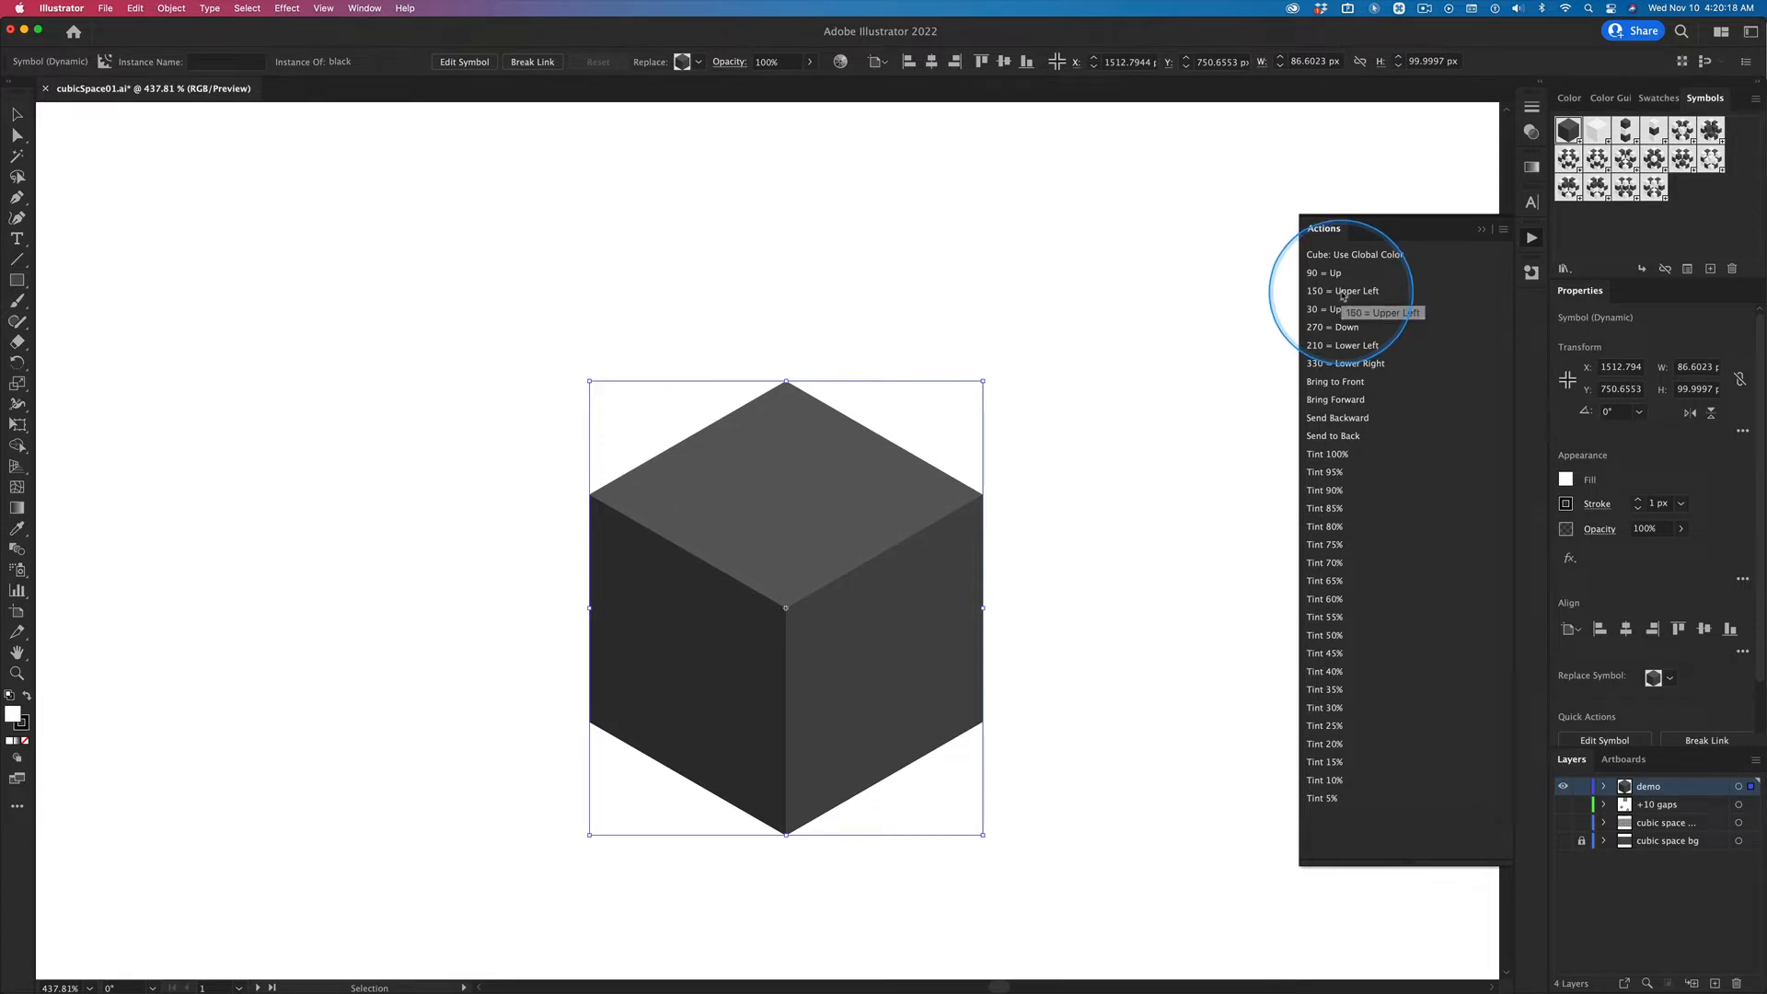
# Step: Try the 150 = Upper Left action on the cube, compare the stacking order by stepping through the history, and undo the copy
pyautogui.click(847, 530)
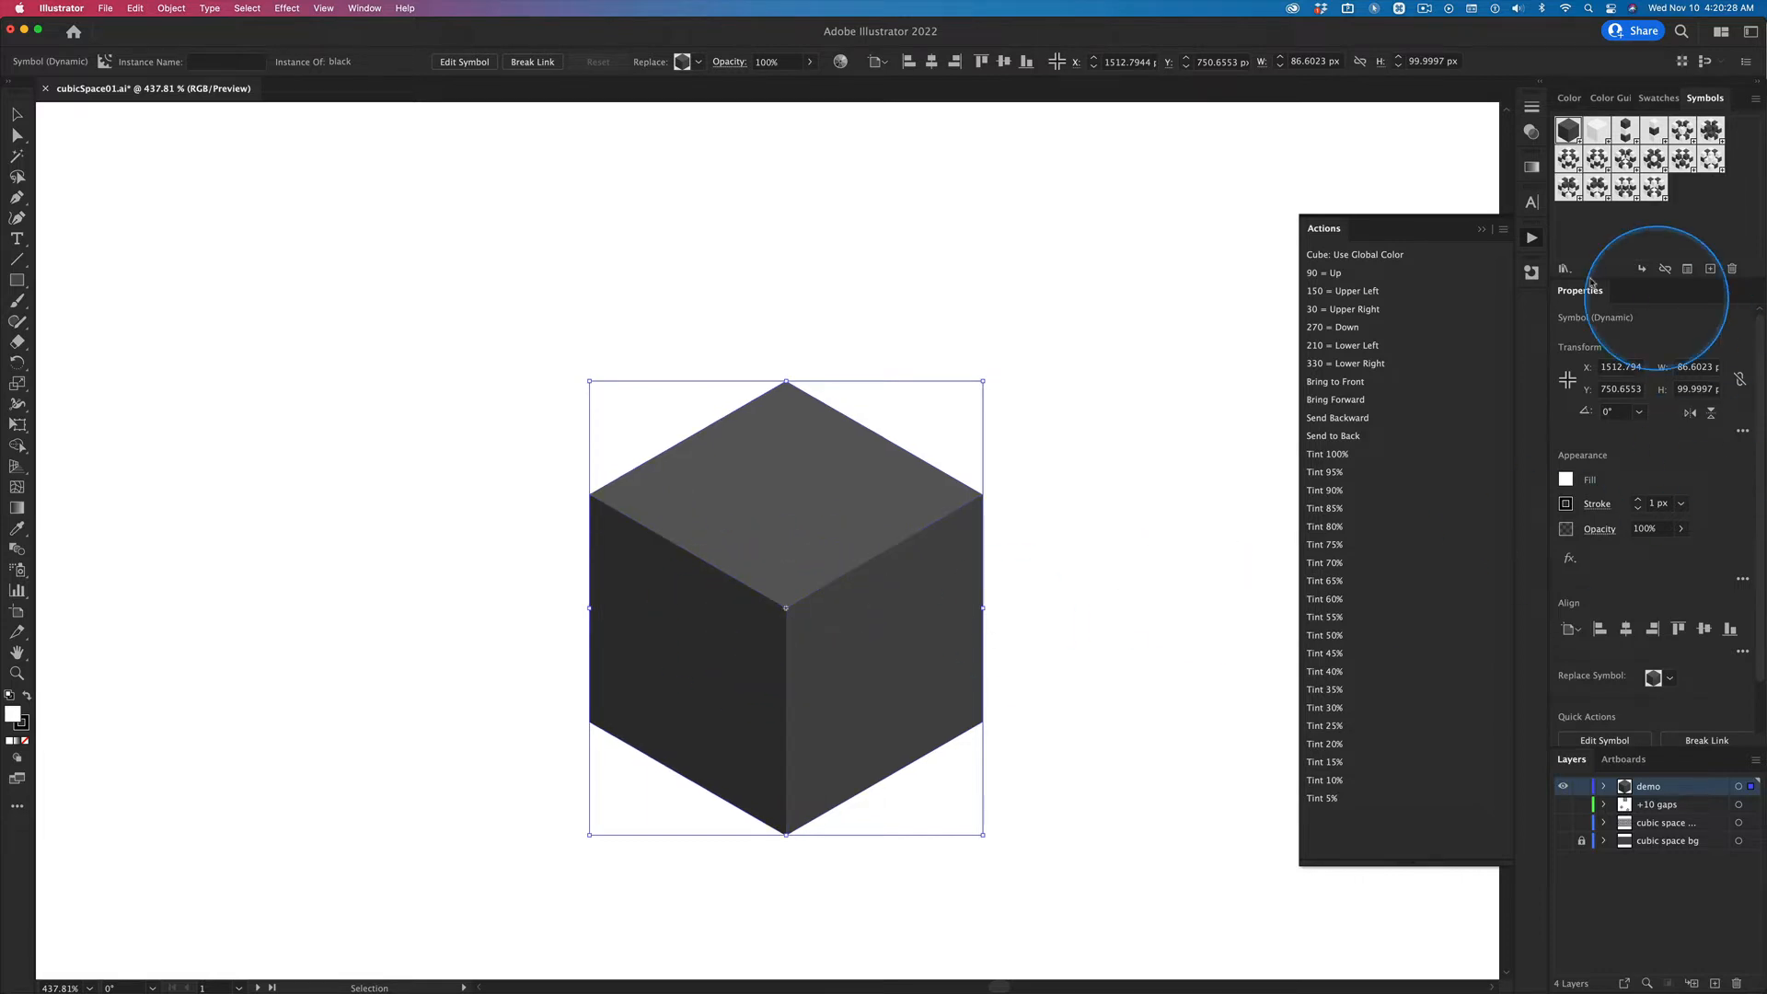
pyautogui.click(1350, 292)
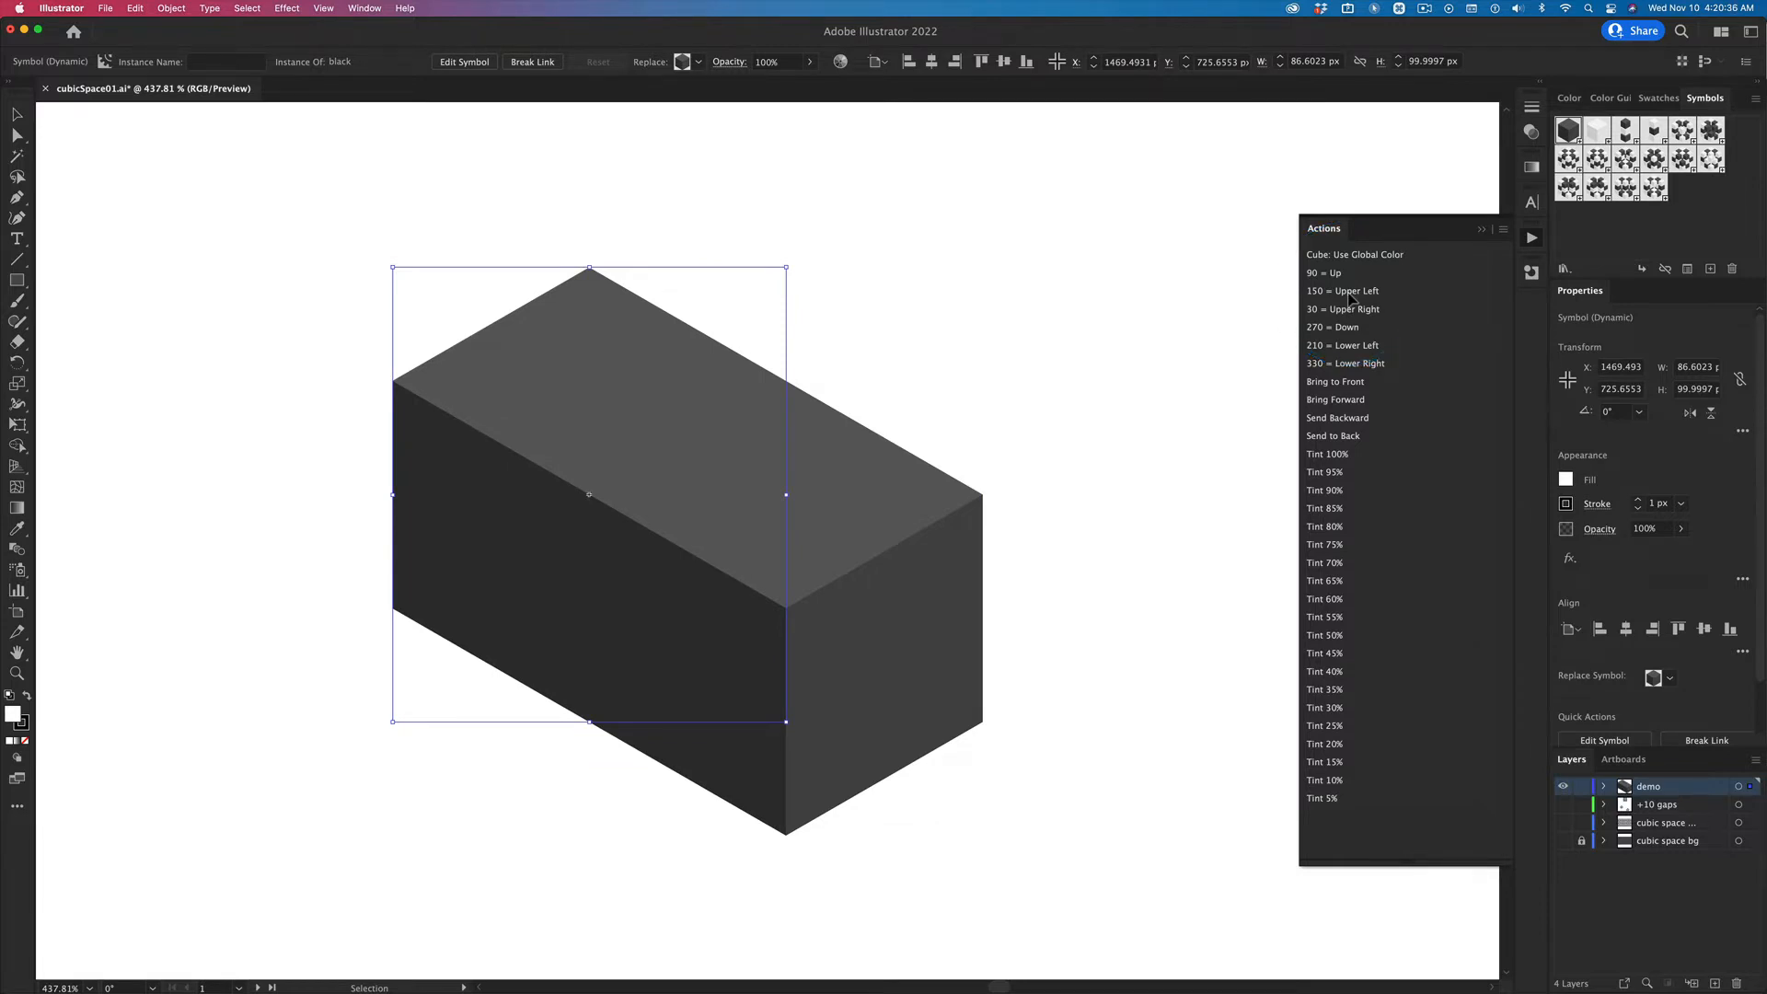
pyautogui.press('super+z')
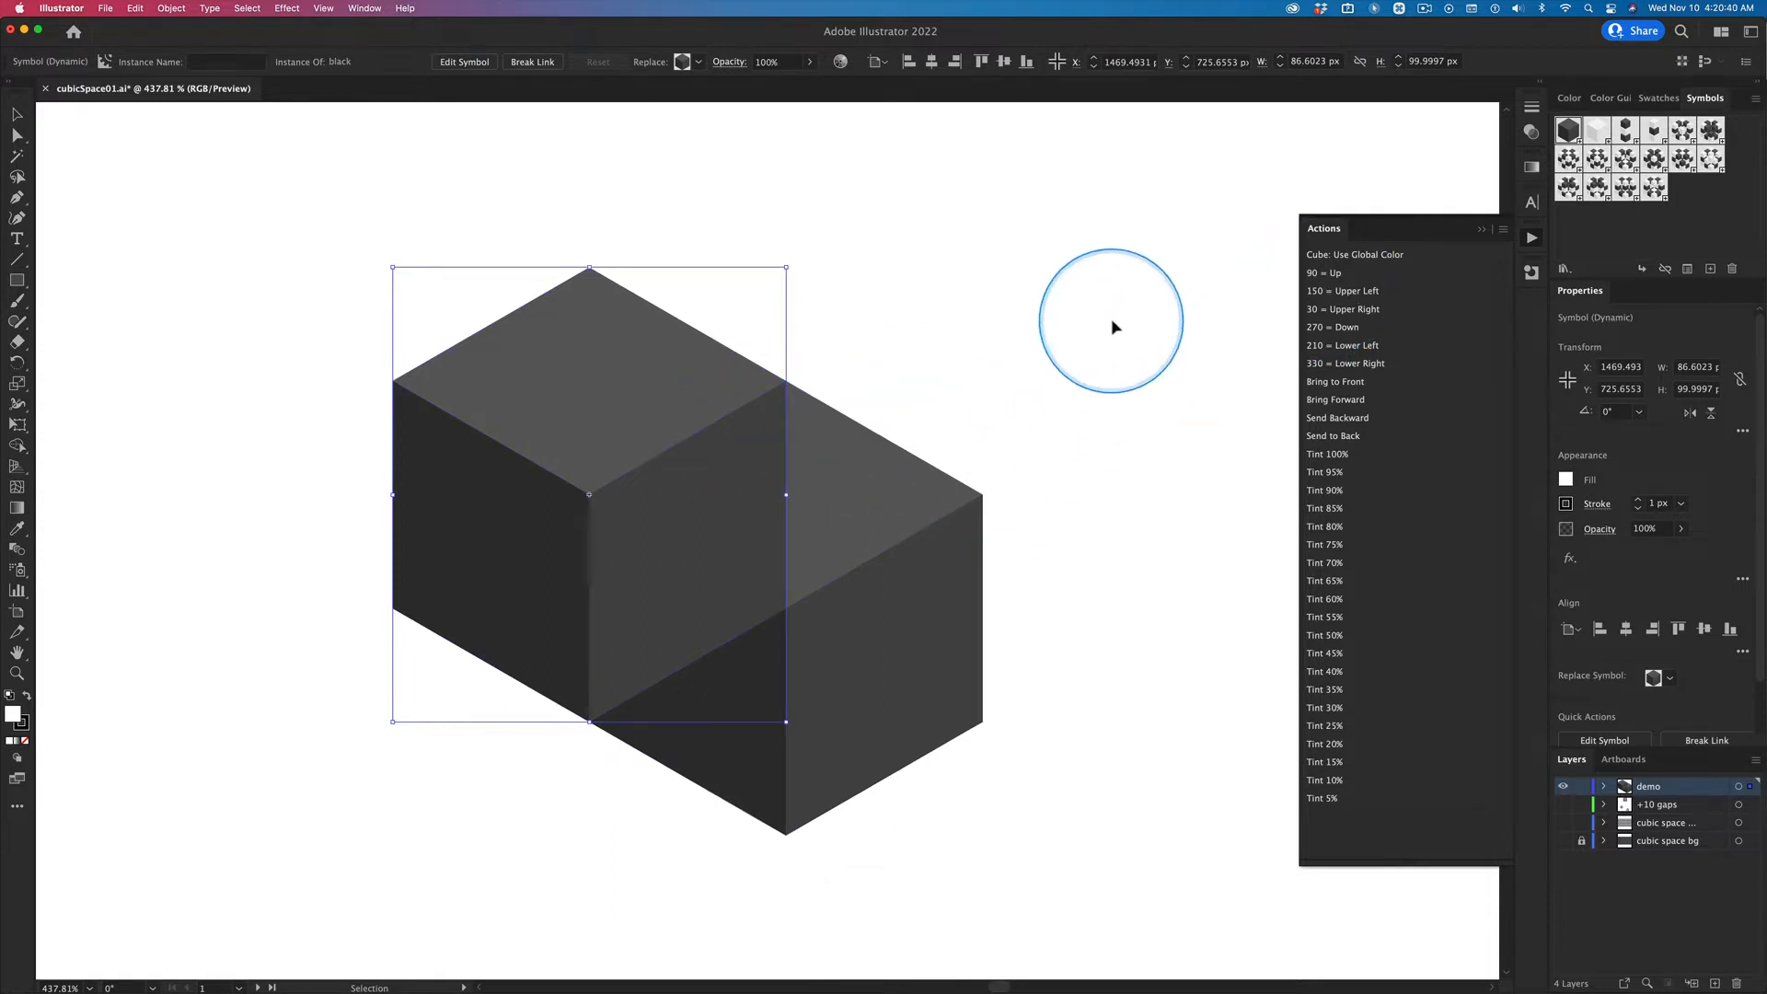
pyautogui.click(1116, 328)
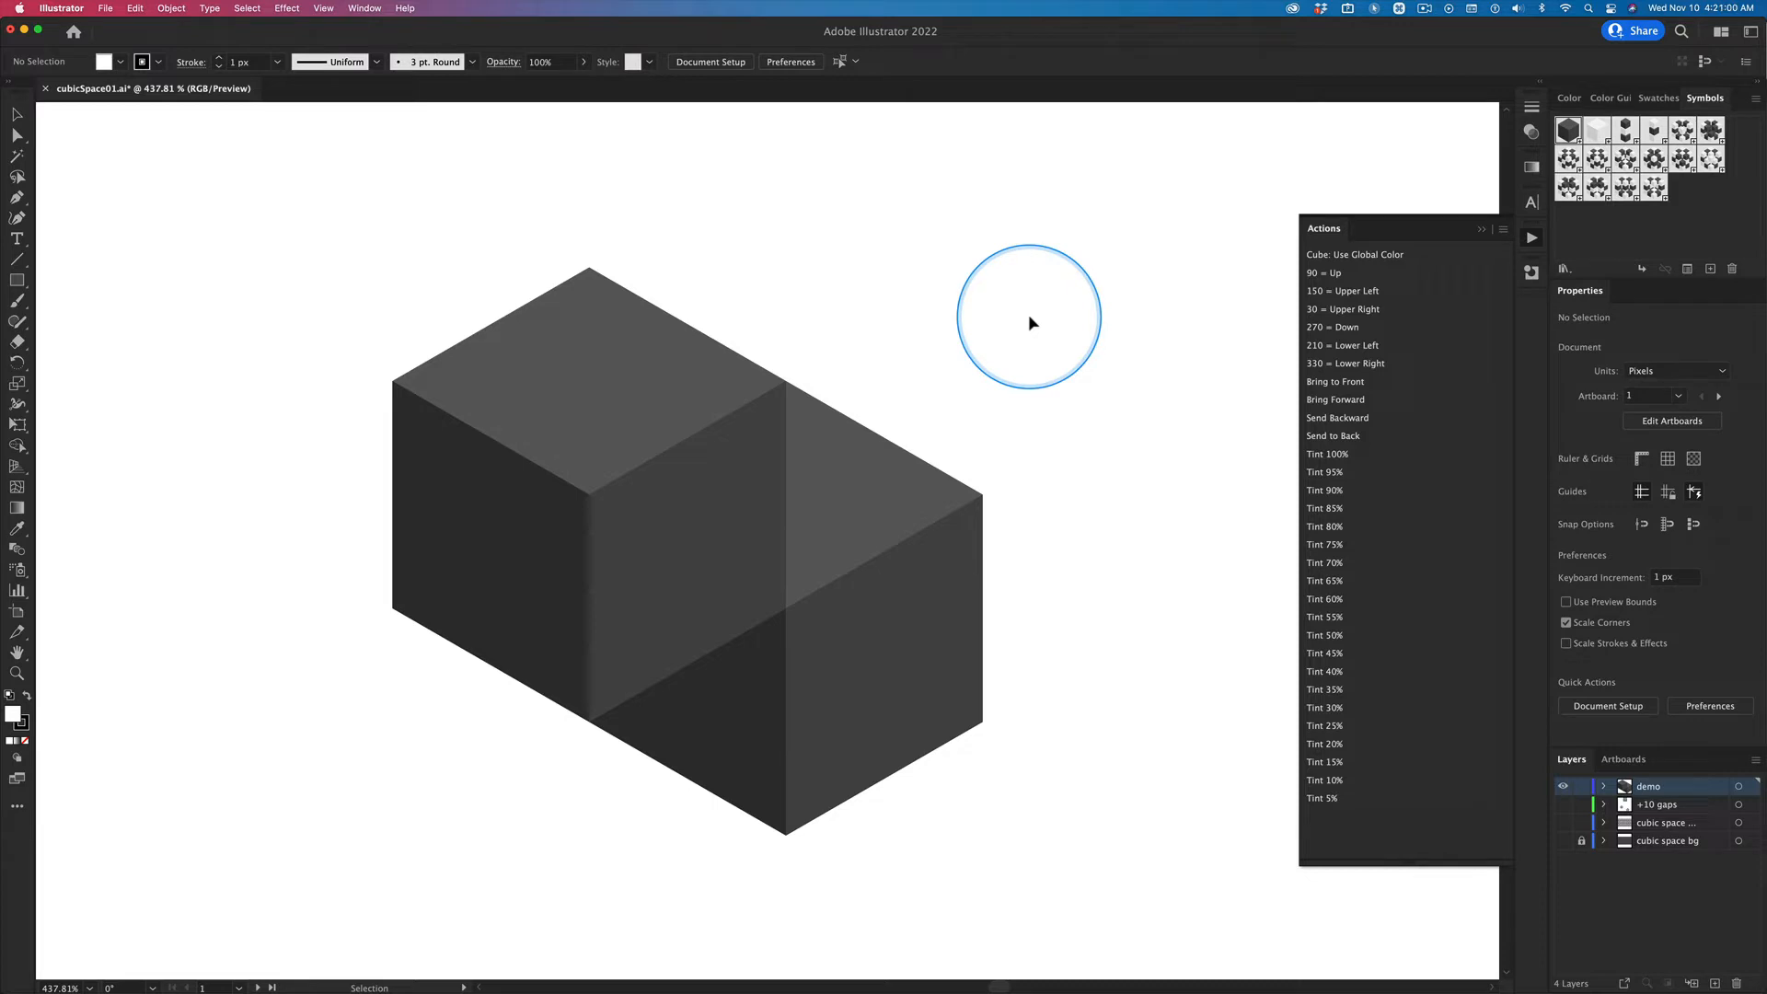
pyautogui.press('shift+super+z')
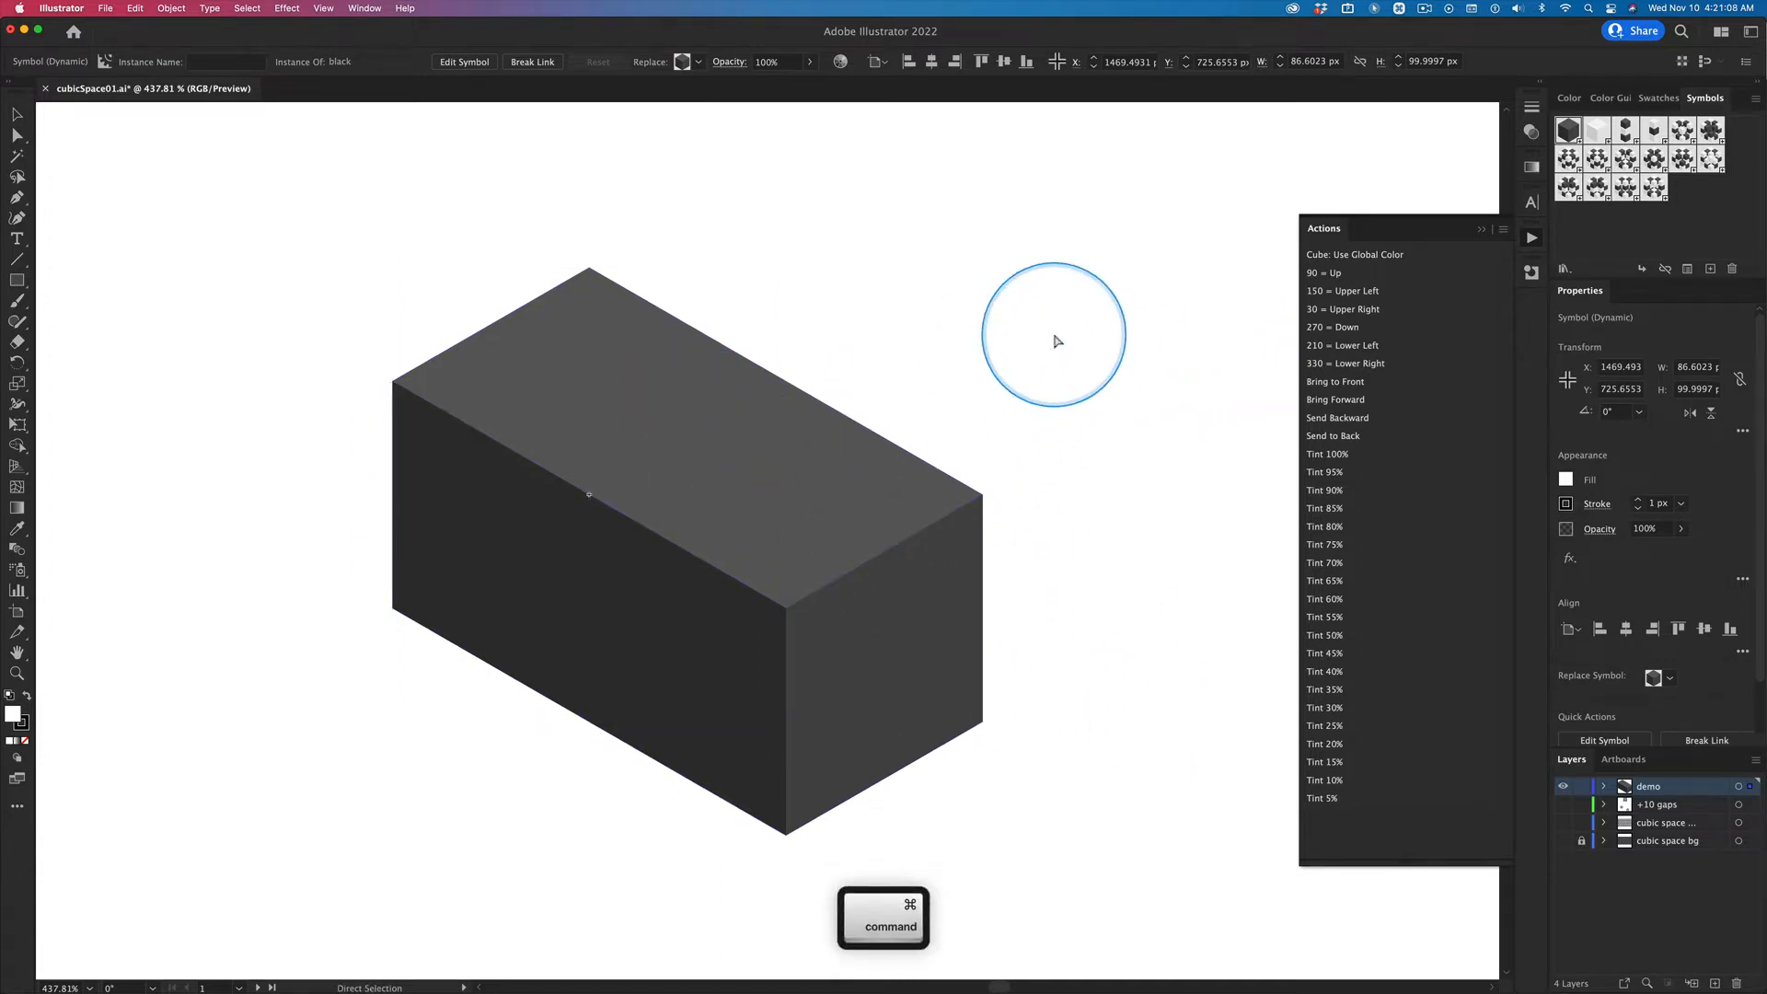
pyautogui.hotkey('ctrl', 'z')
pyautogui.press('v')
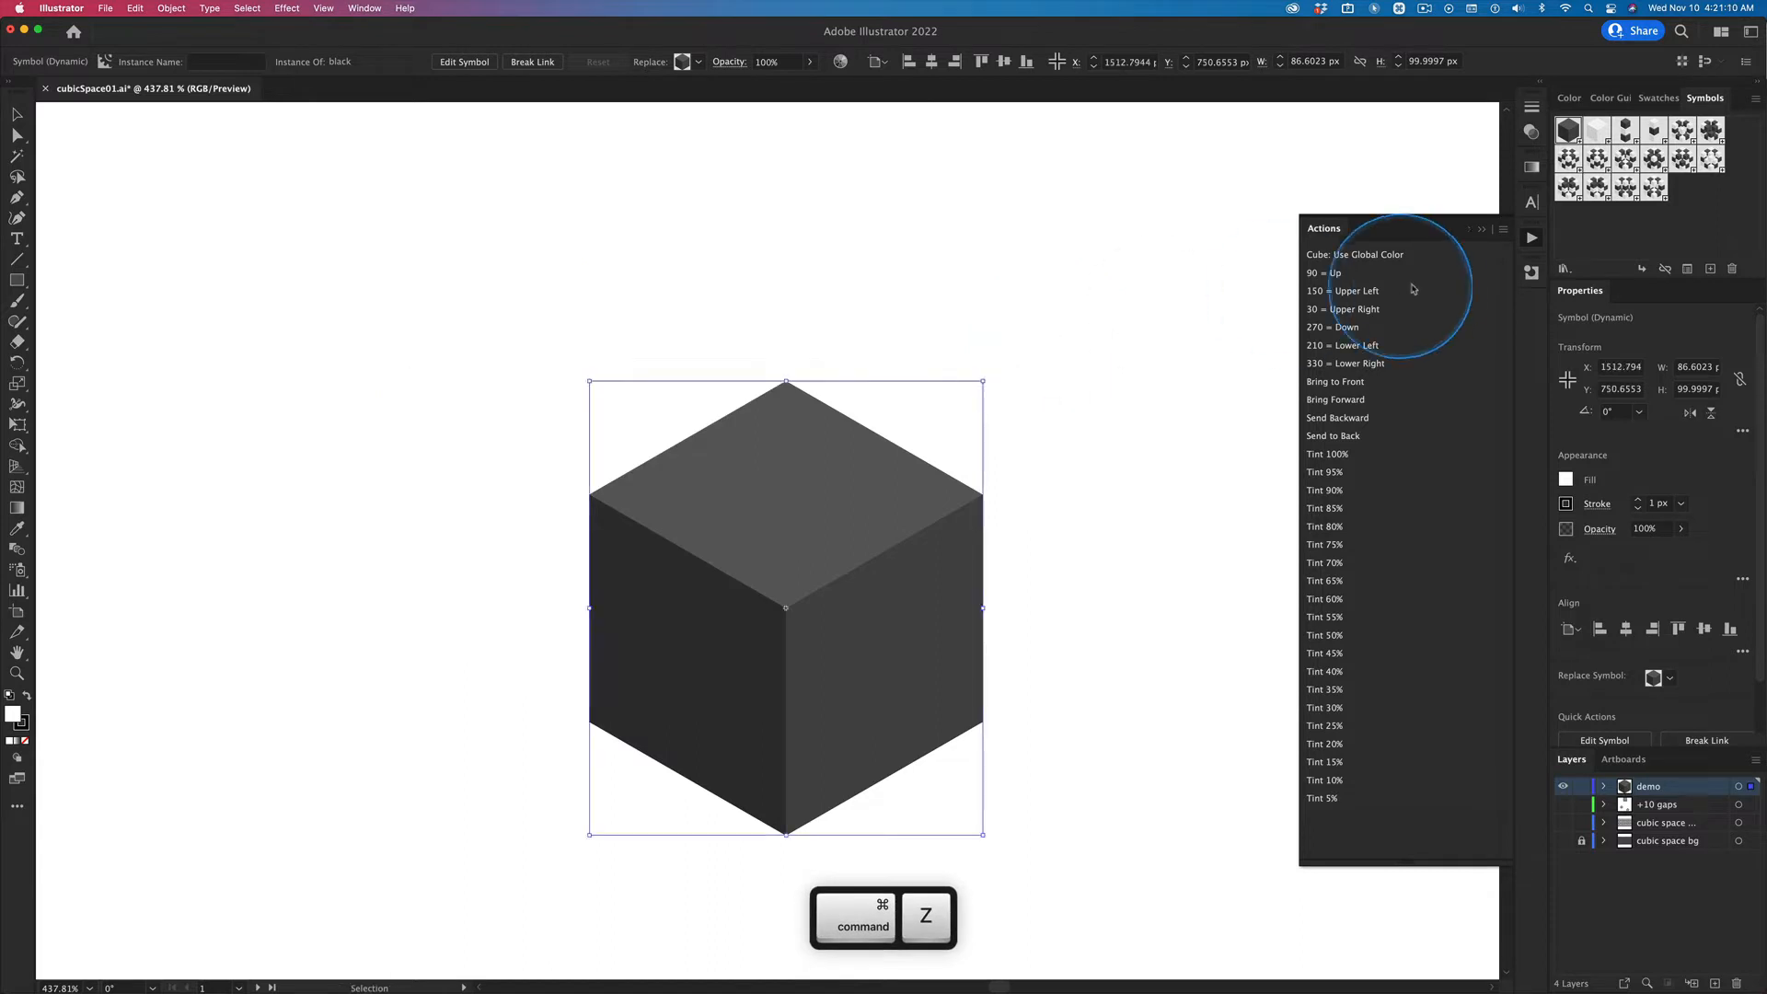
# Step: Try the 30 = Upper Right action on the cube and undo its stacking change and copy
pyautogui.click(1347, 316)
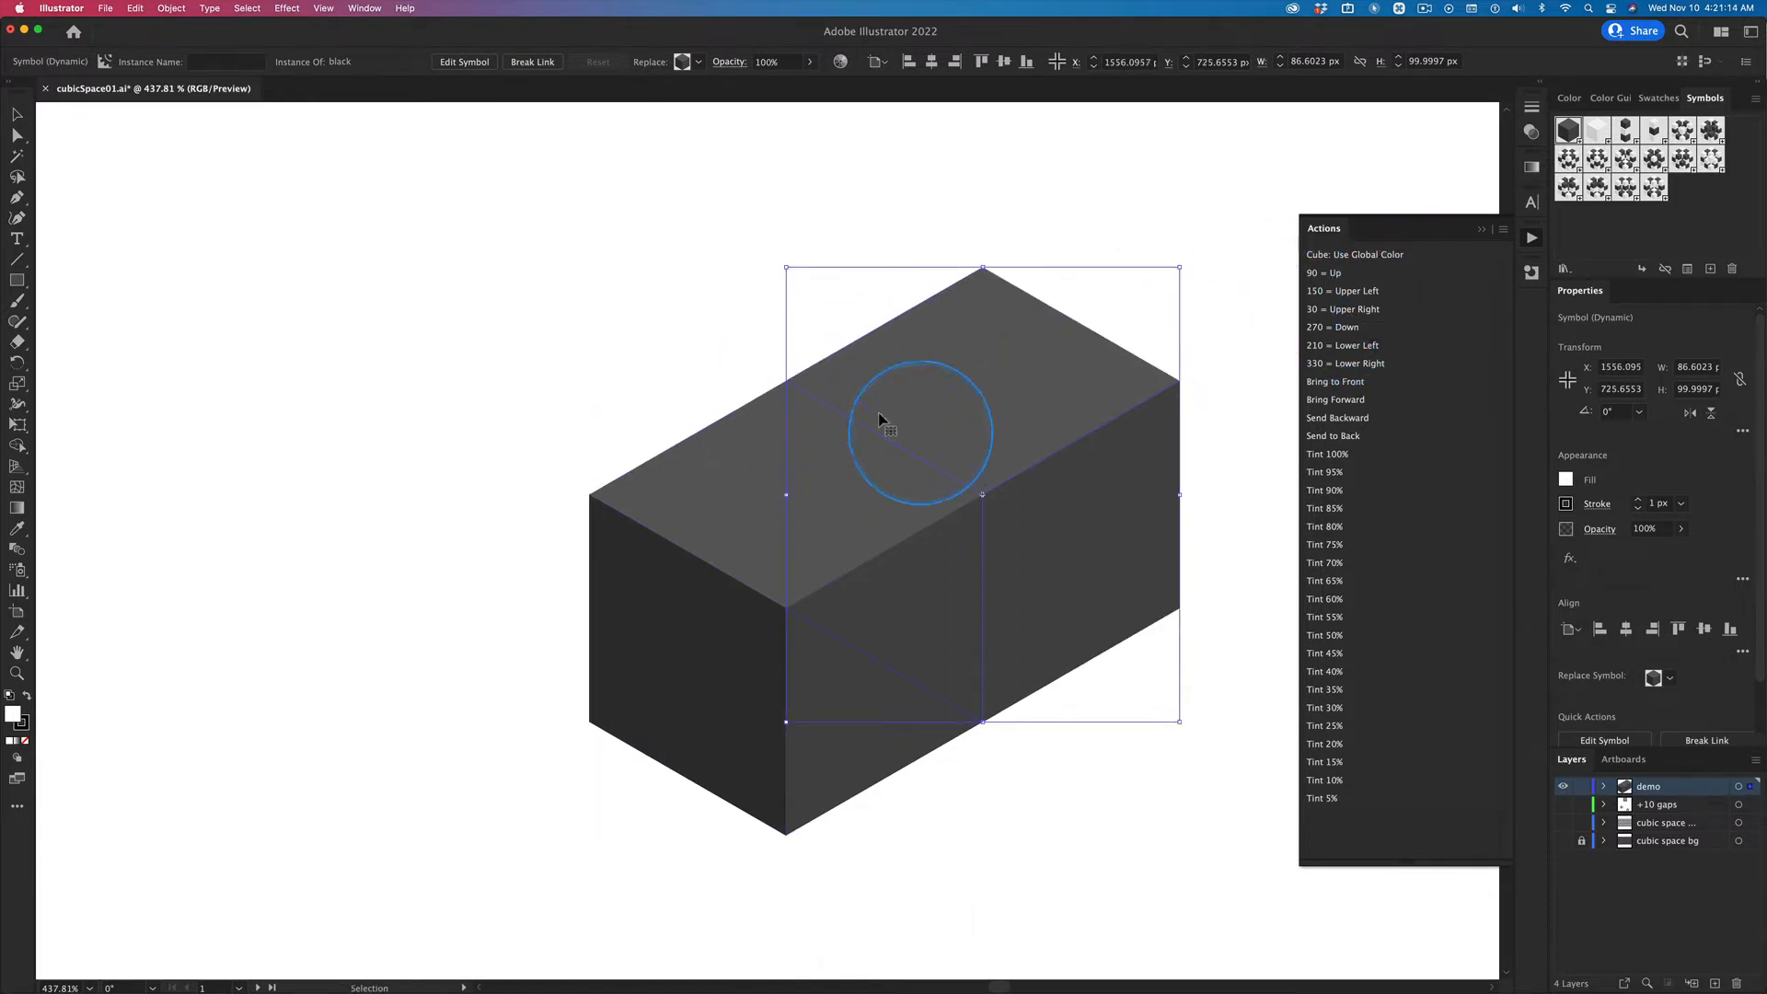
pyautogui.press('super+z')
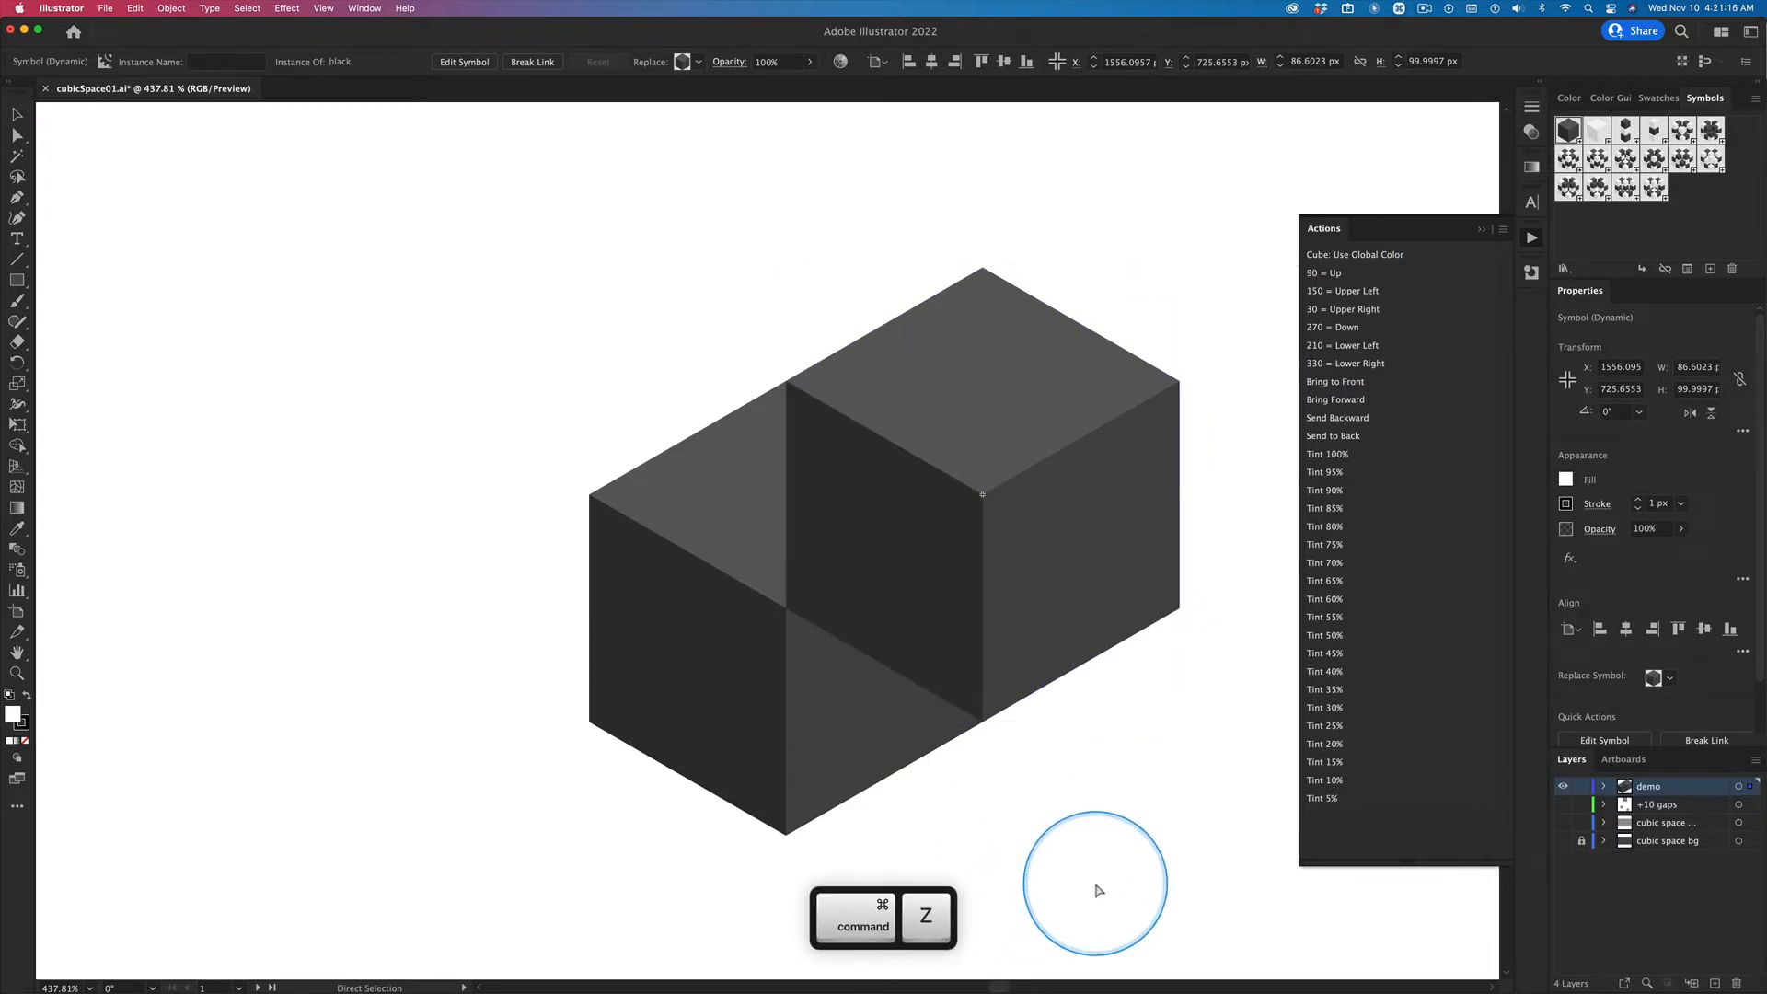
pyautogui.press('super+z')
pyautogui.press('super+z')
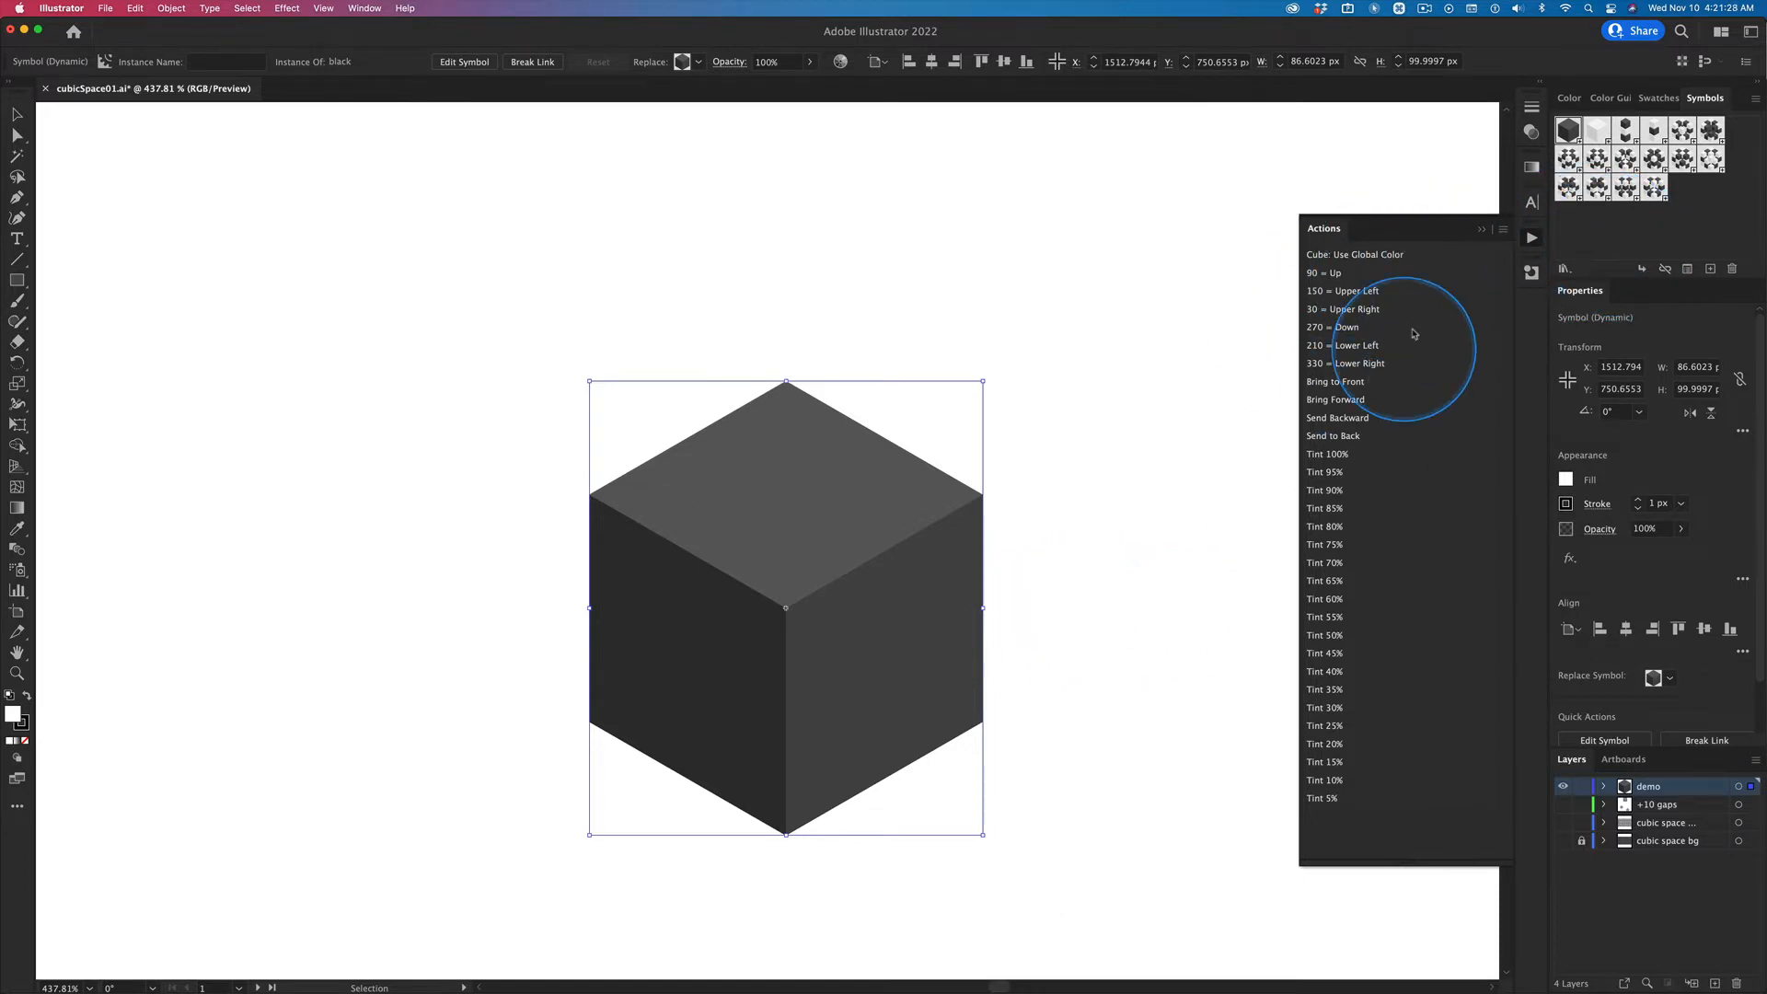
# Step: Turn off Button Mode for the actions and duplicate the Isometric Skocuts set
pyautogui.click(1503, 228)
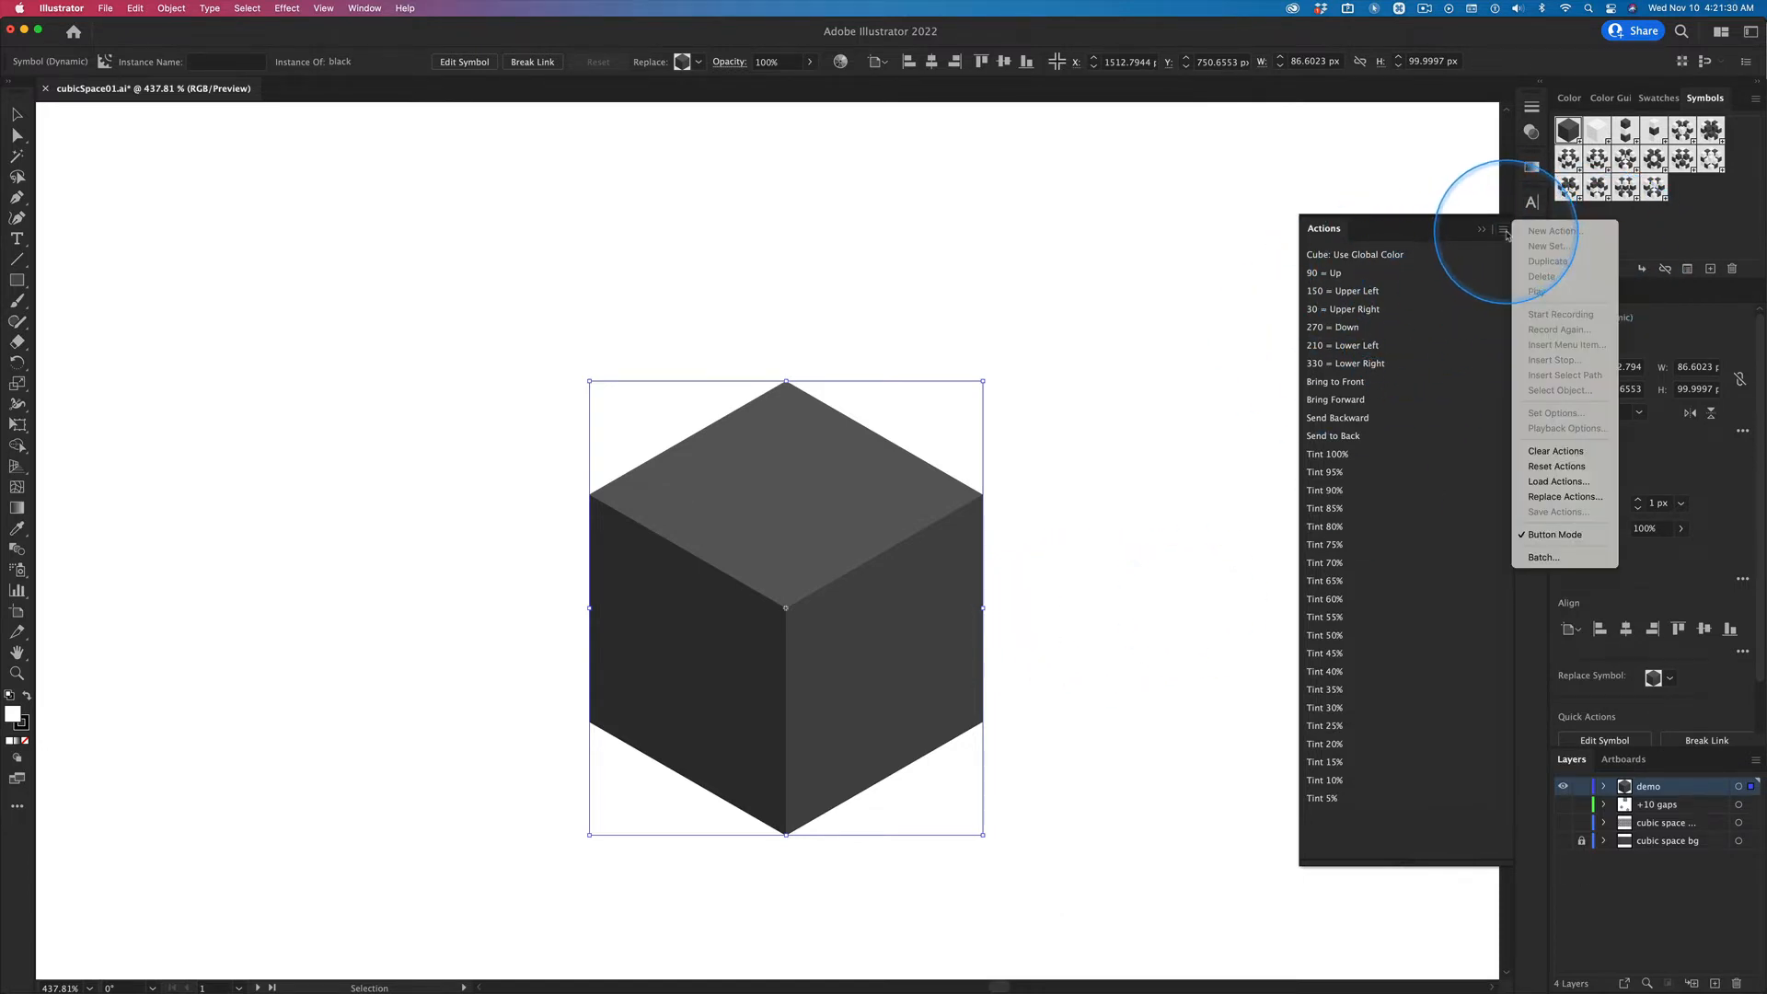
pyautogui.click(1583, 534)
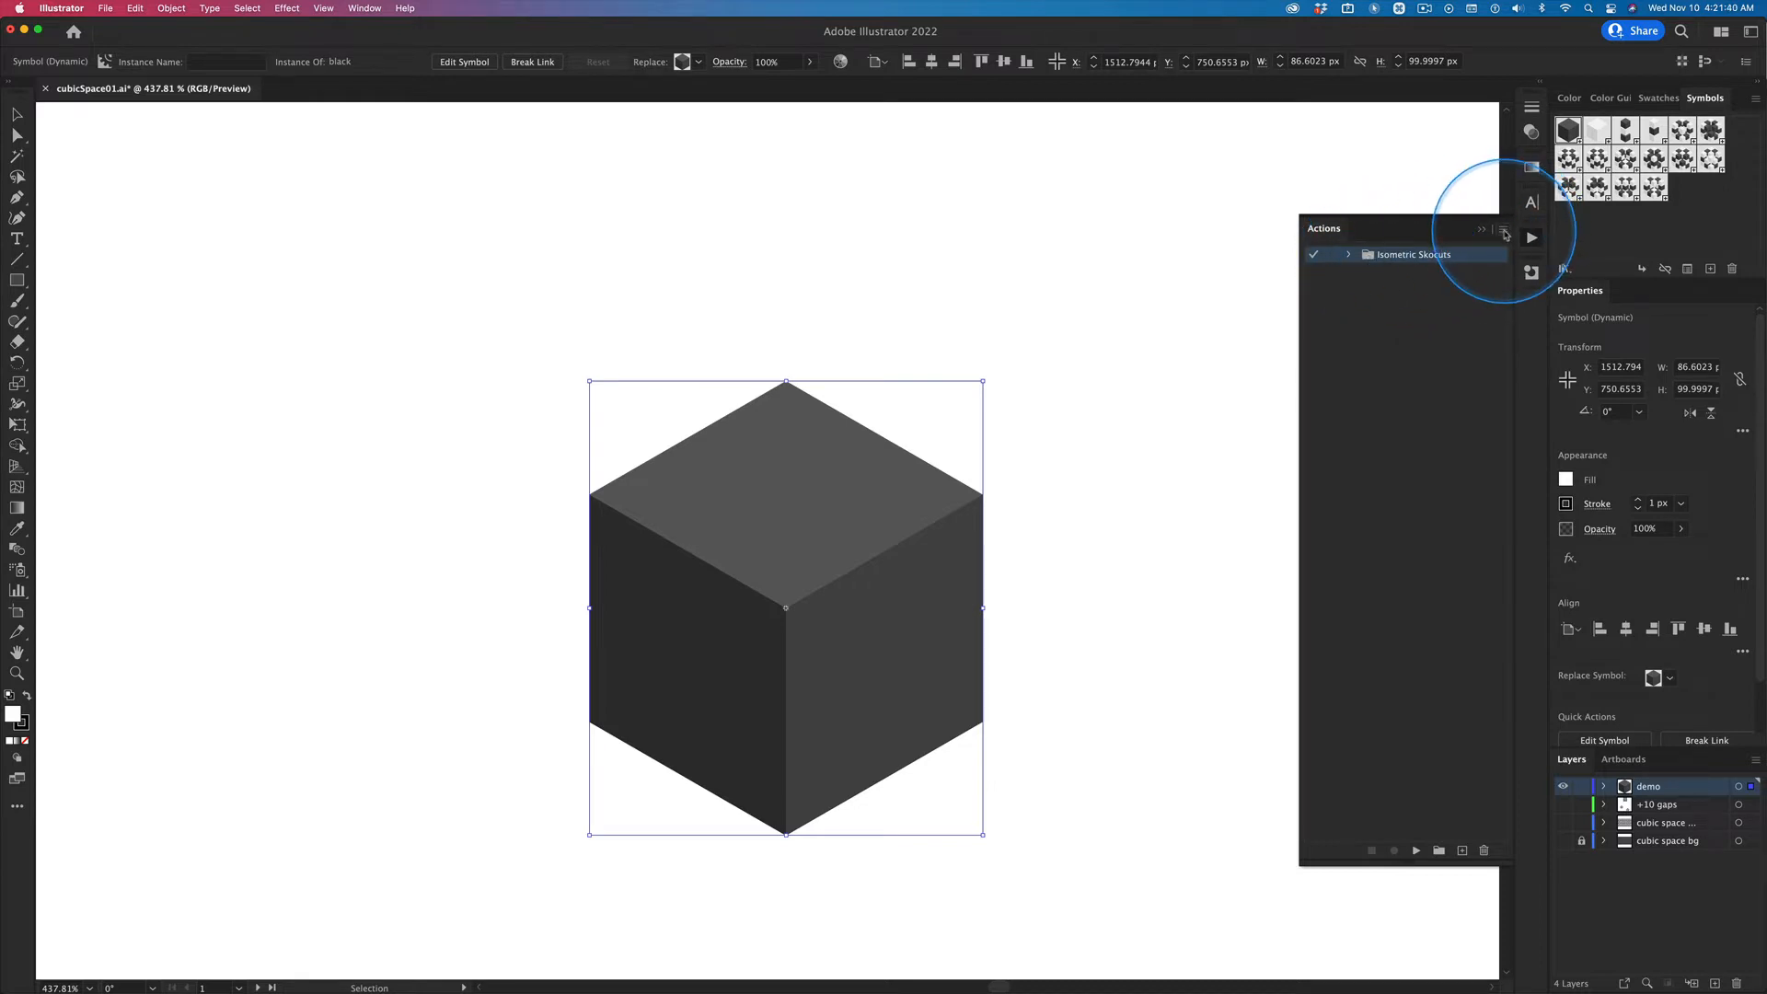
pyautogui.click(1380, 294)
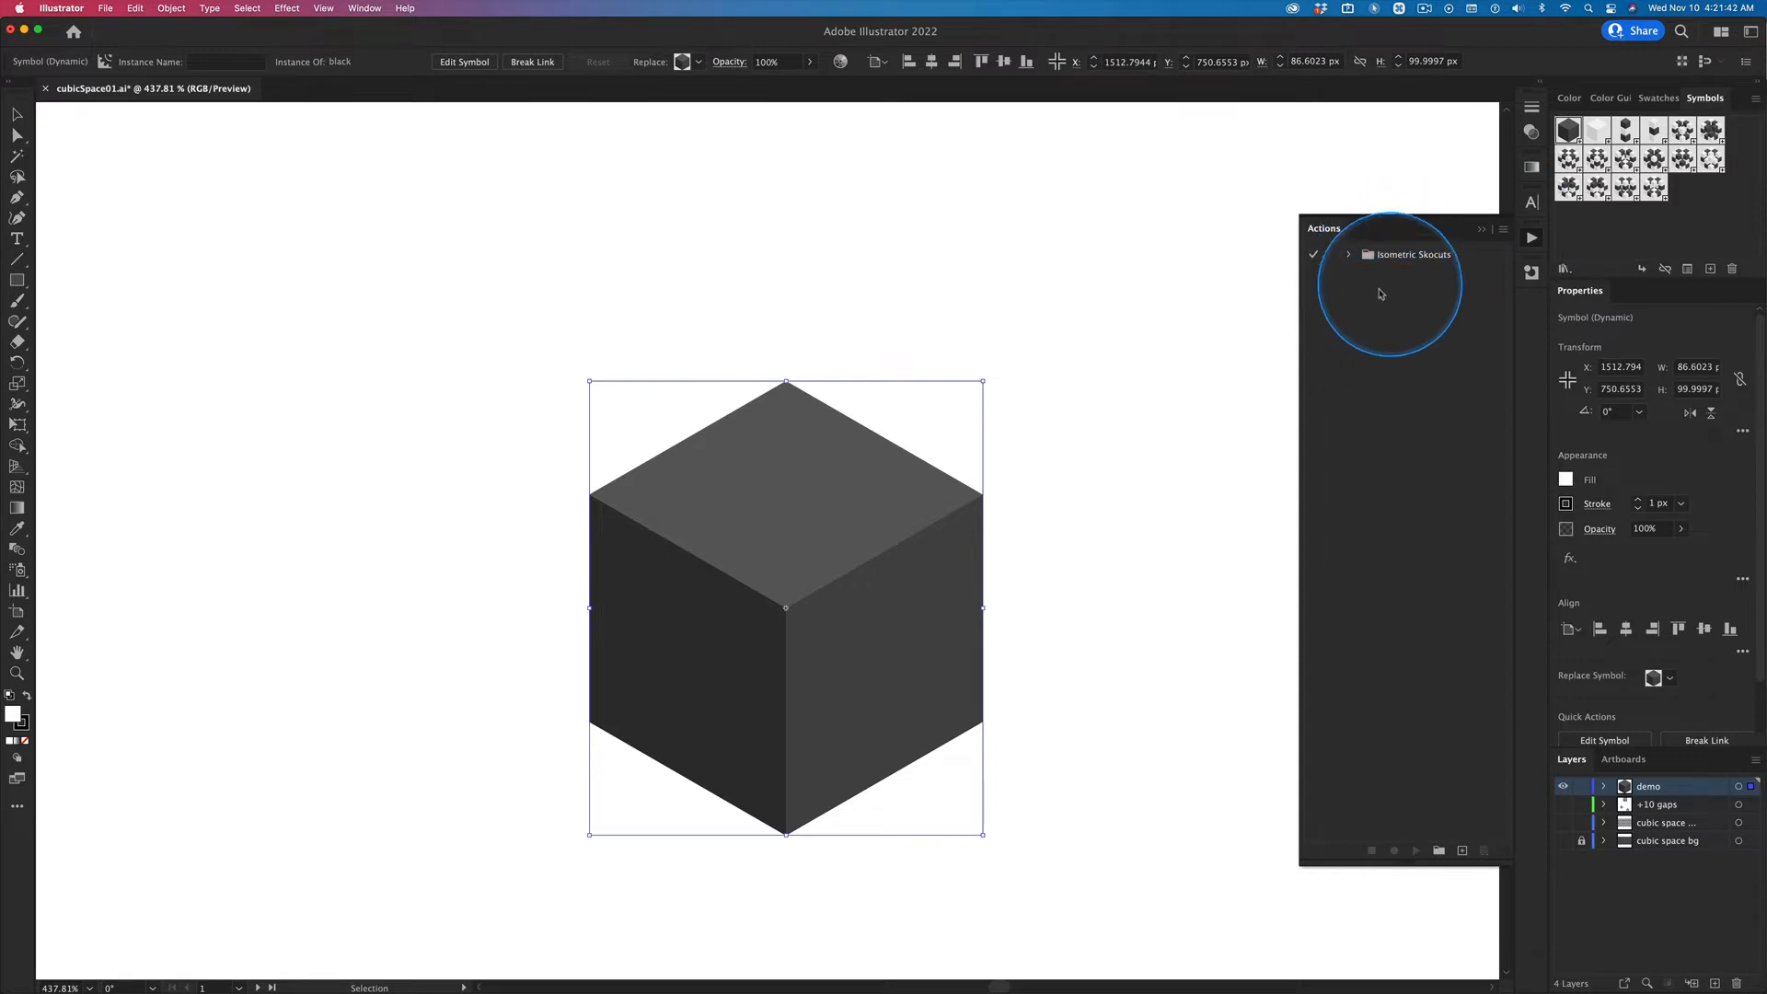
pyautogui.click(1366, 259)
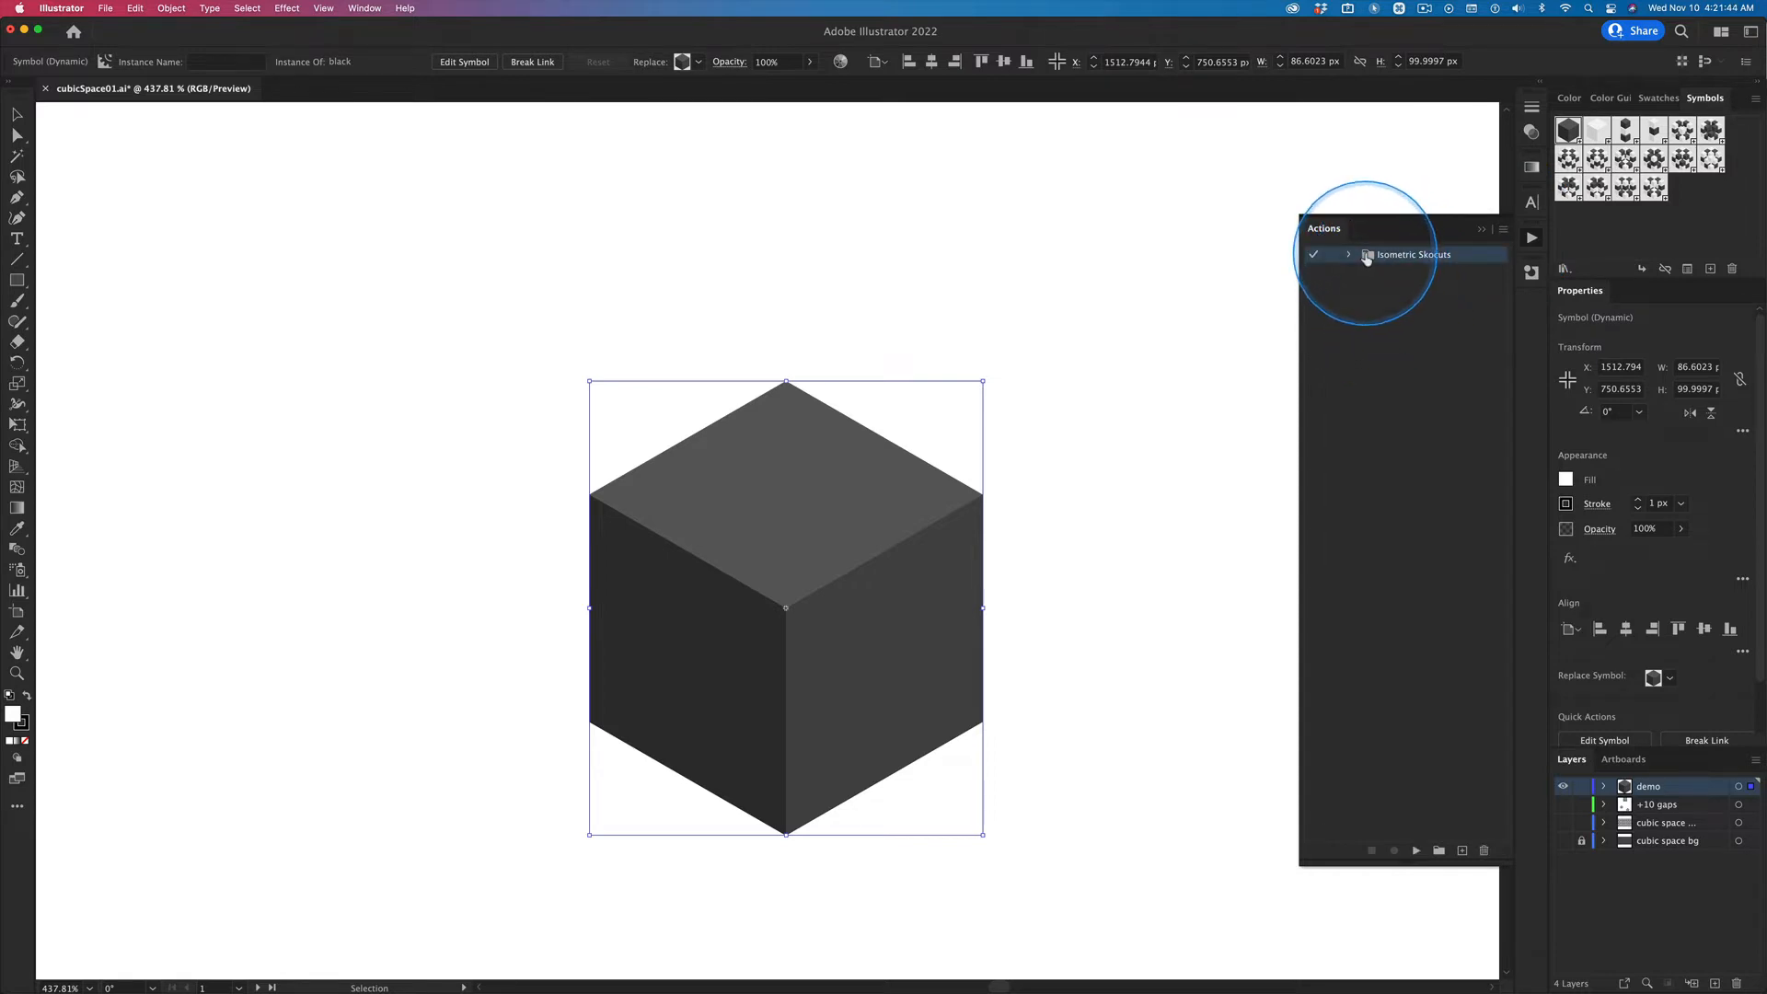
pyautogui.click(1504, 229)
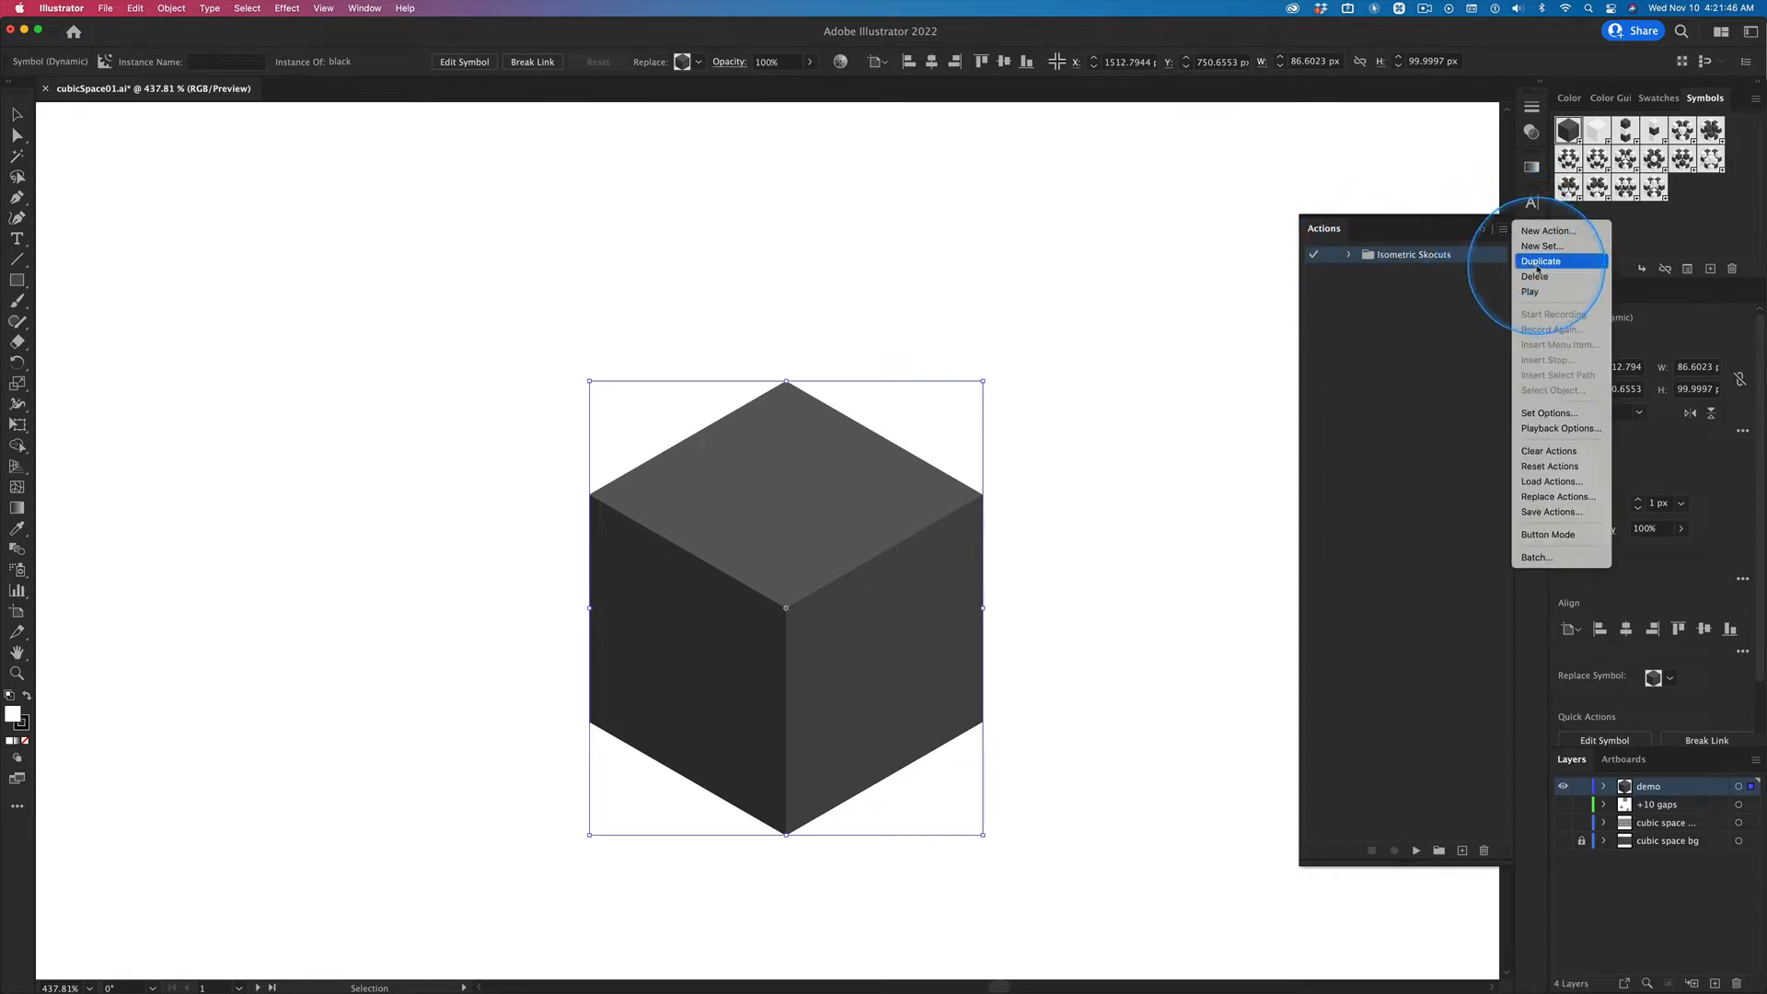
pyautogui.click(1539, 262)
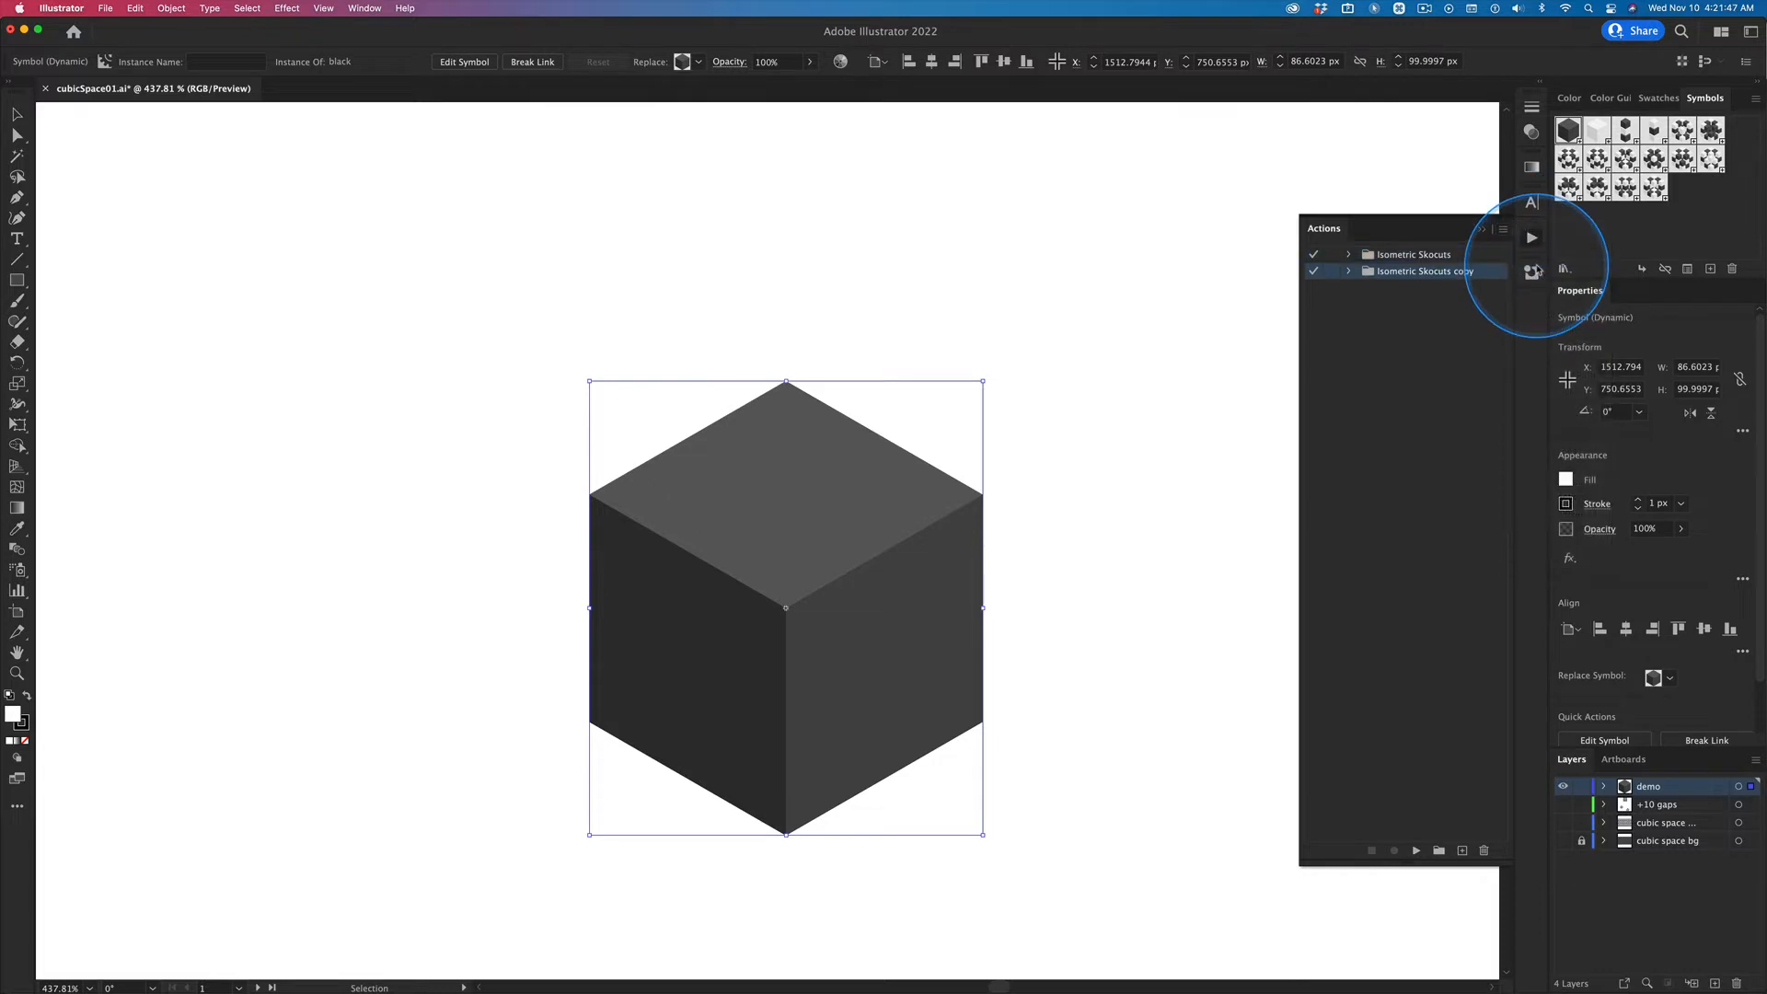
# Step: Expand the Isometric Skocuts copy set and collapse its 90 = Up, 150 = Upper Left and 30 = Upper Right actions
pyautogui.click(1350, 272)
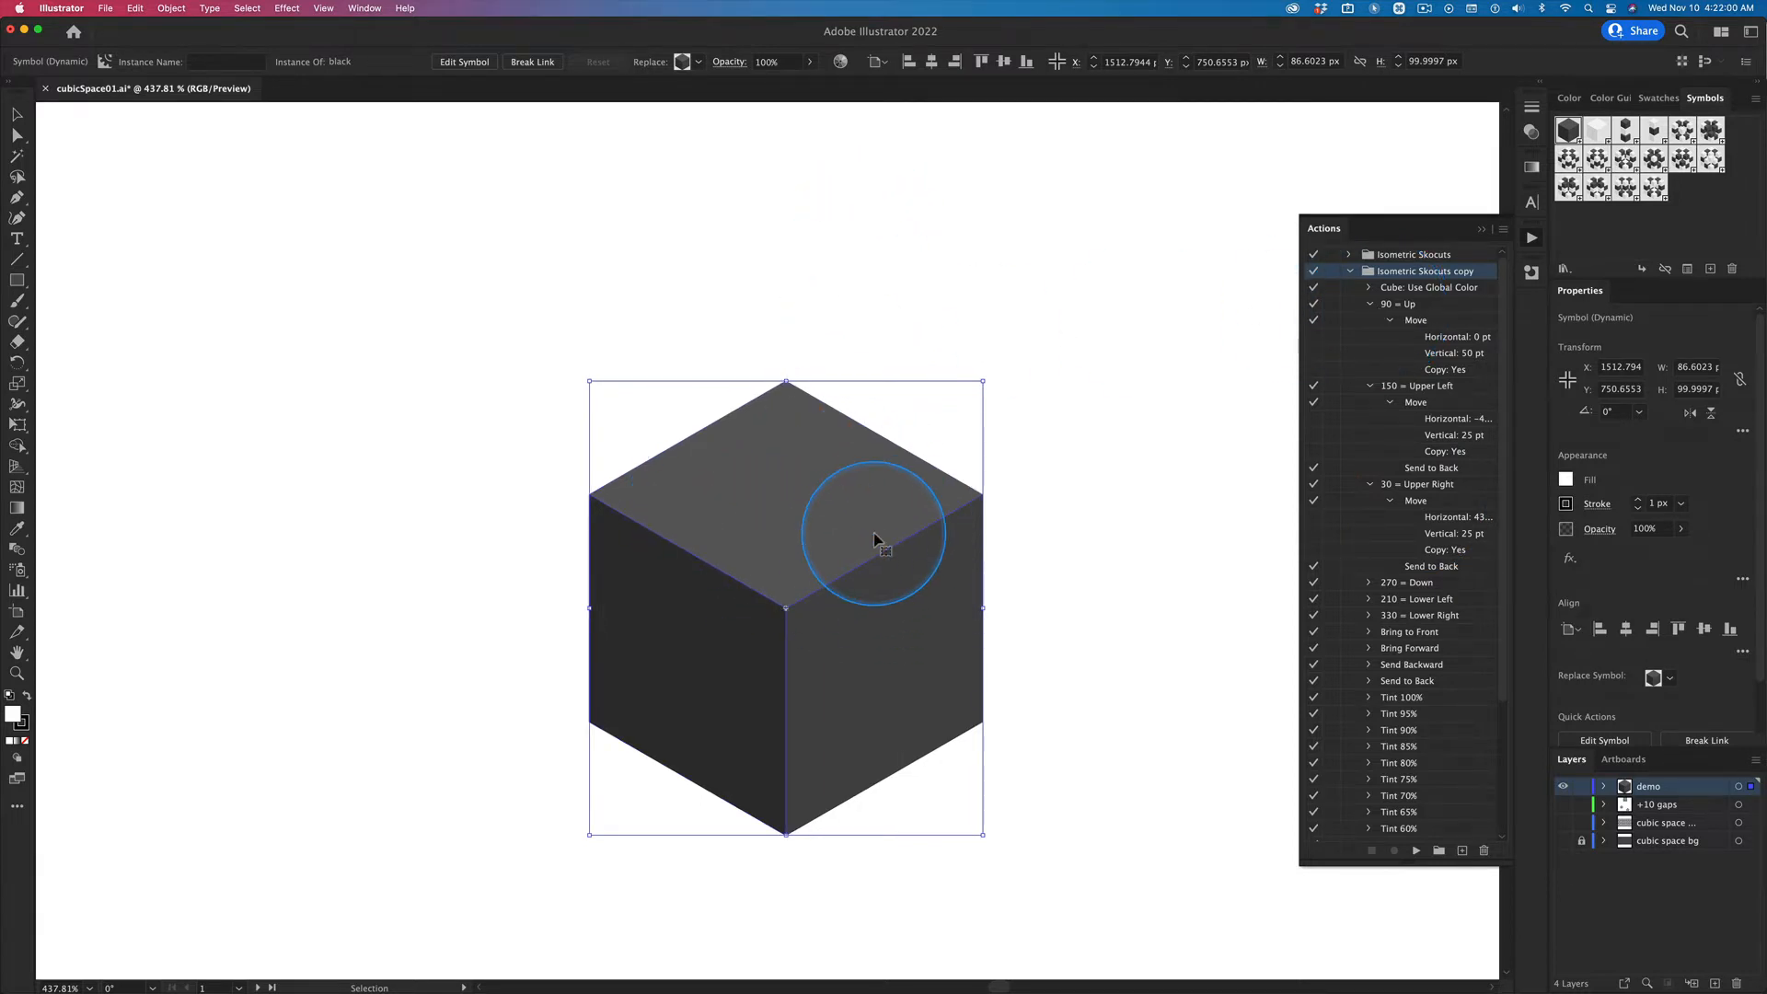
pyautogui.click(1389, 320)
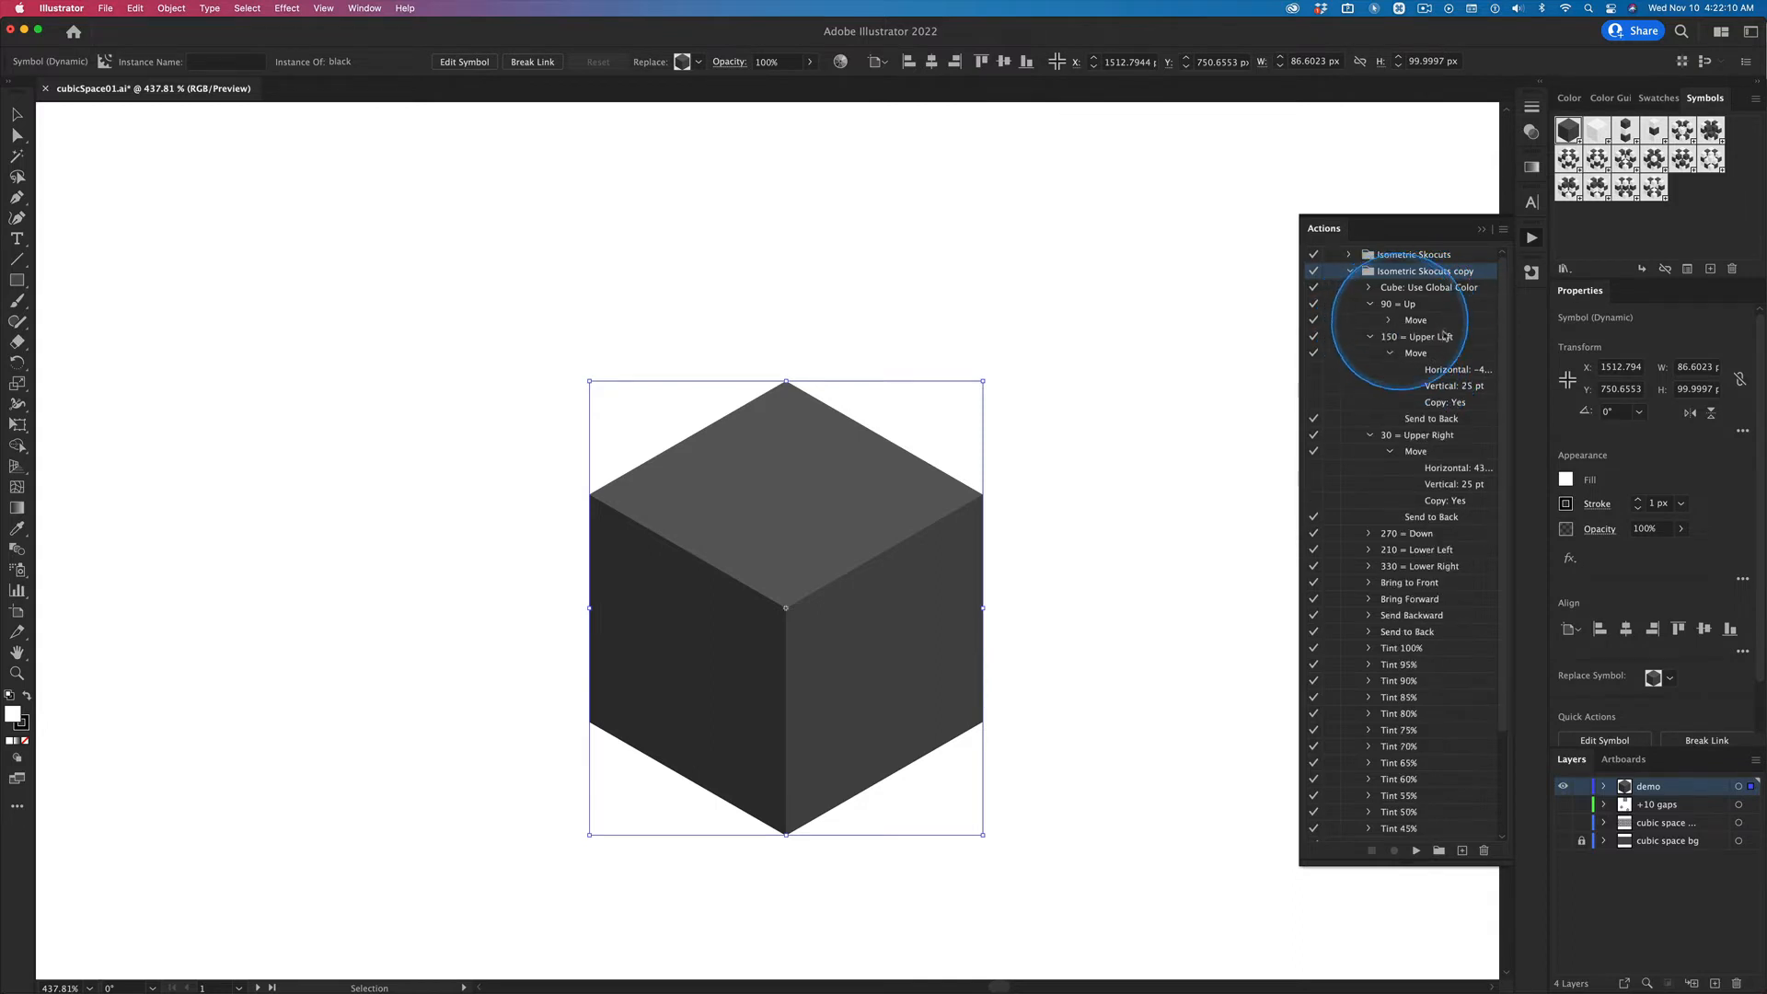
pyautogui.click(1389, 354)
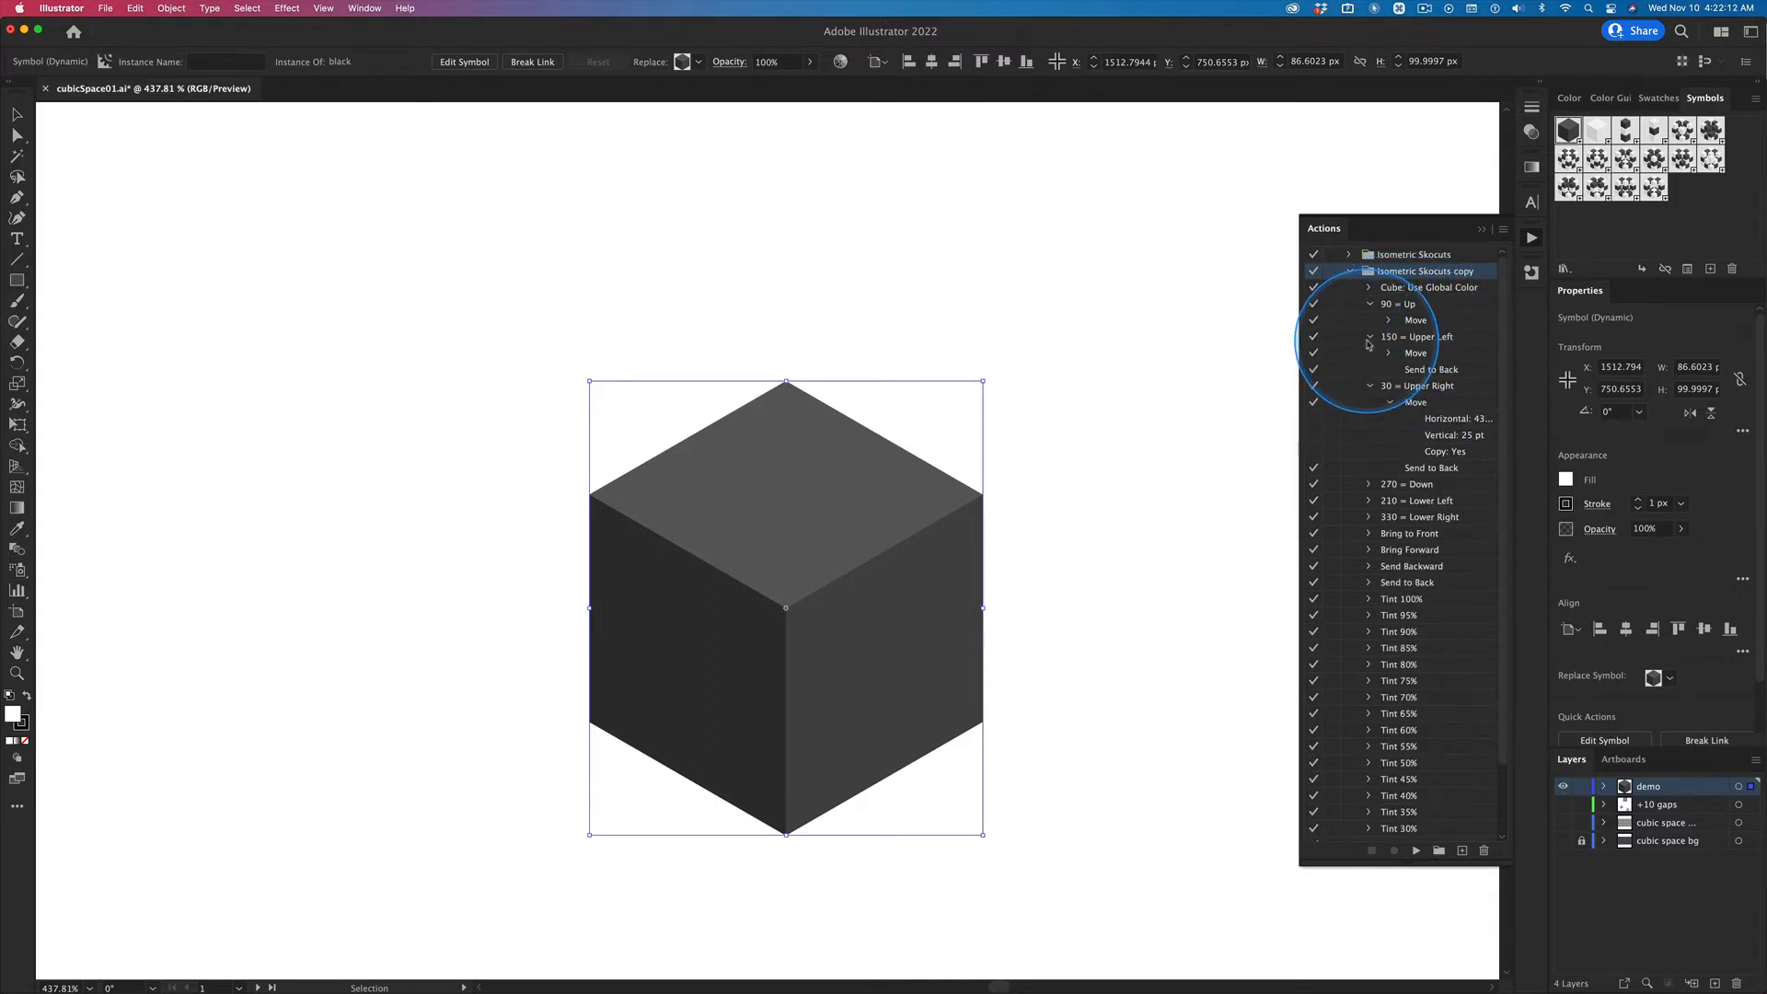
pyautogui.click(1389, 402)
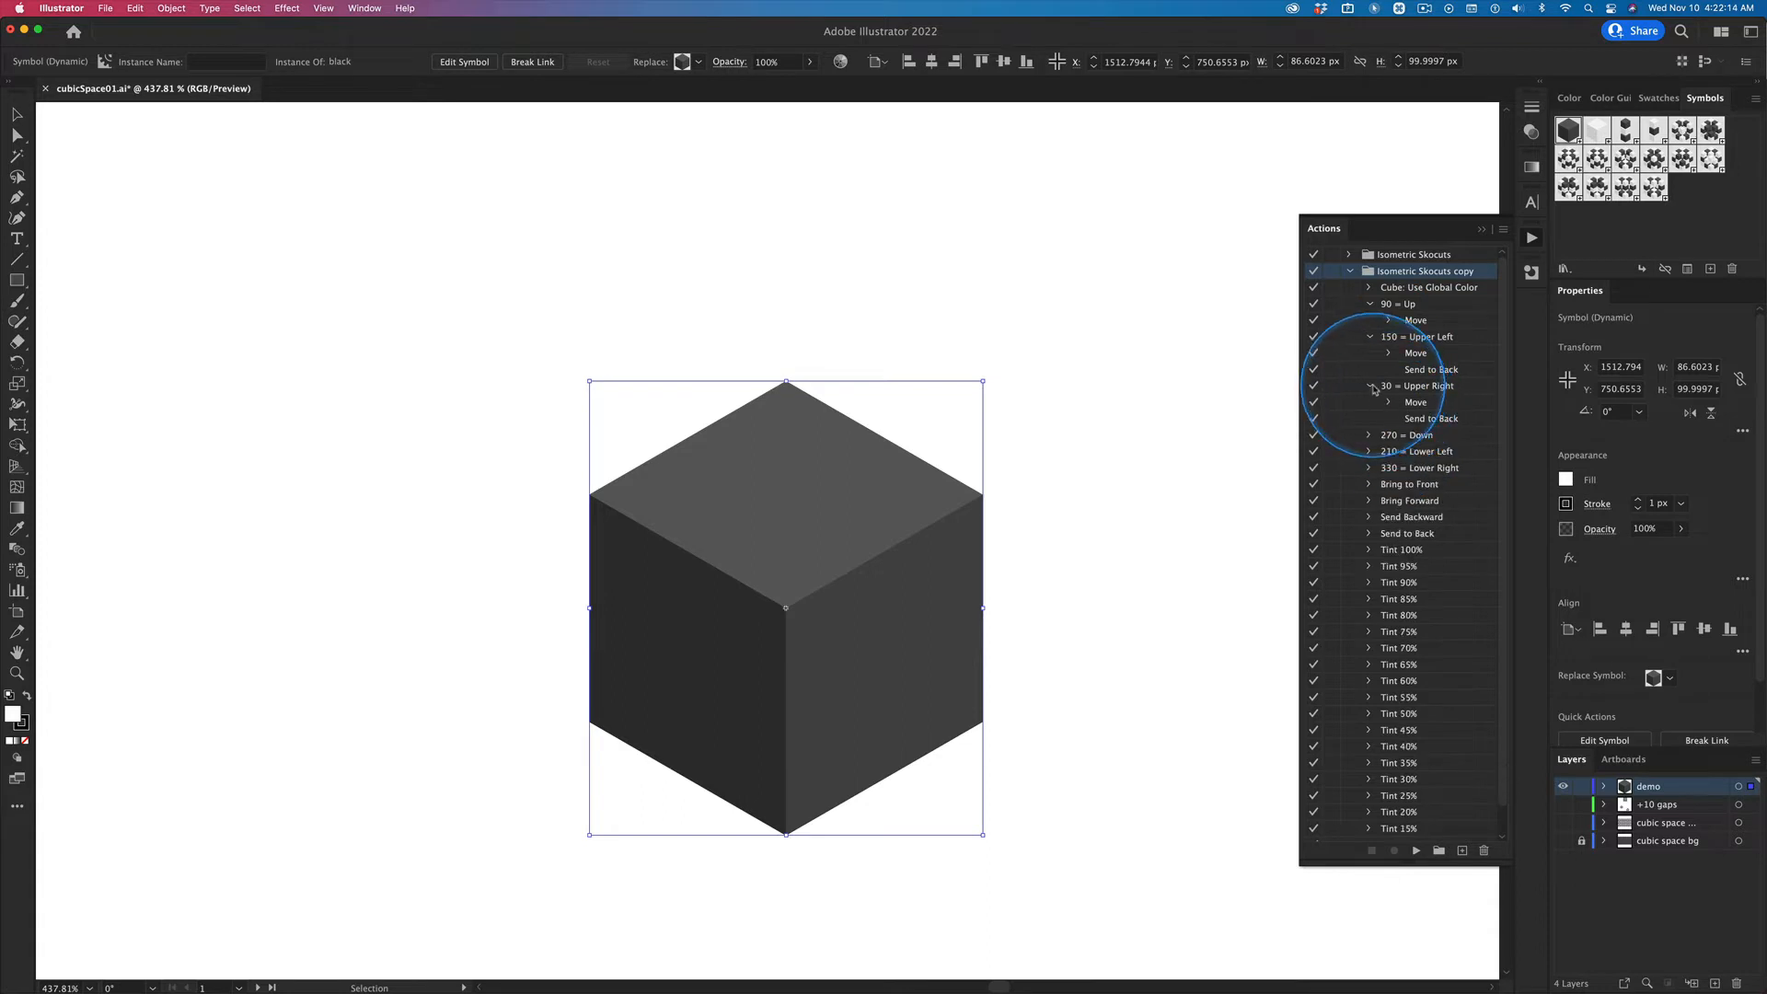
pyautogui.click(1369, 385)
pyautogui.click(1369, 337)
pyautogui.click(1369, 304)
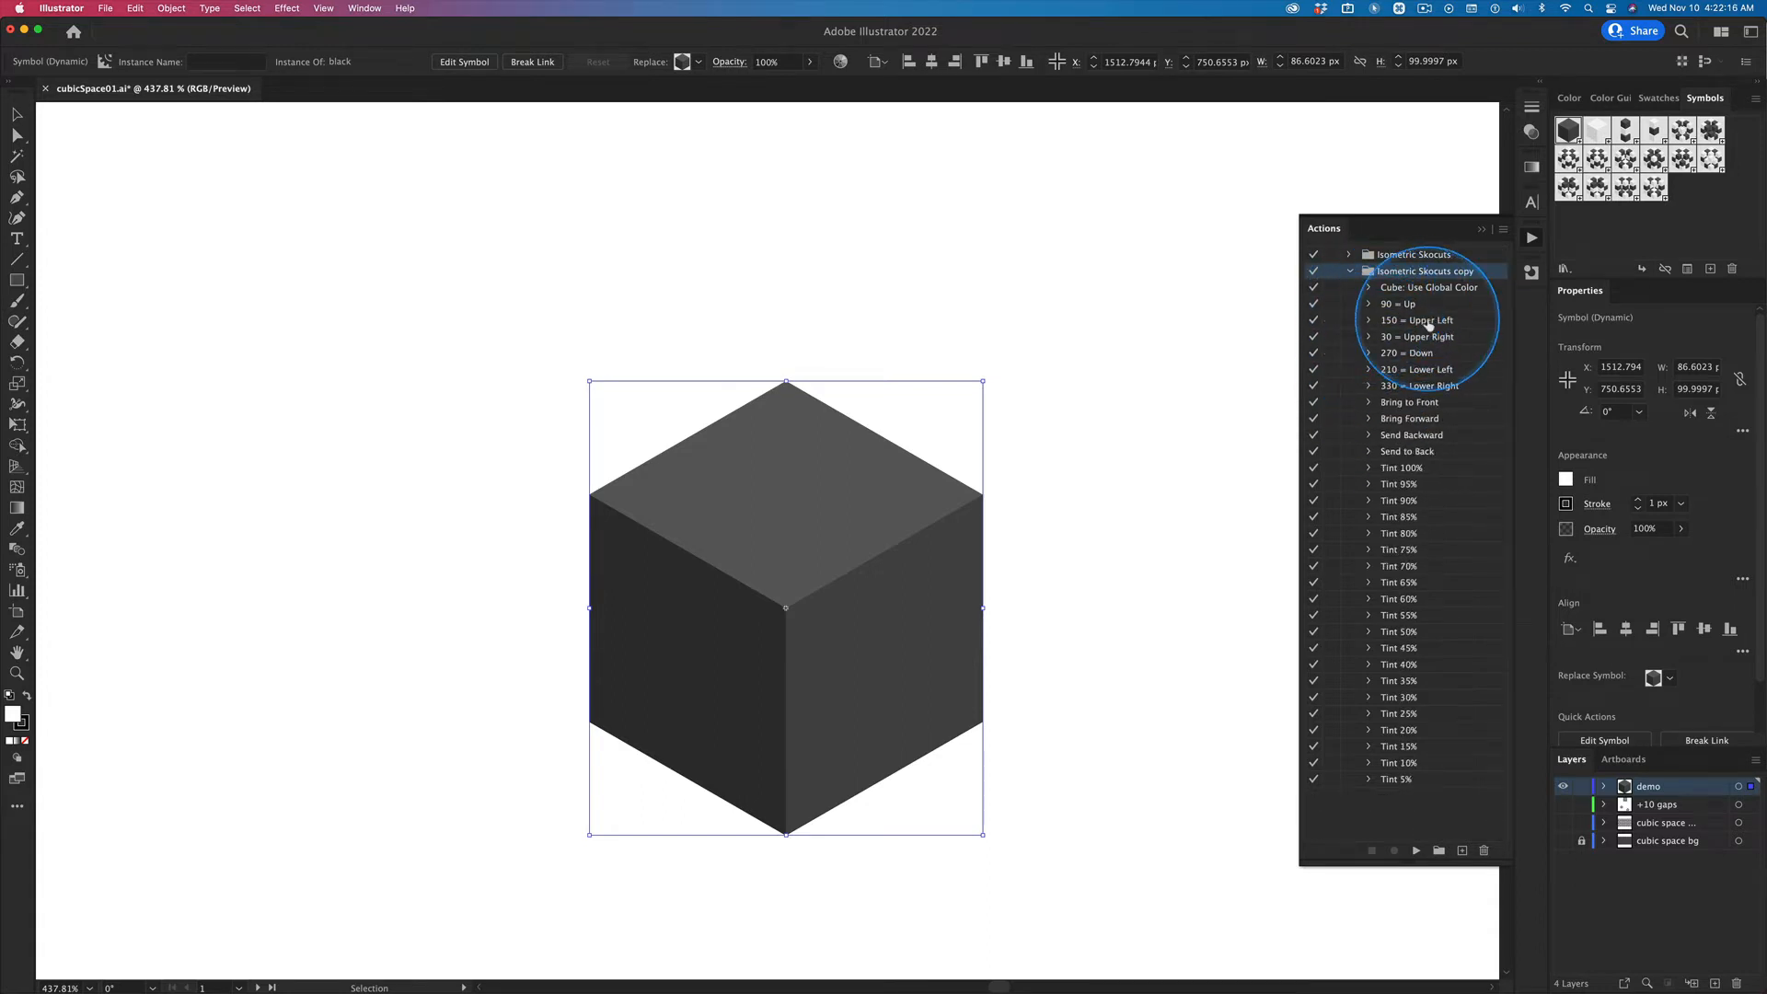
# Step: In the copied set, set the 90 = Up action's Move to -60 px vertical as a copy, and undo the cube copy on the artboard
pyautogui.click(1369, 304)
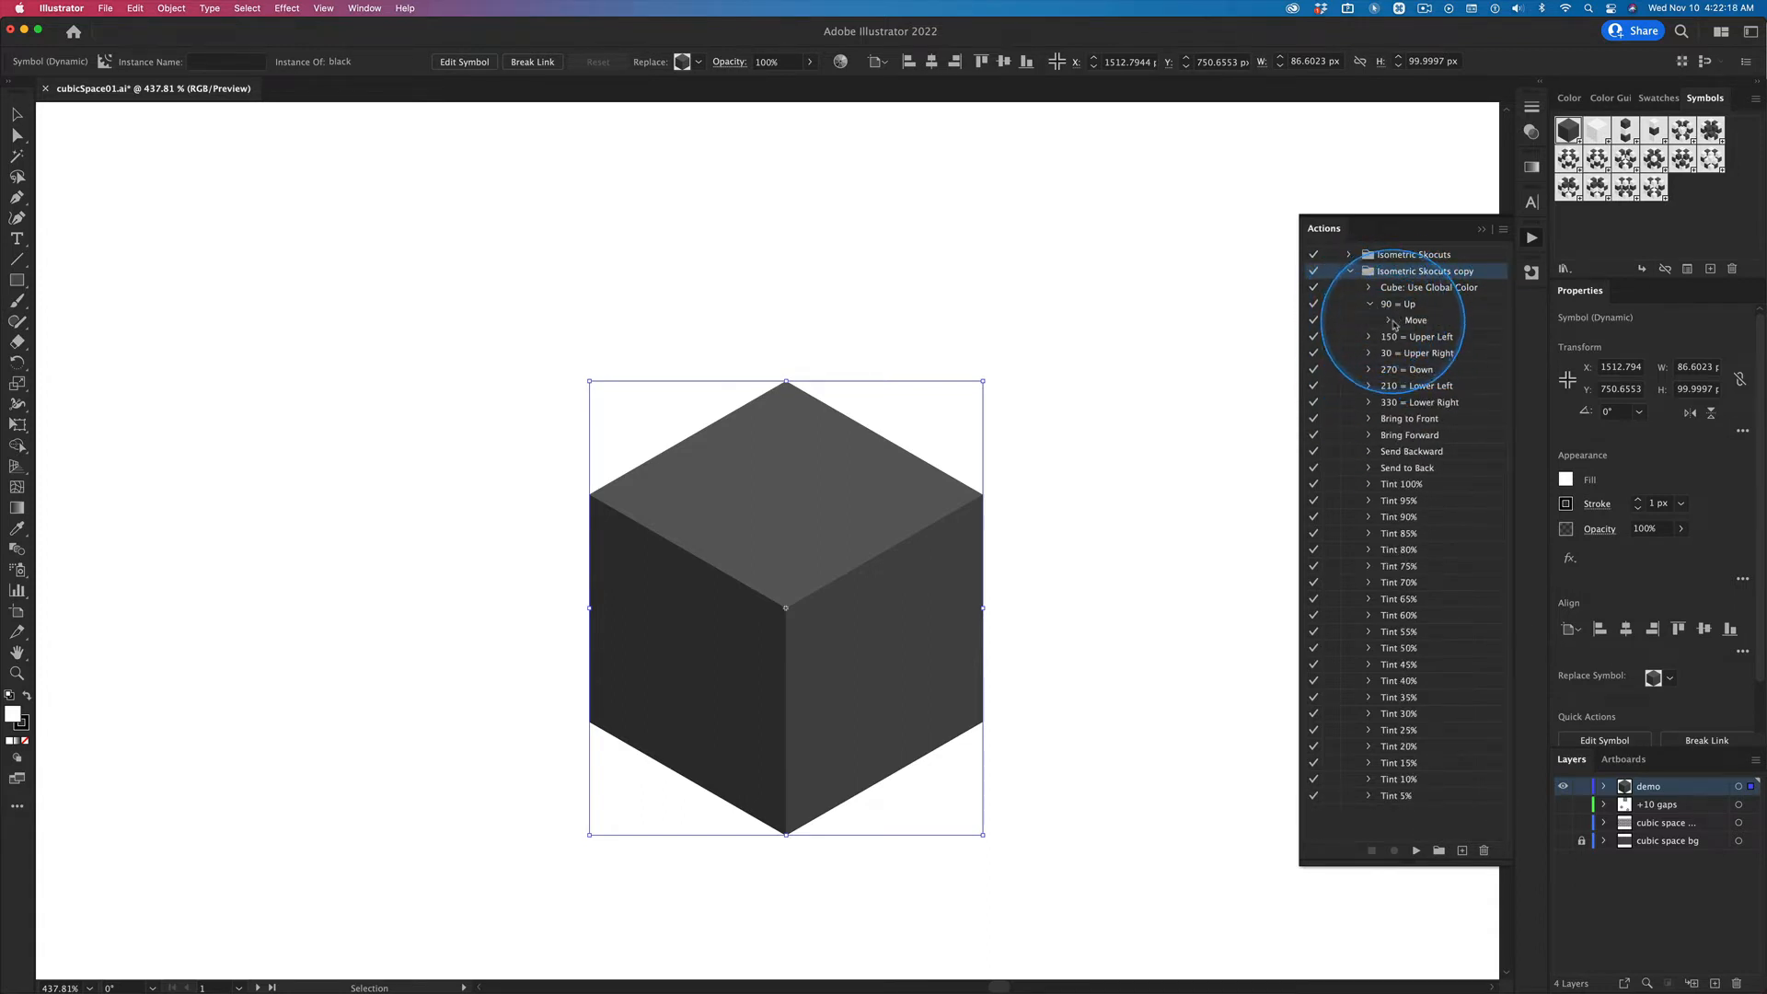
pyautogui.click(1391, 321)
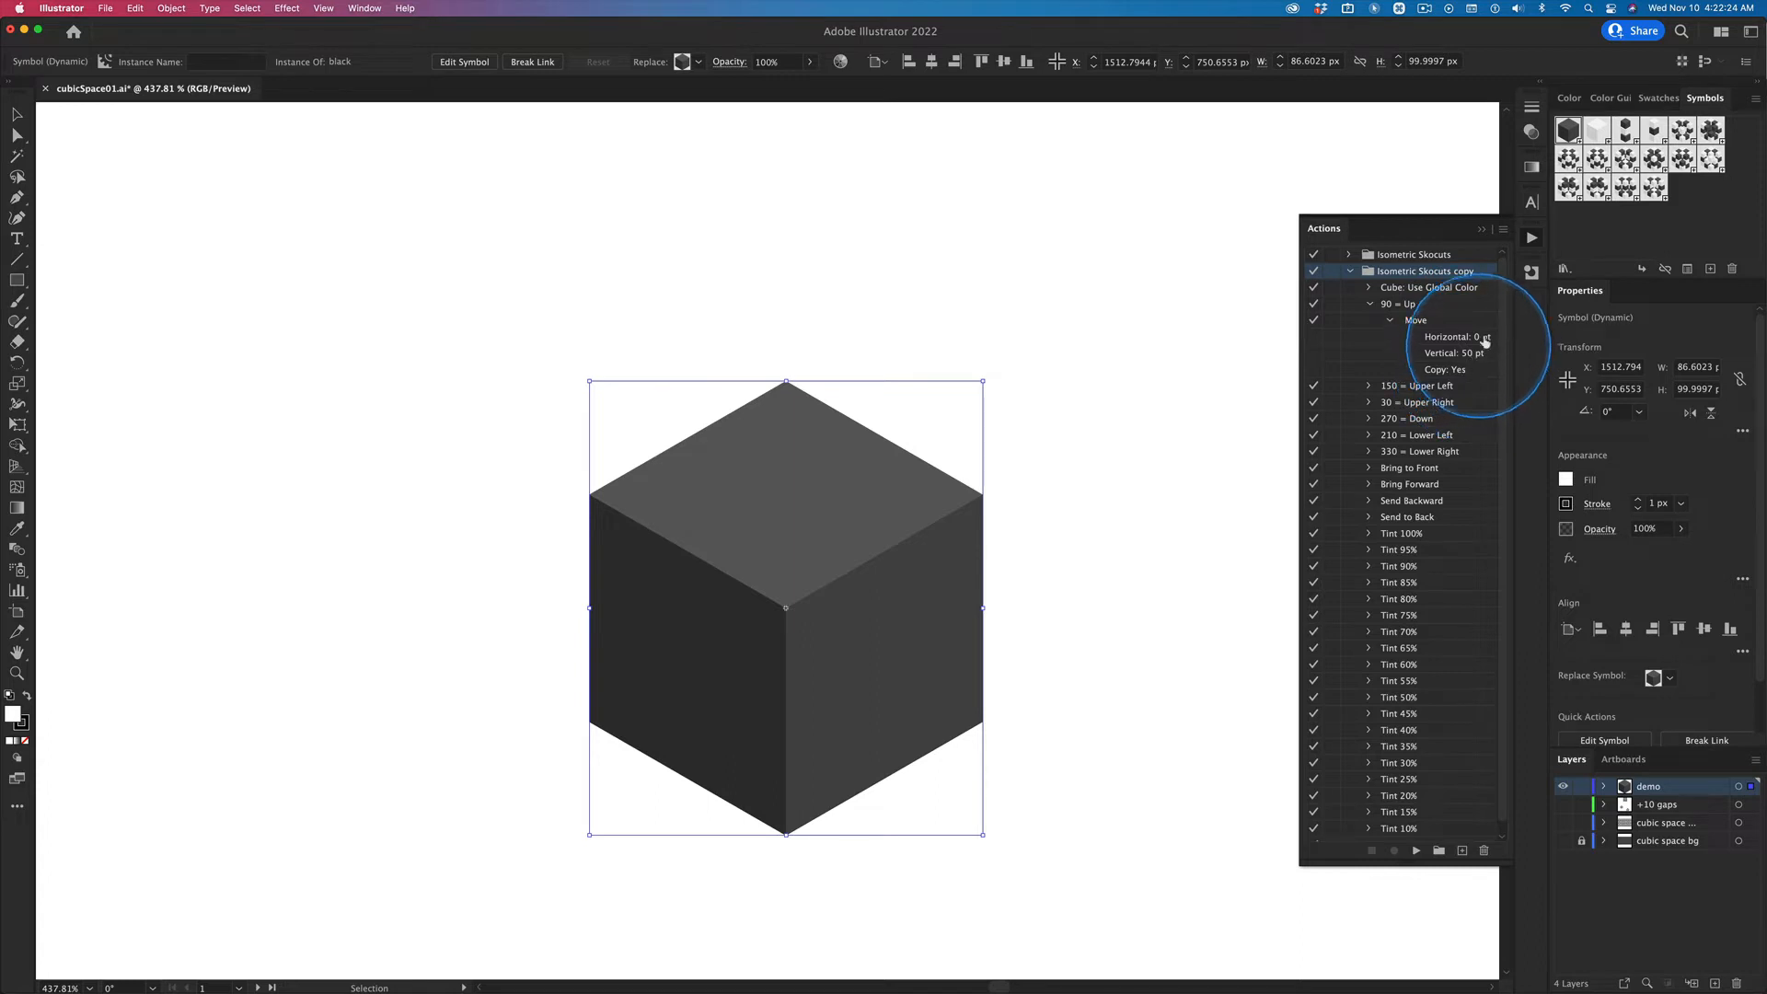
pyautogui.doubleClick(1416, 321)
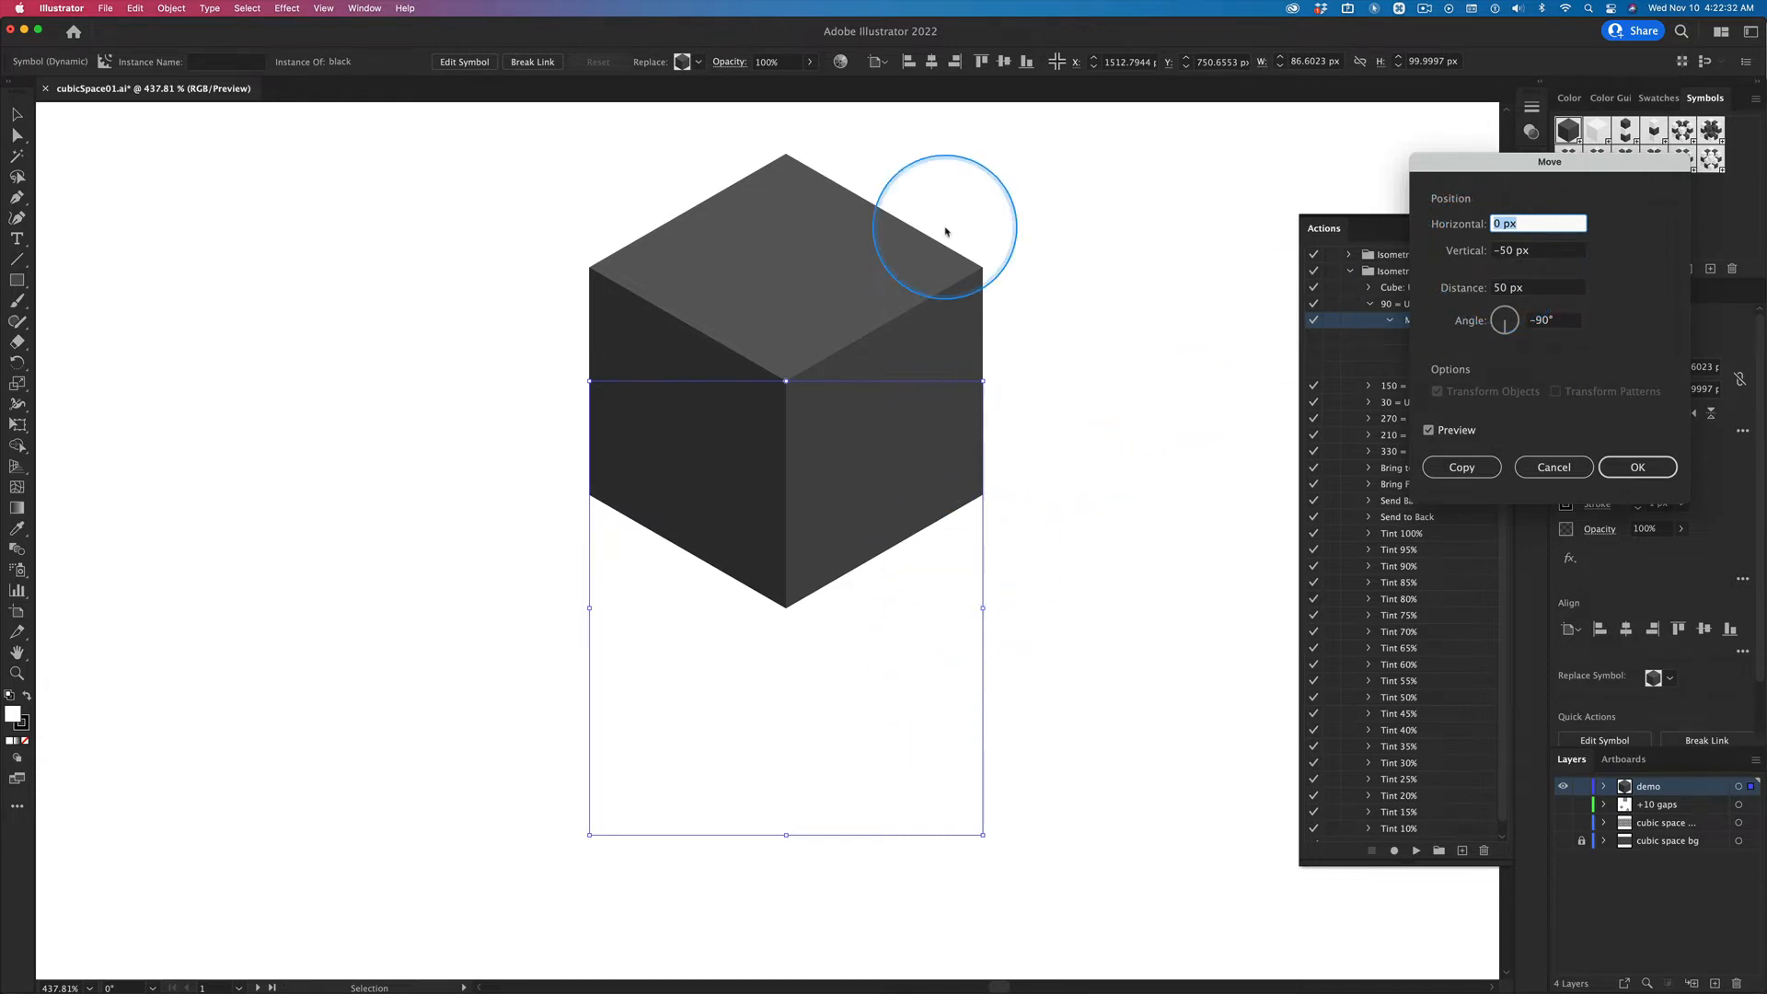
pyautogui.doubleClick(1507, 254)
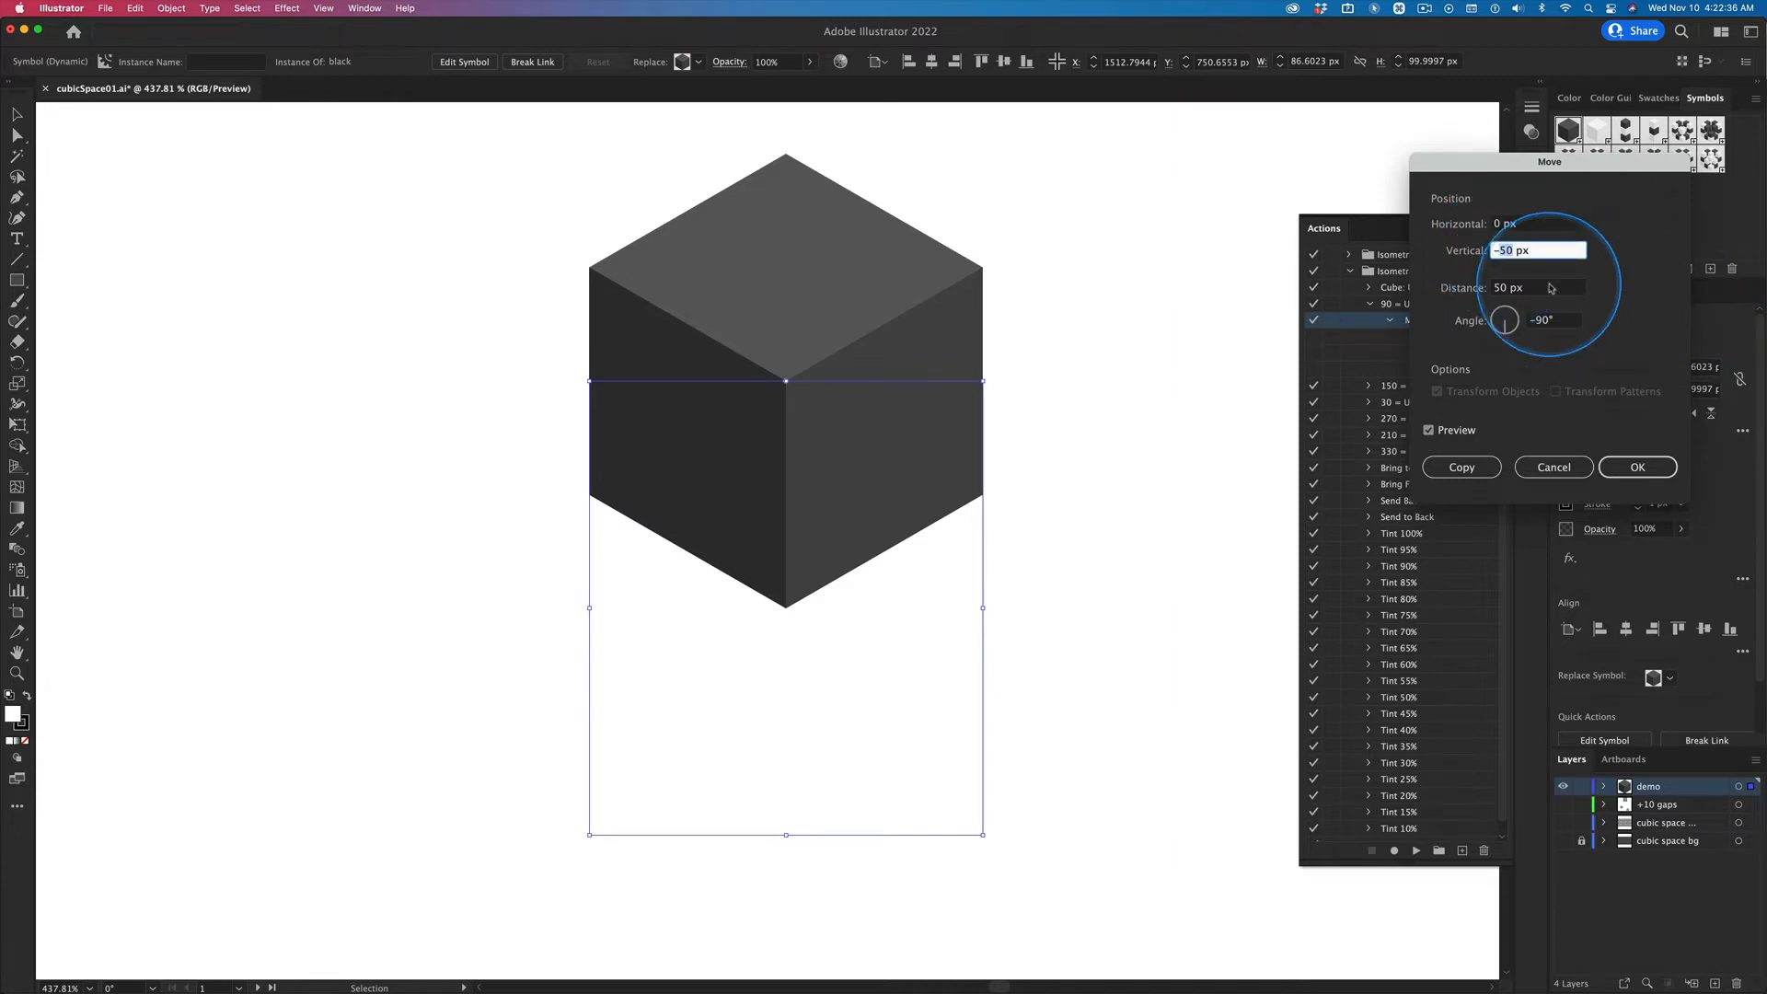
pyautogui.write('-60')
pyautogui.press('Tab')
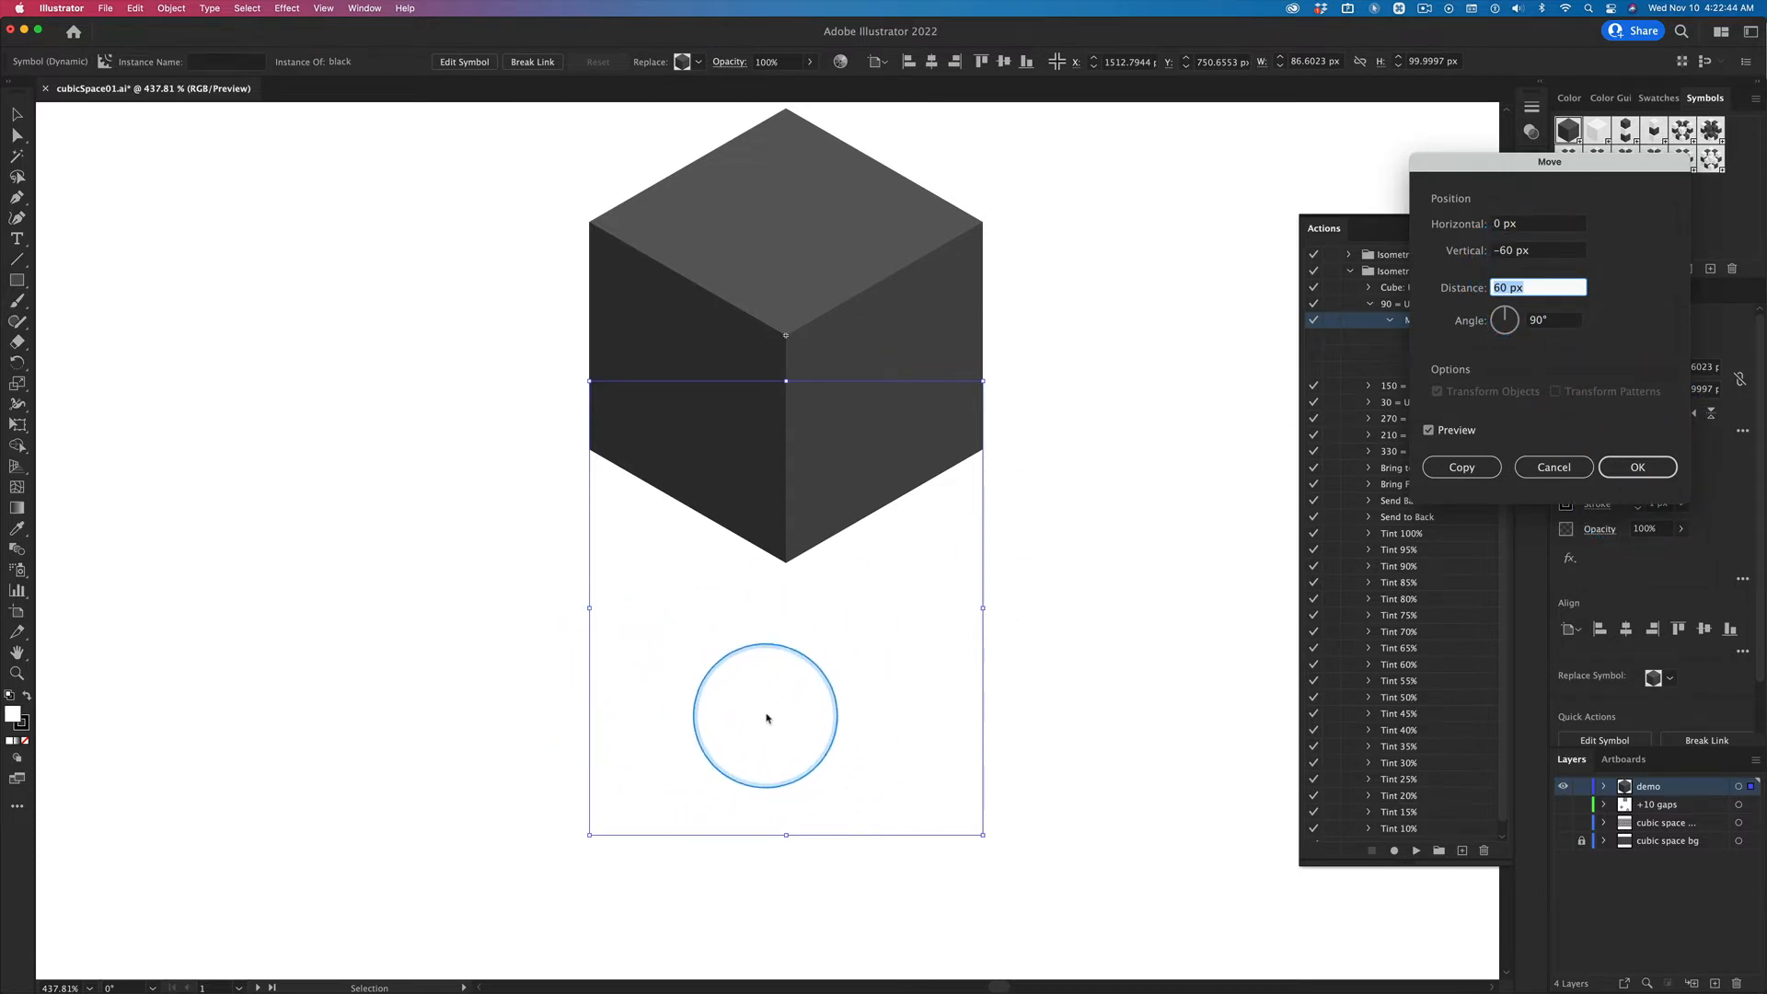
pyautogui.click(1432, 431)
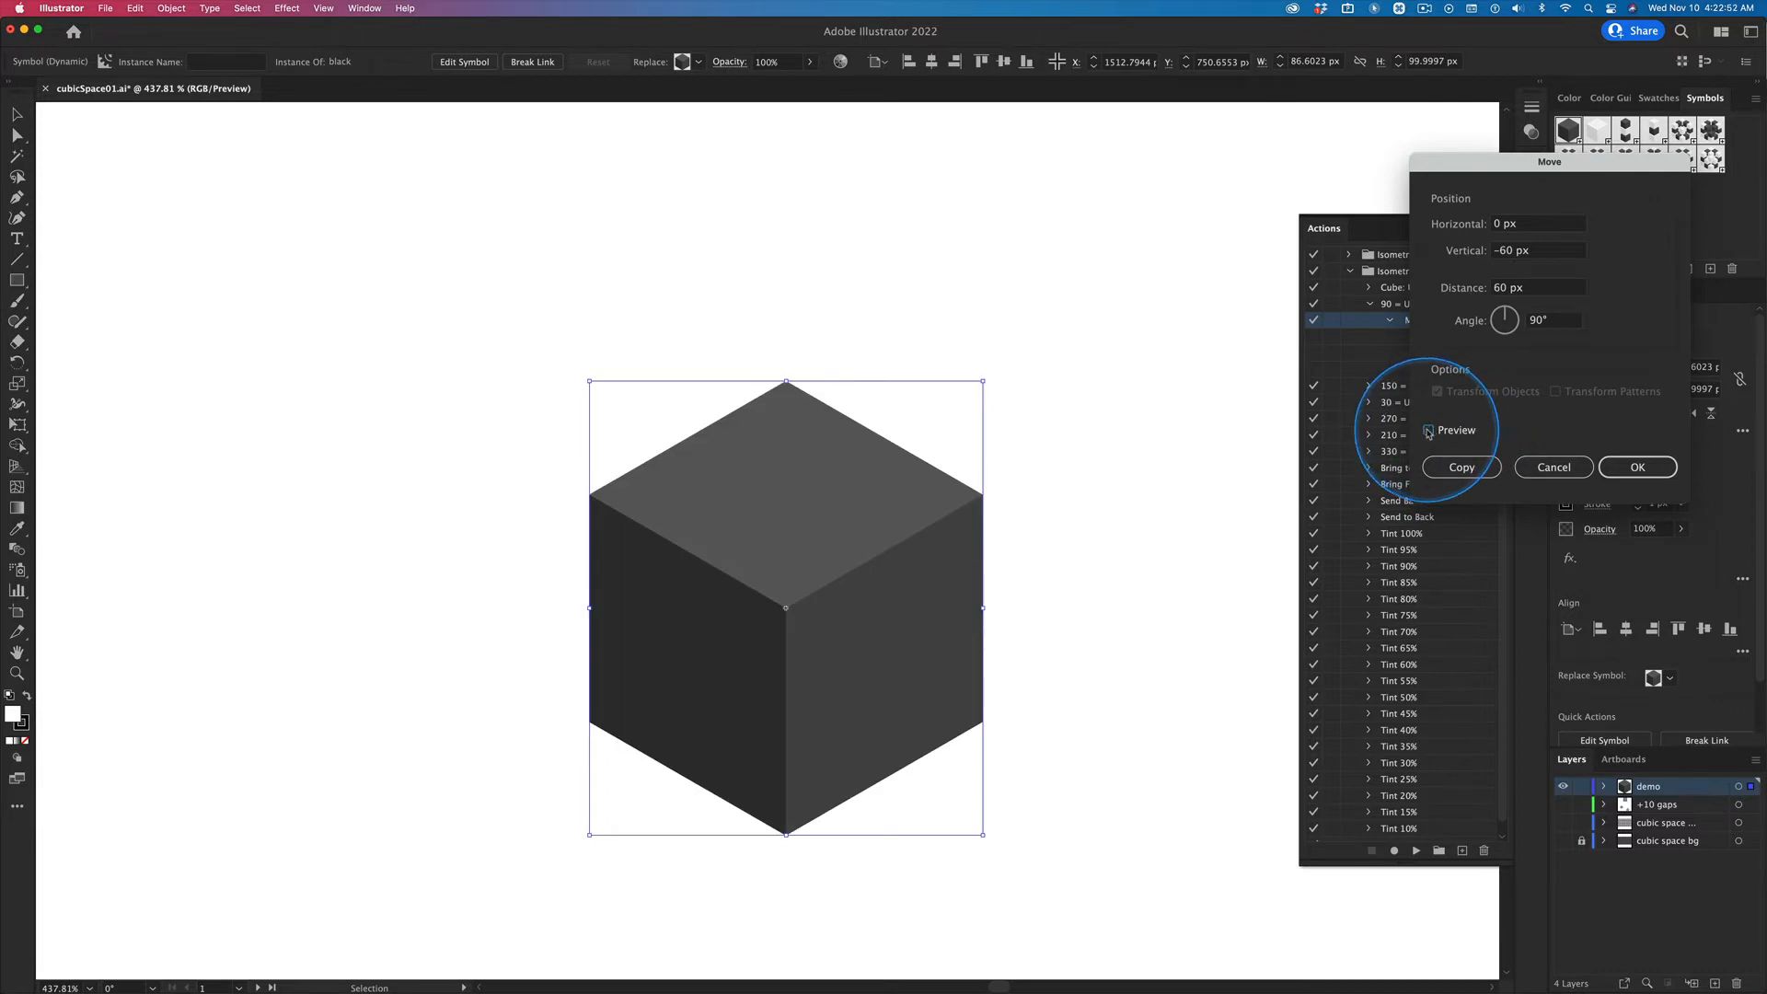
pyautogui.click(1429, 431)
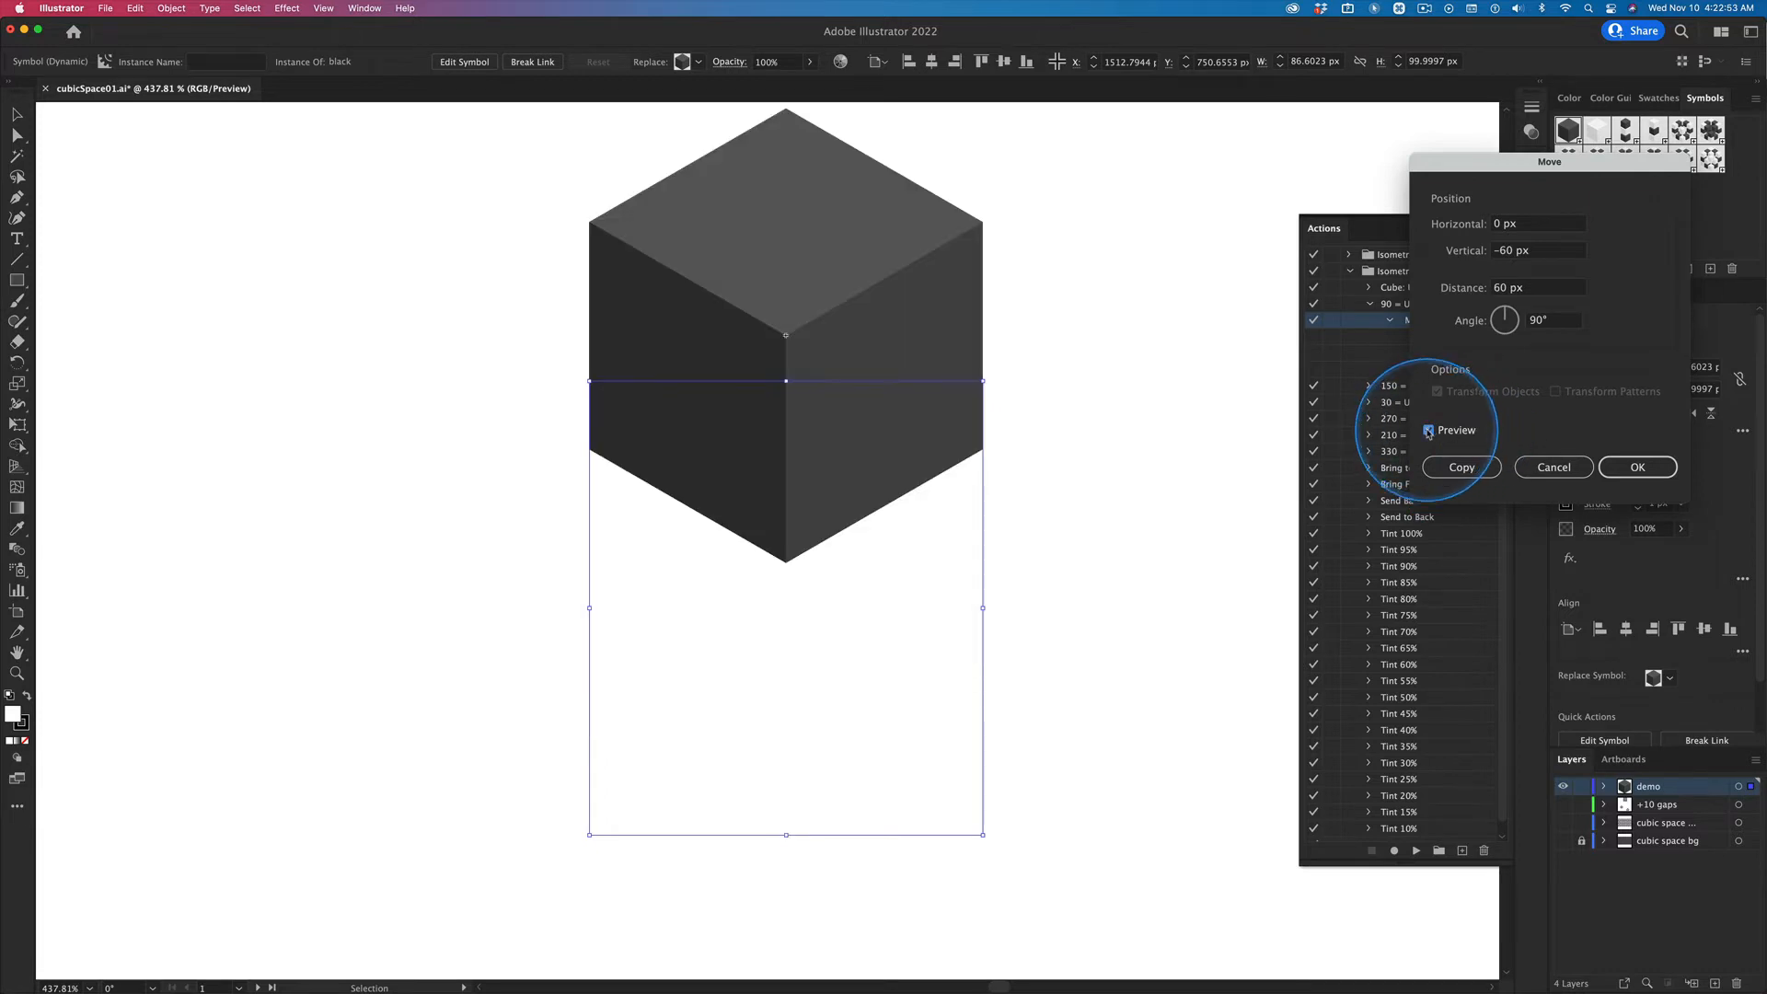
pyautogui.click(1461, 467)
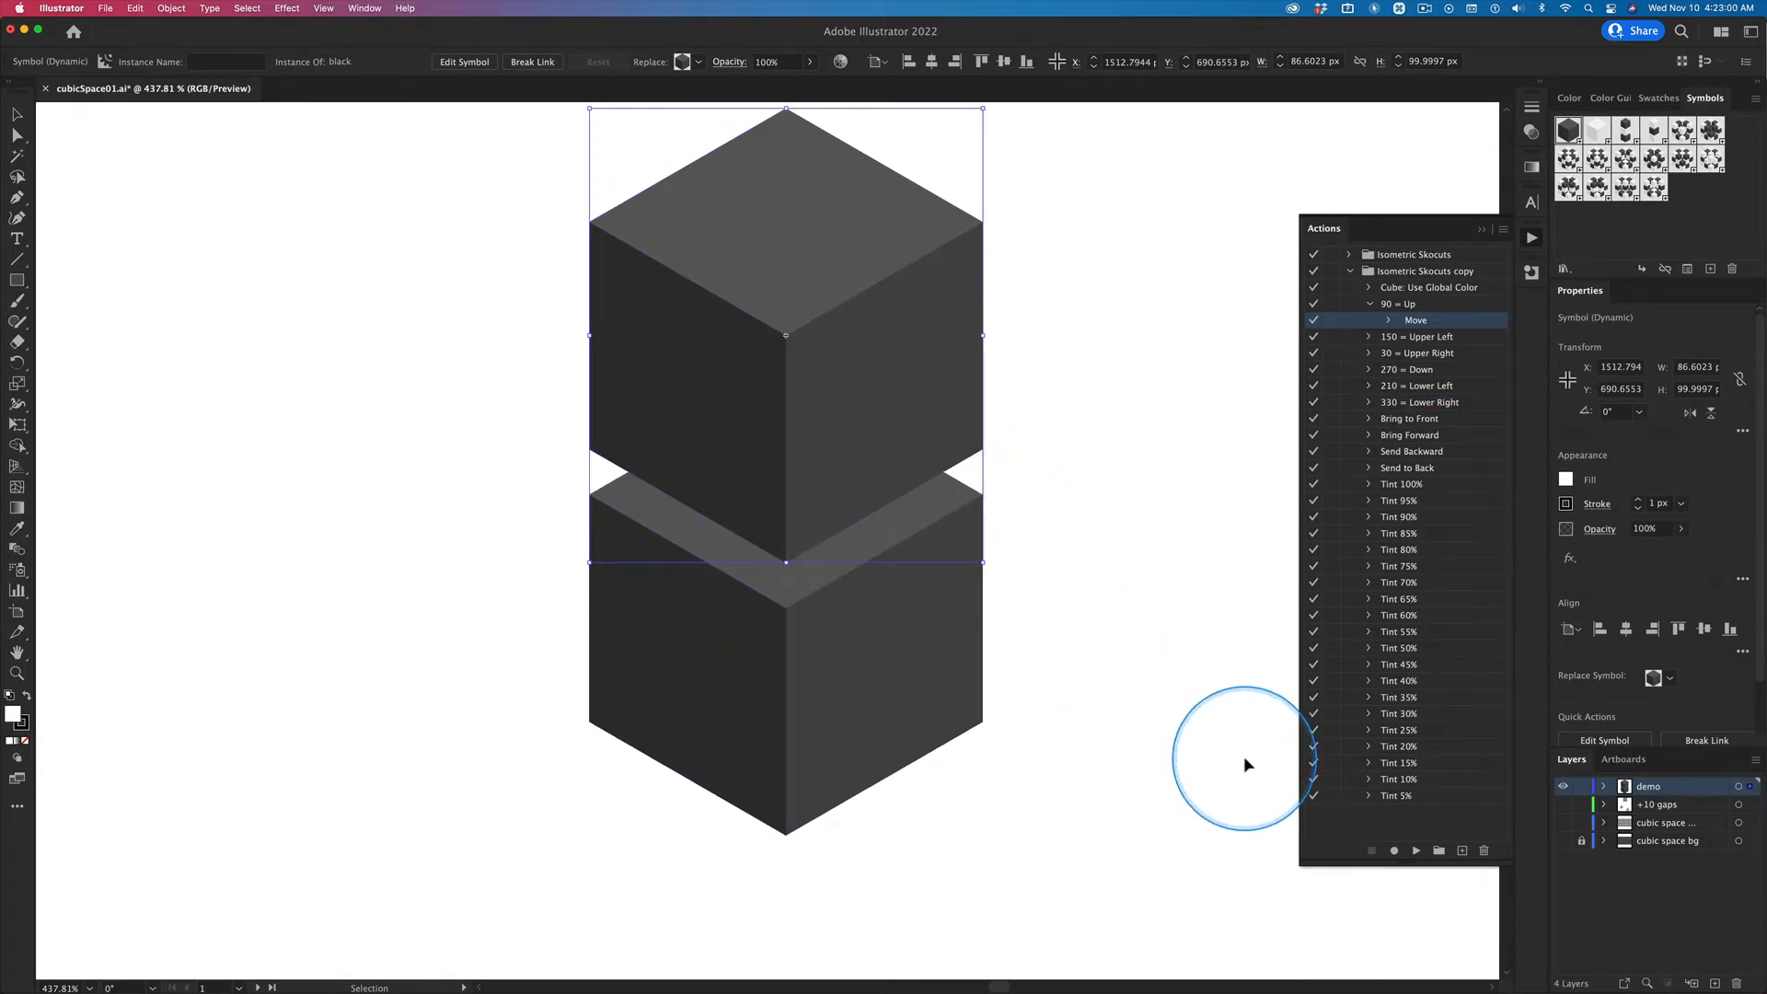
pyautogui.press('super+z')
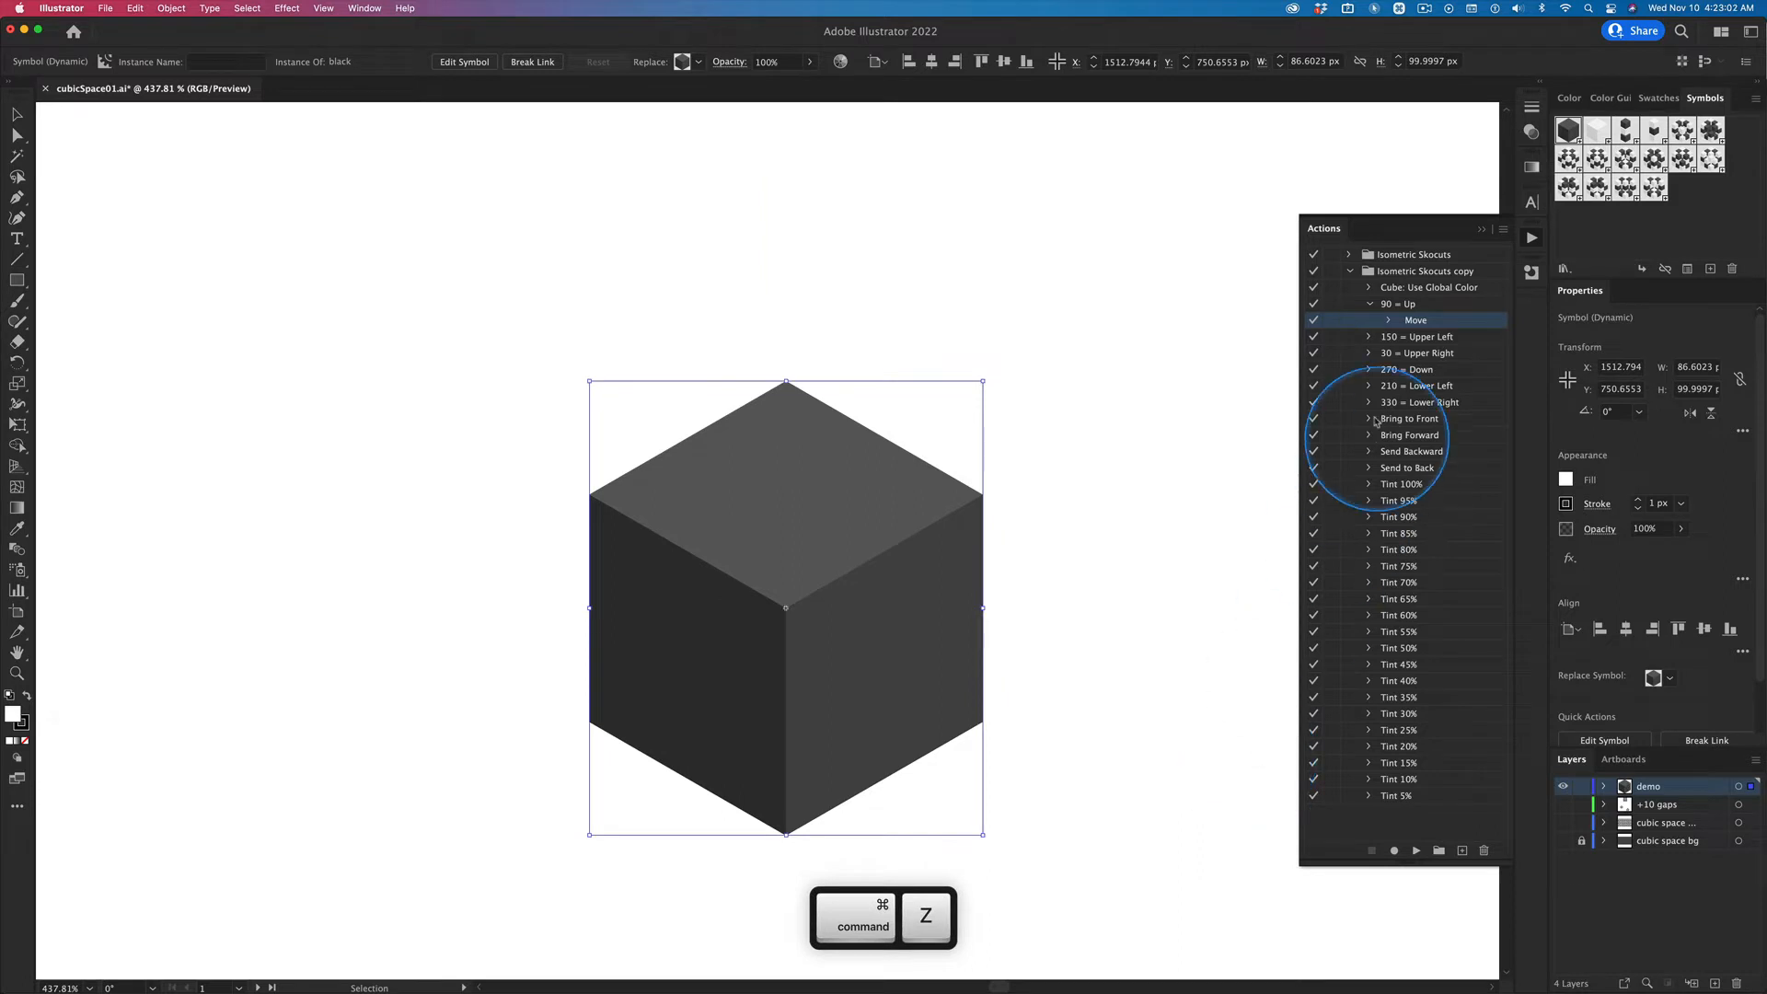
# Step: In the copied set, set the 150 = Upper Left action's Move to 60 px distance at 150°, applied as a copy
pyautogui.click(1369, 337)
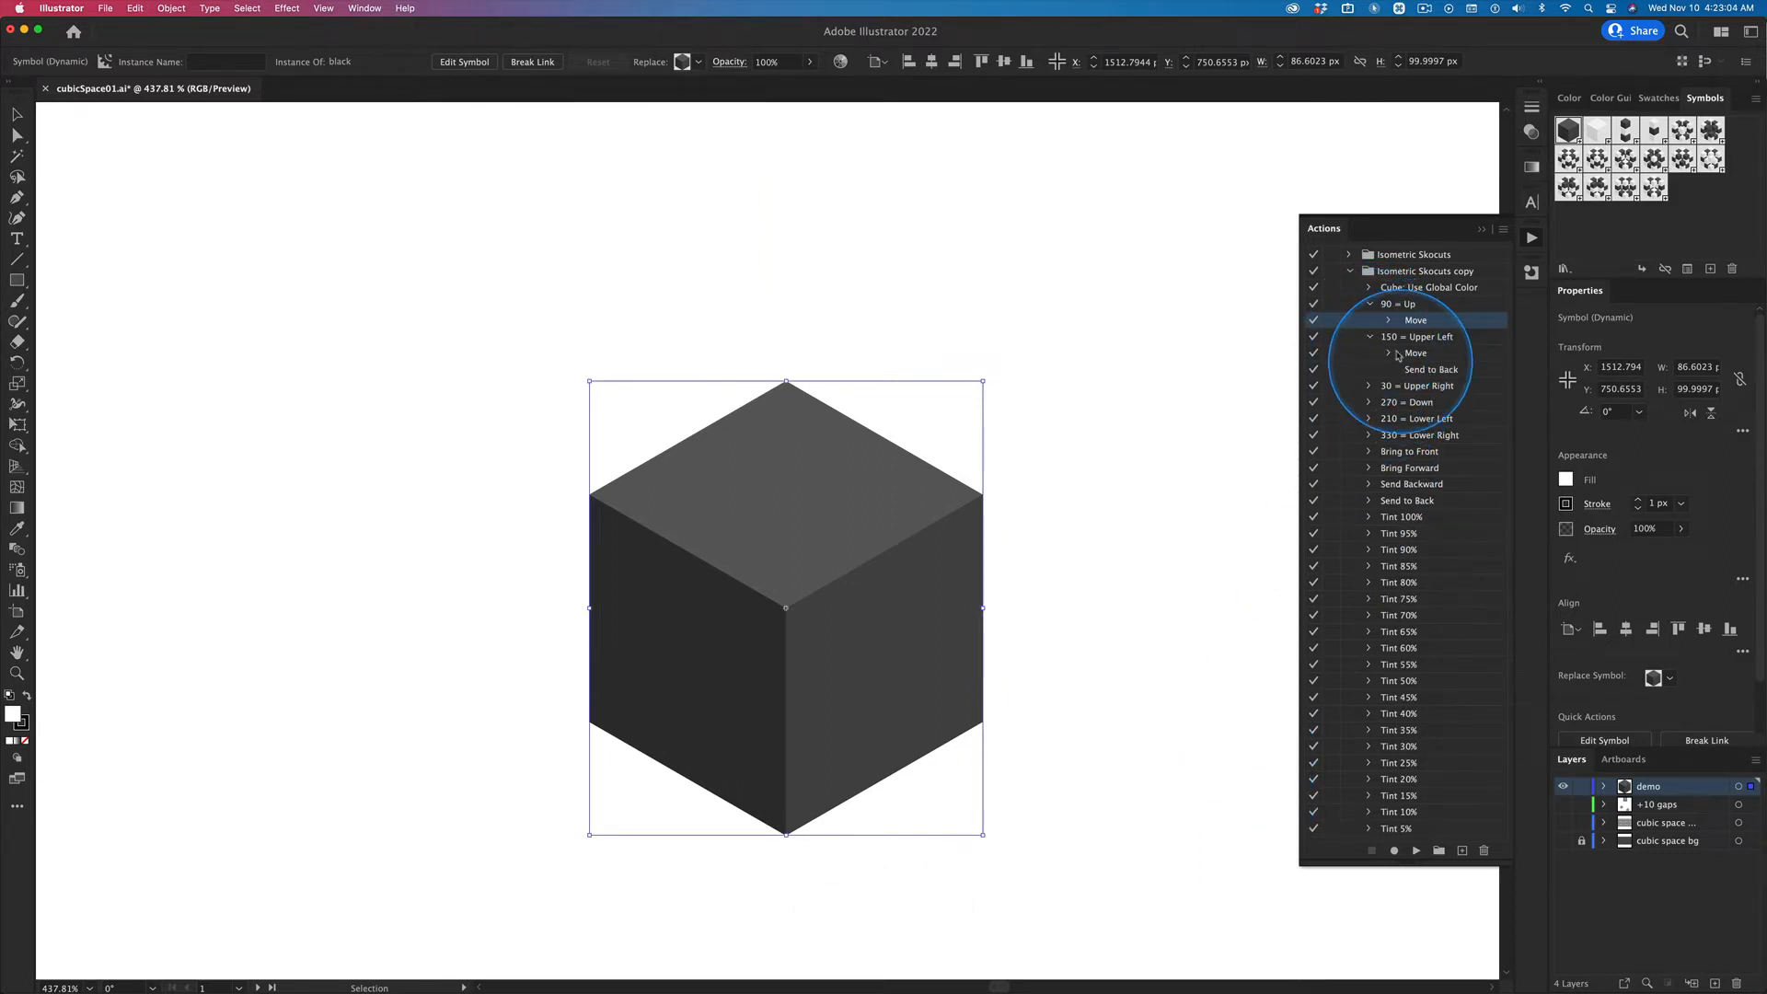
pyautogui.click(1390, 353)
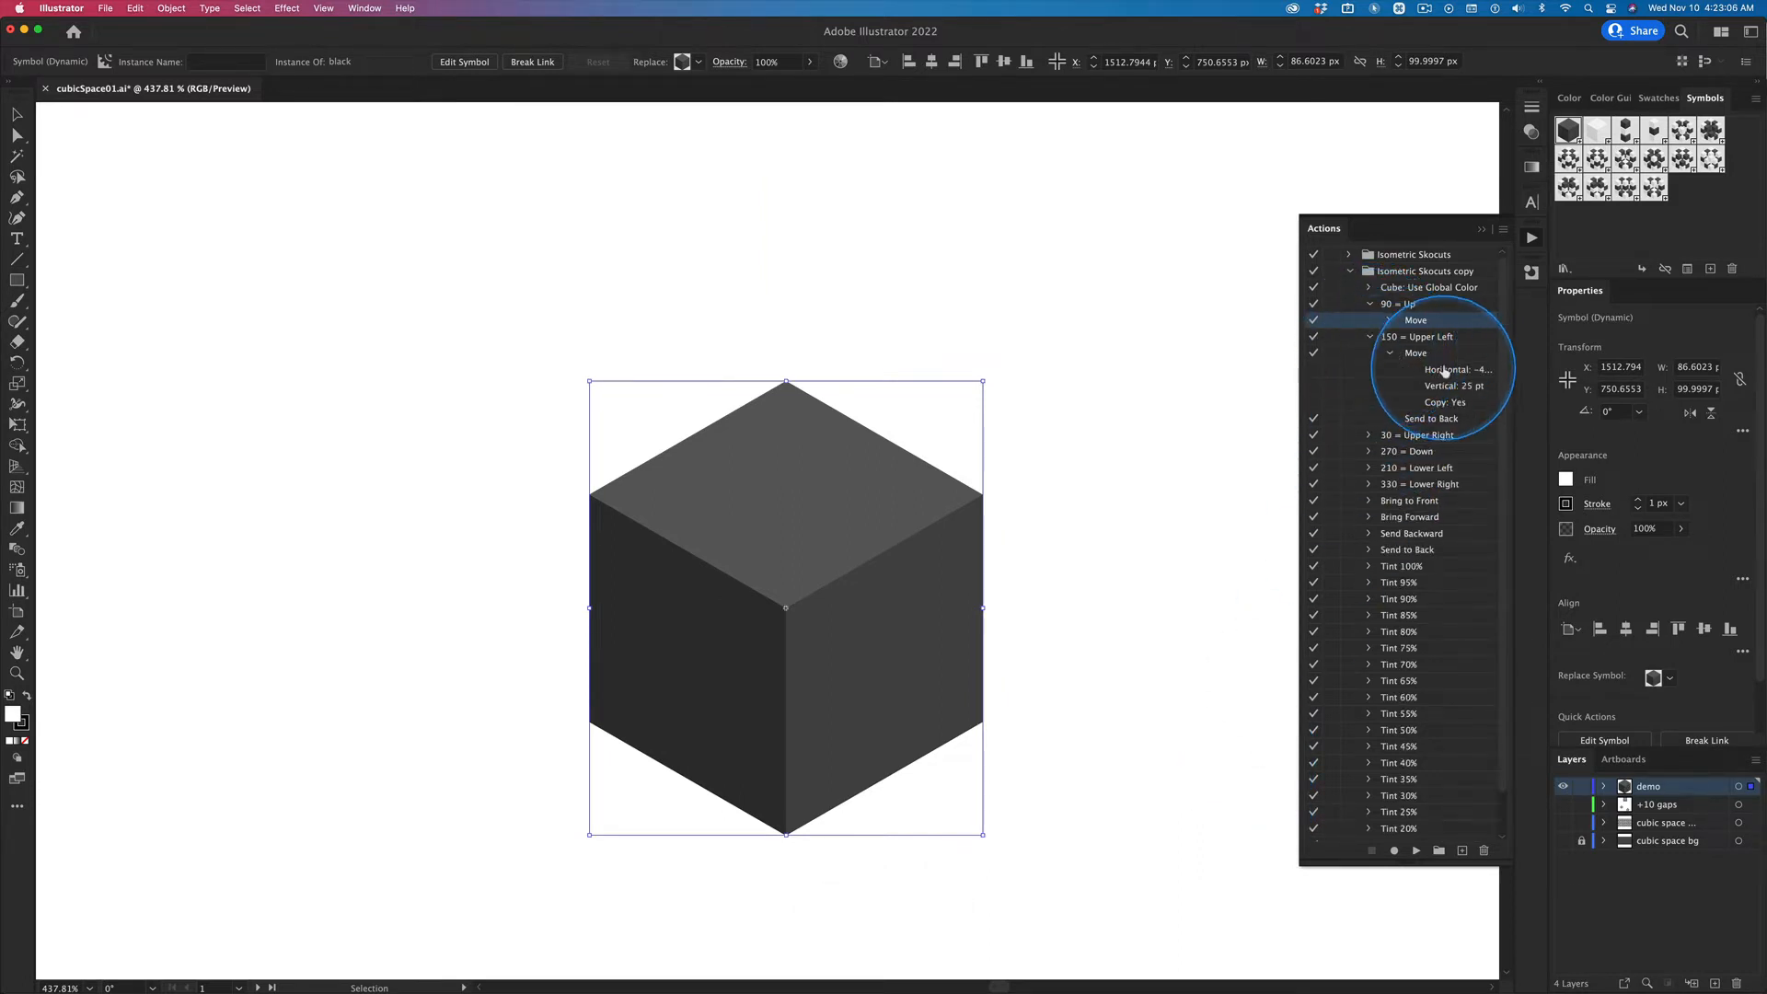
pyautogui.doubleClick(1422, 354)
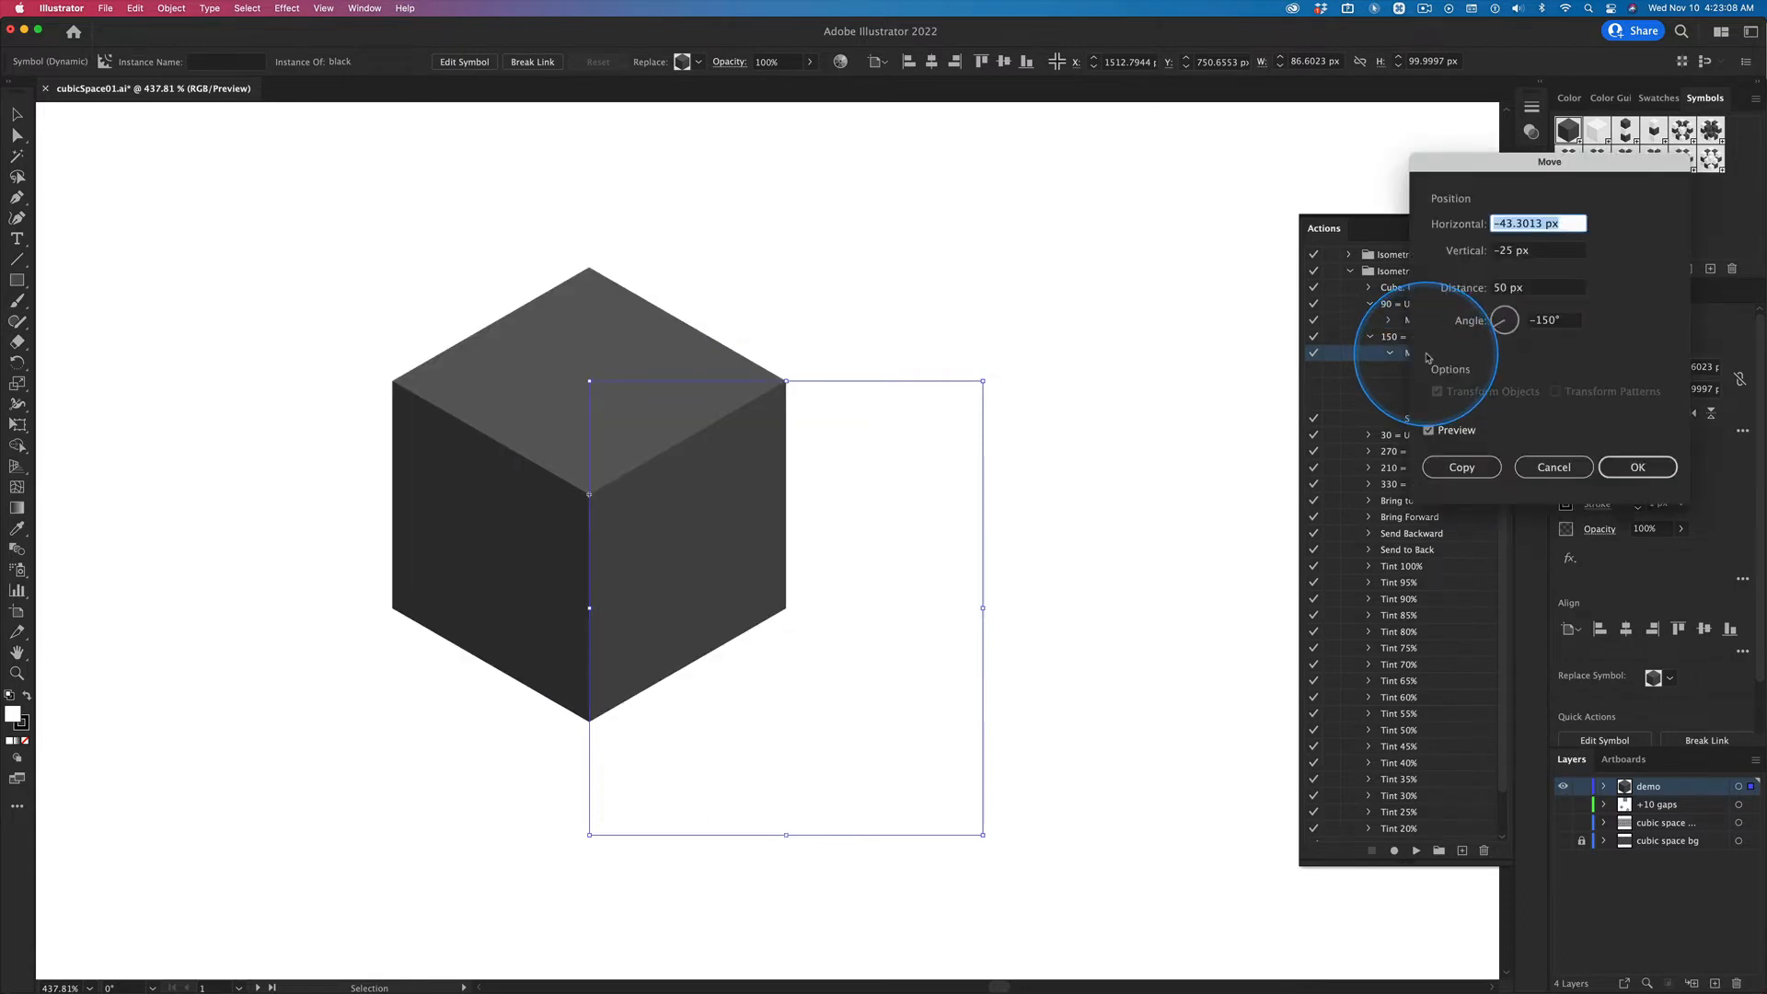
pyautogui.press('ctrl')
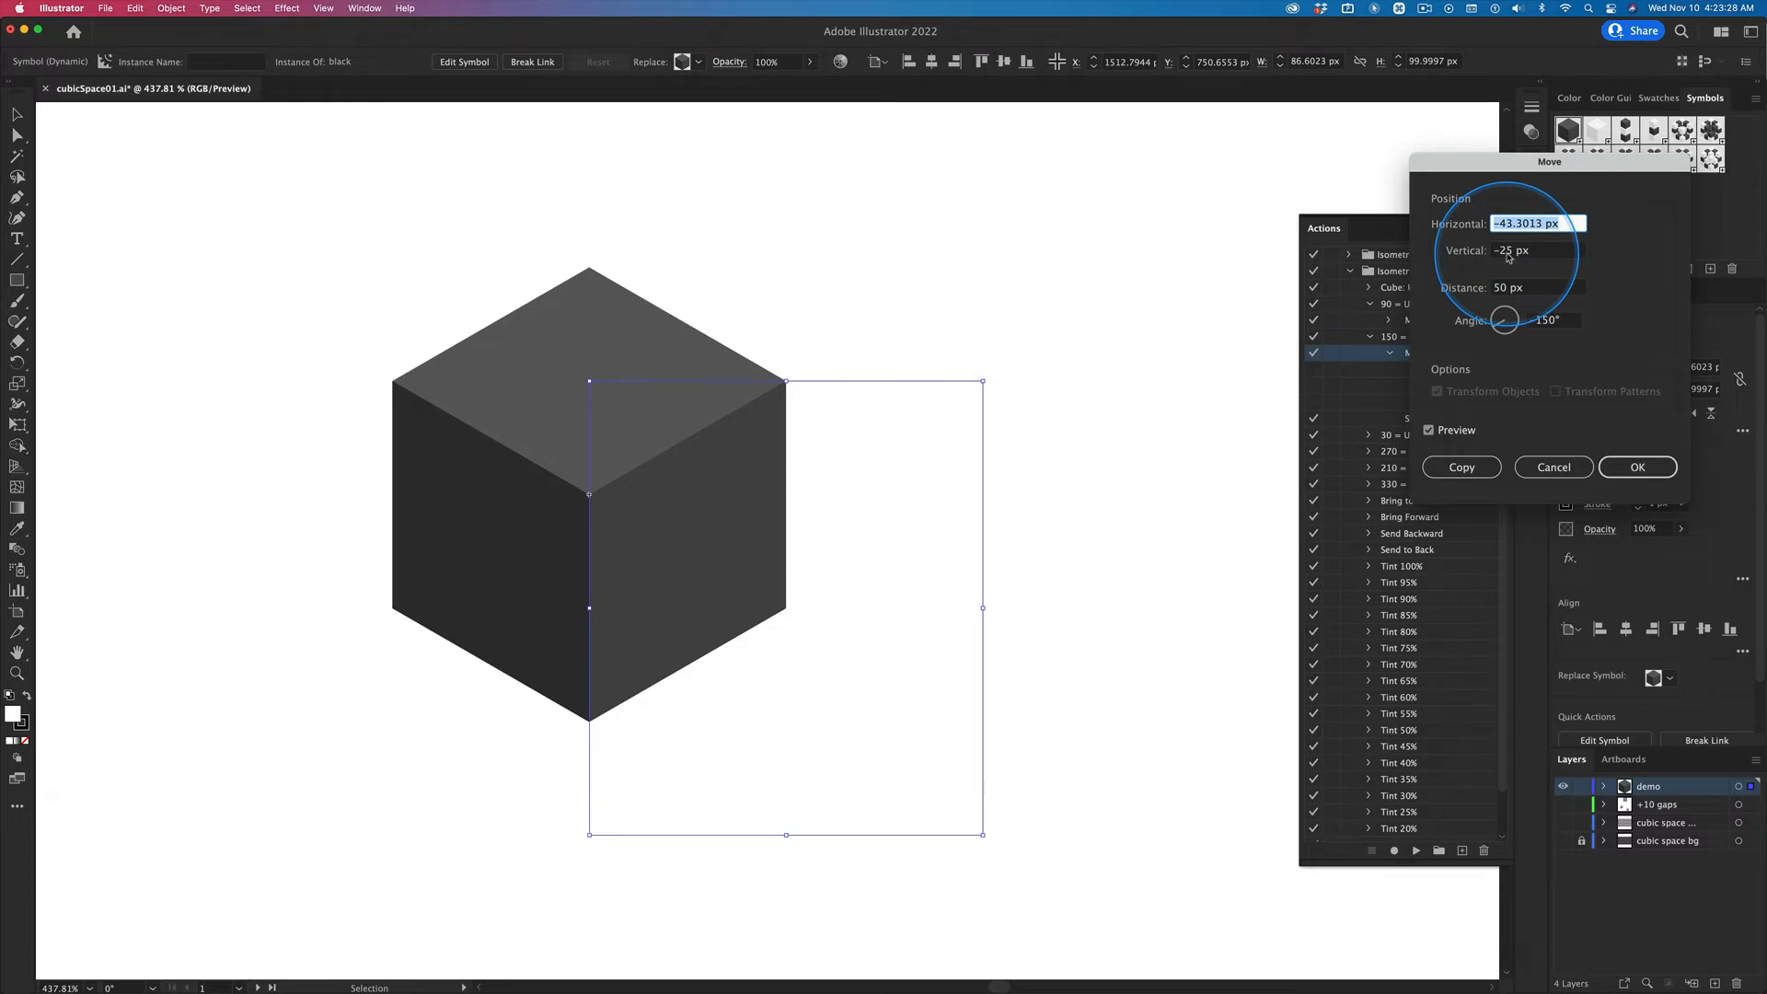
pyautogui.press('ctrl')
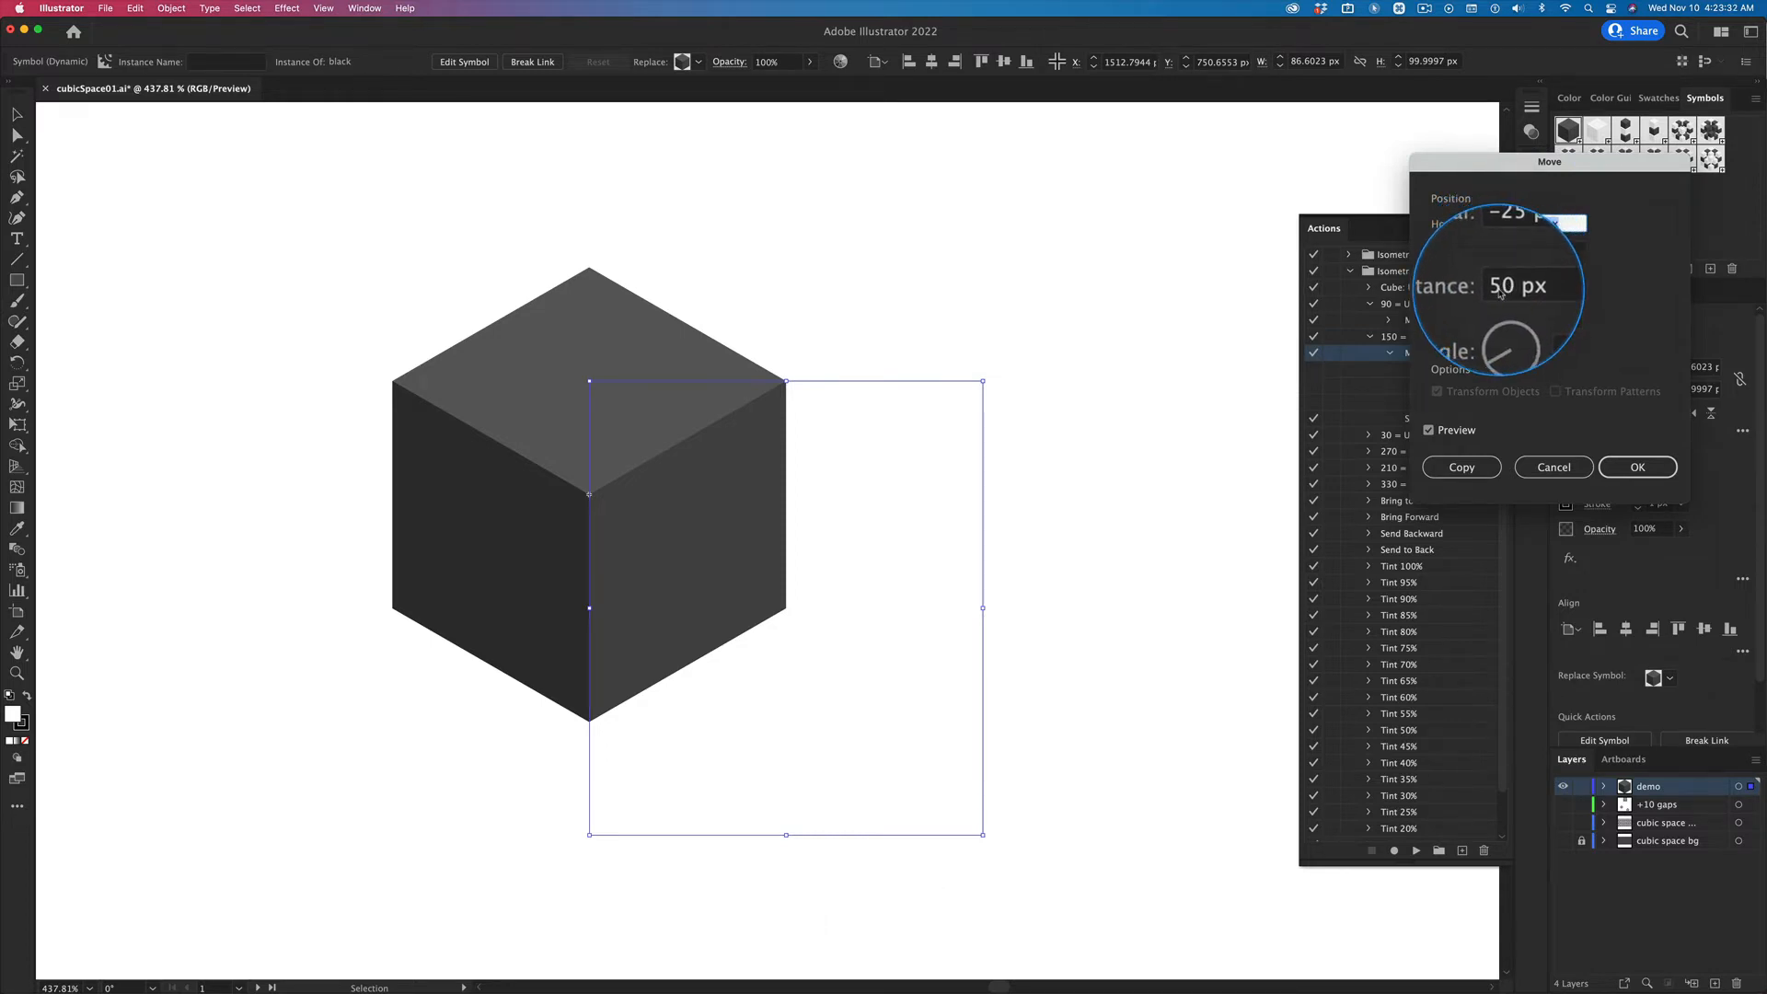
pyautogui.doubleClick(1500, 289)
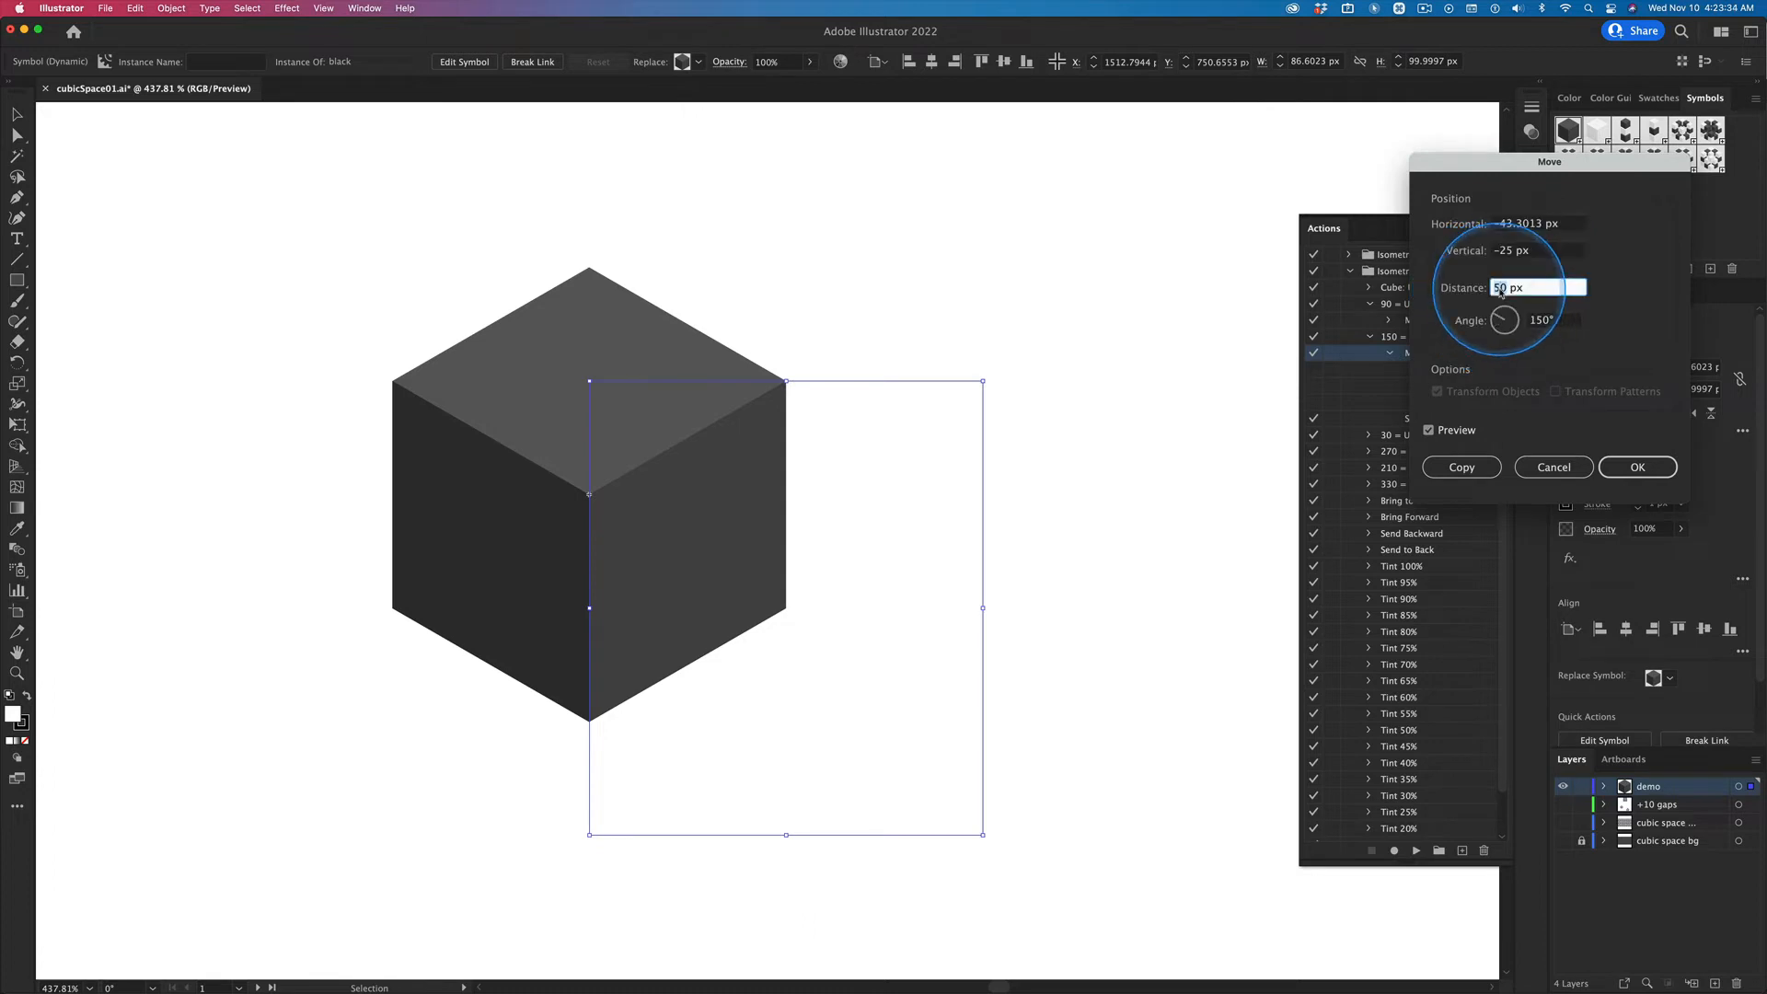
pyautogui.write('6')
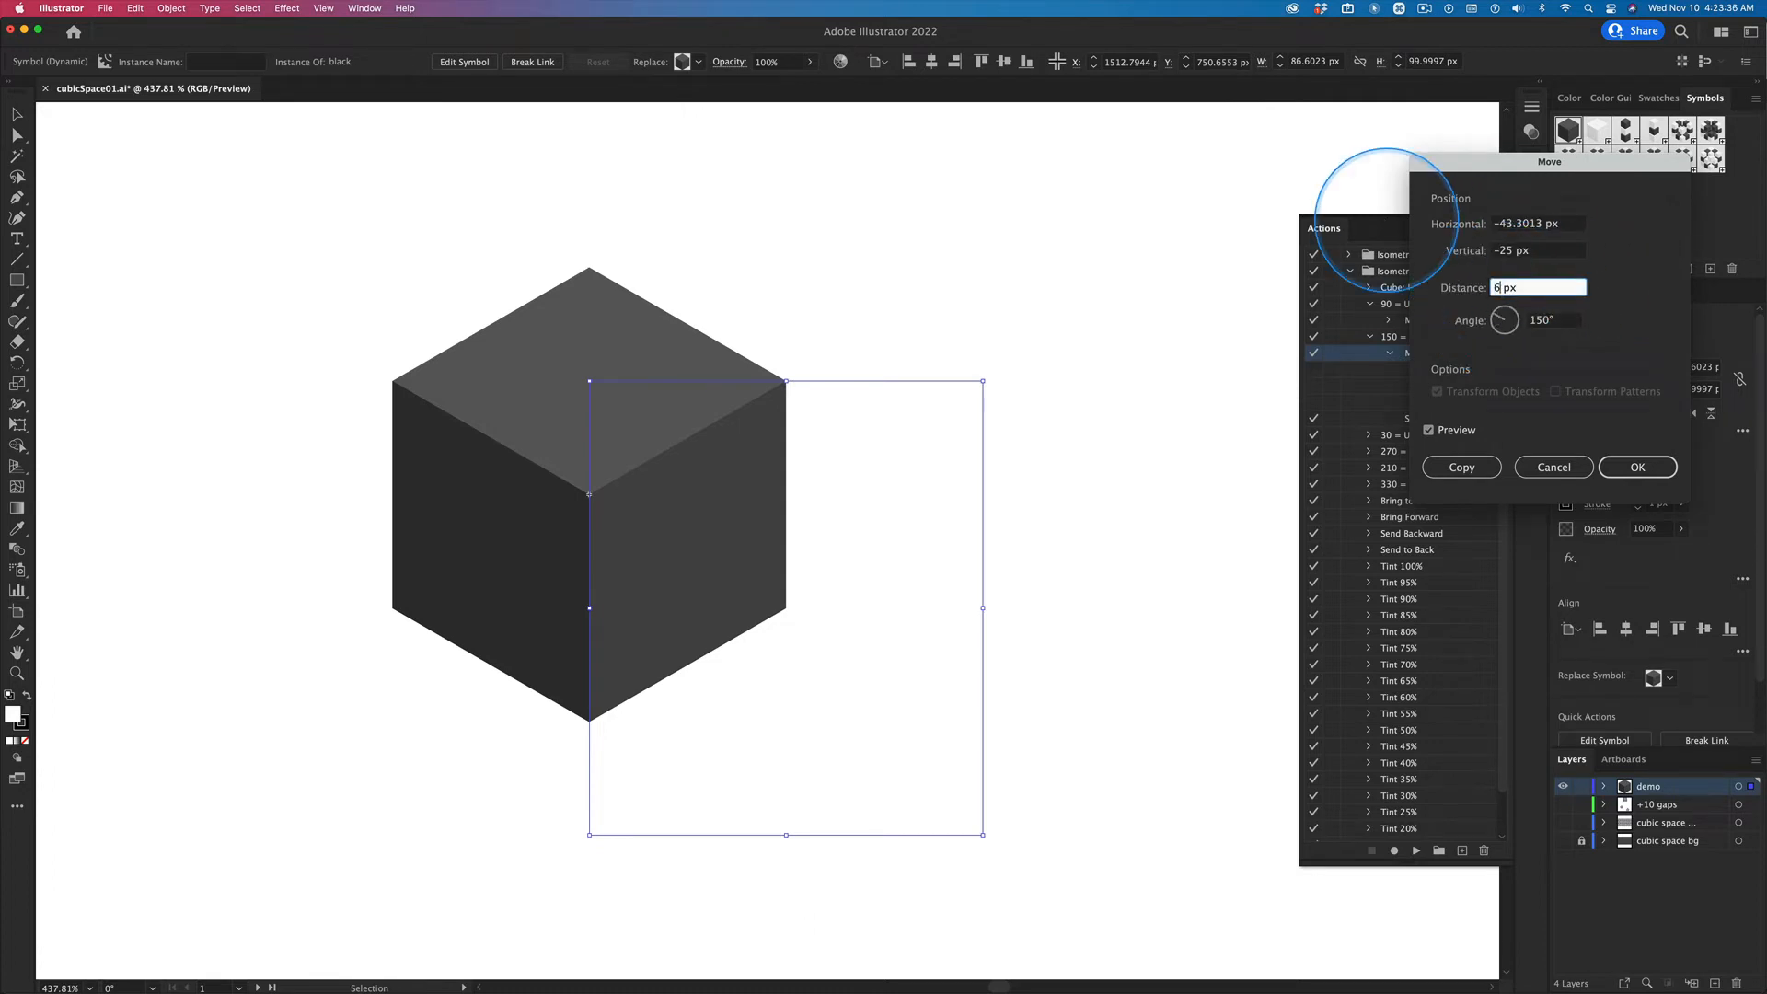
pyautogui.write('0')
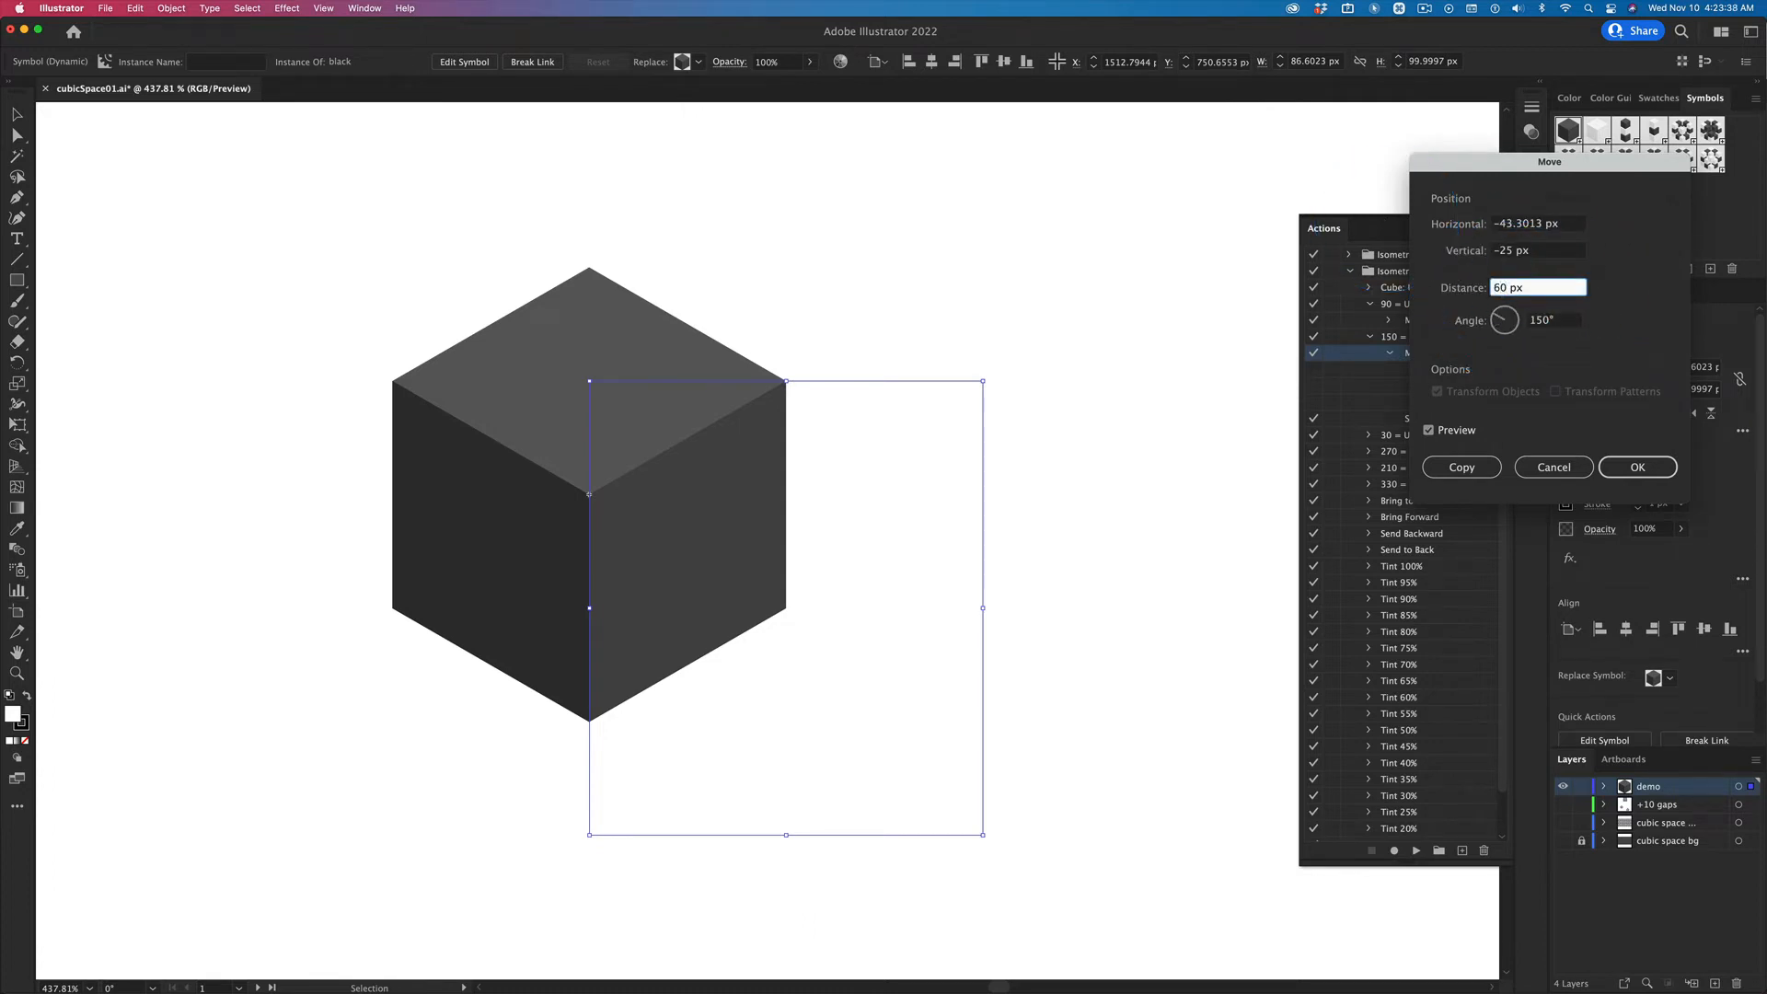
pyautogui.press('Tab')
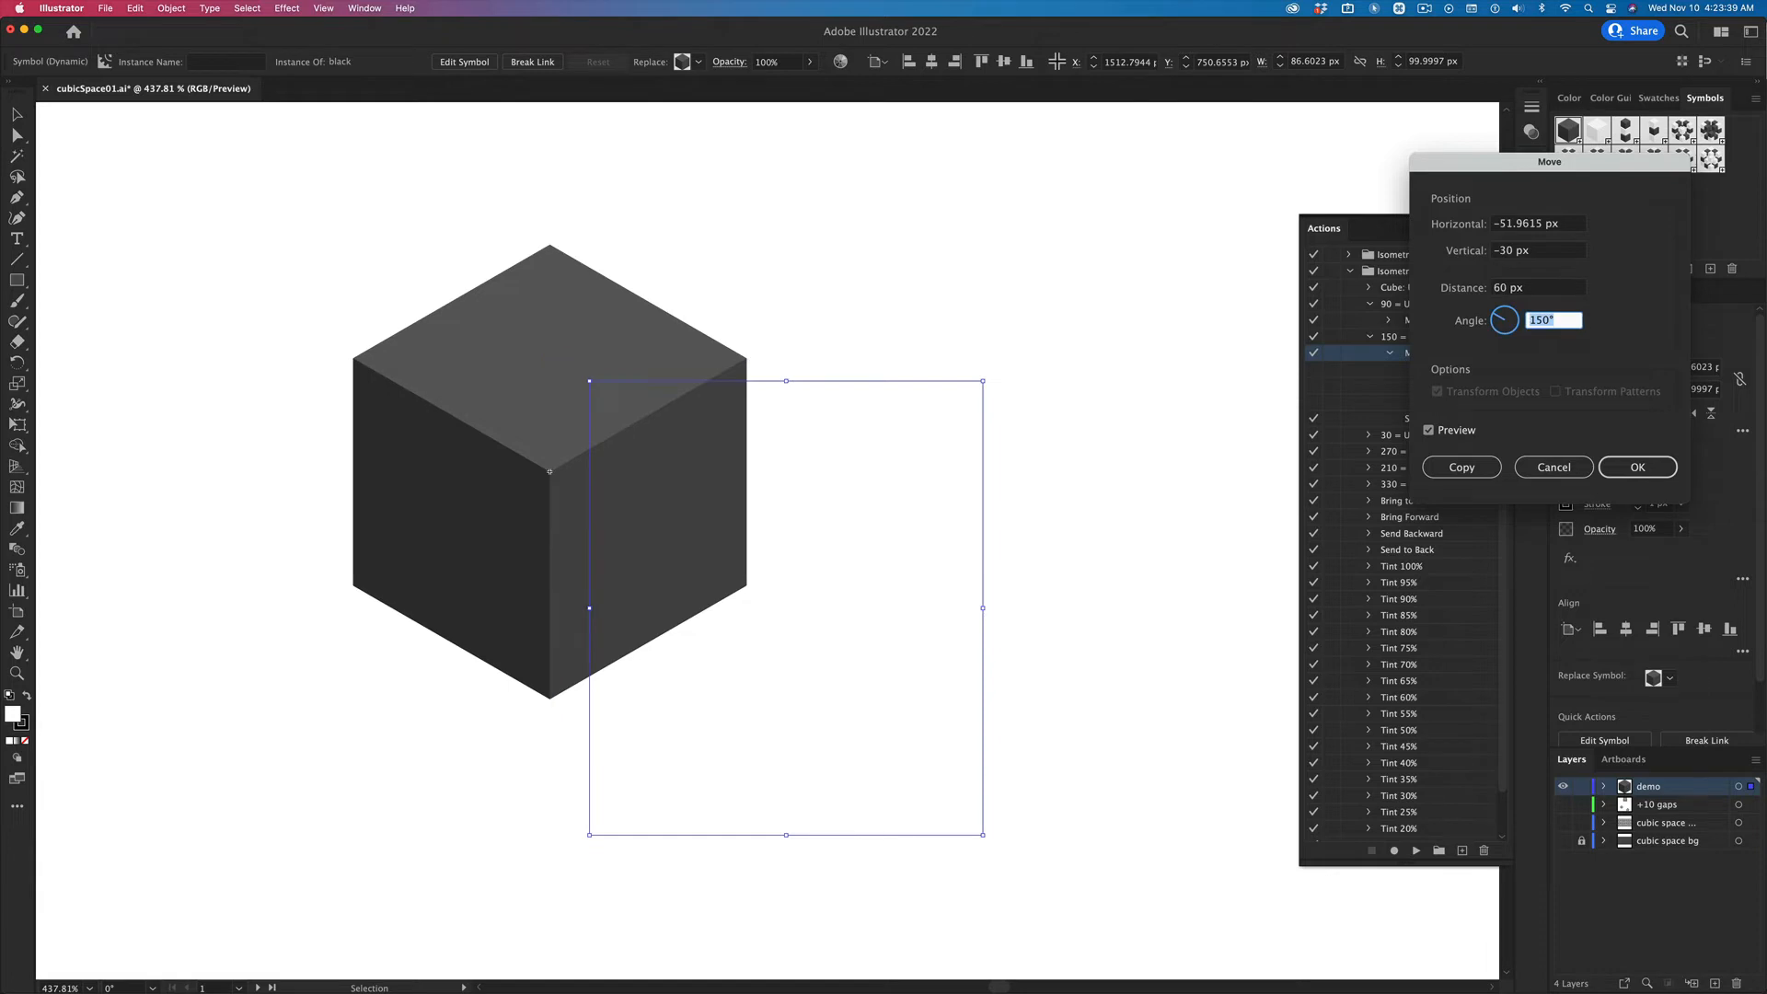
pyautogui.click(1469, 469)
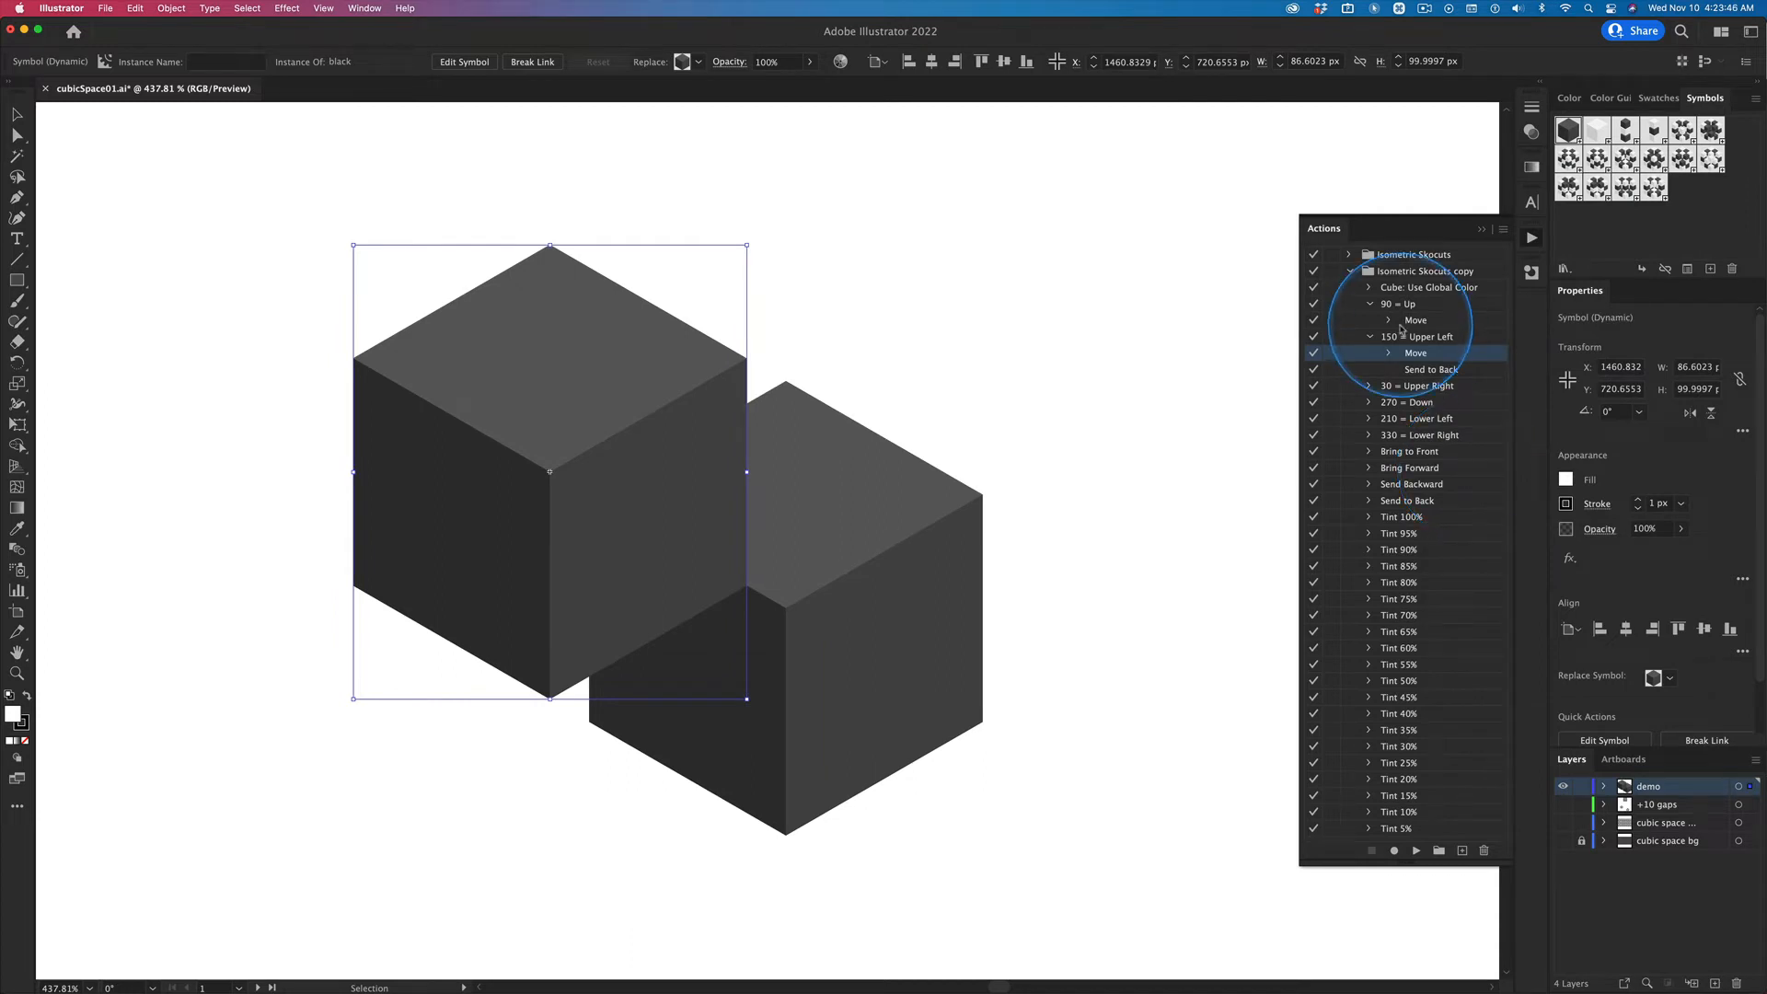
# Step: Play the 150 = Upper Left action's Send to Back on the new cube, and undo both the reordering and the cube copy
pyautogui.click(1448, 370)
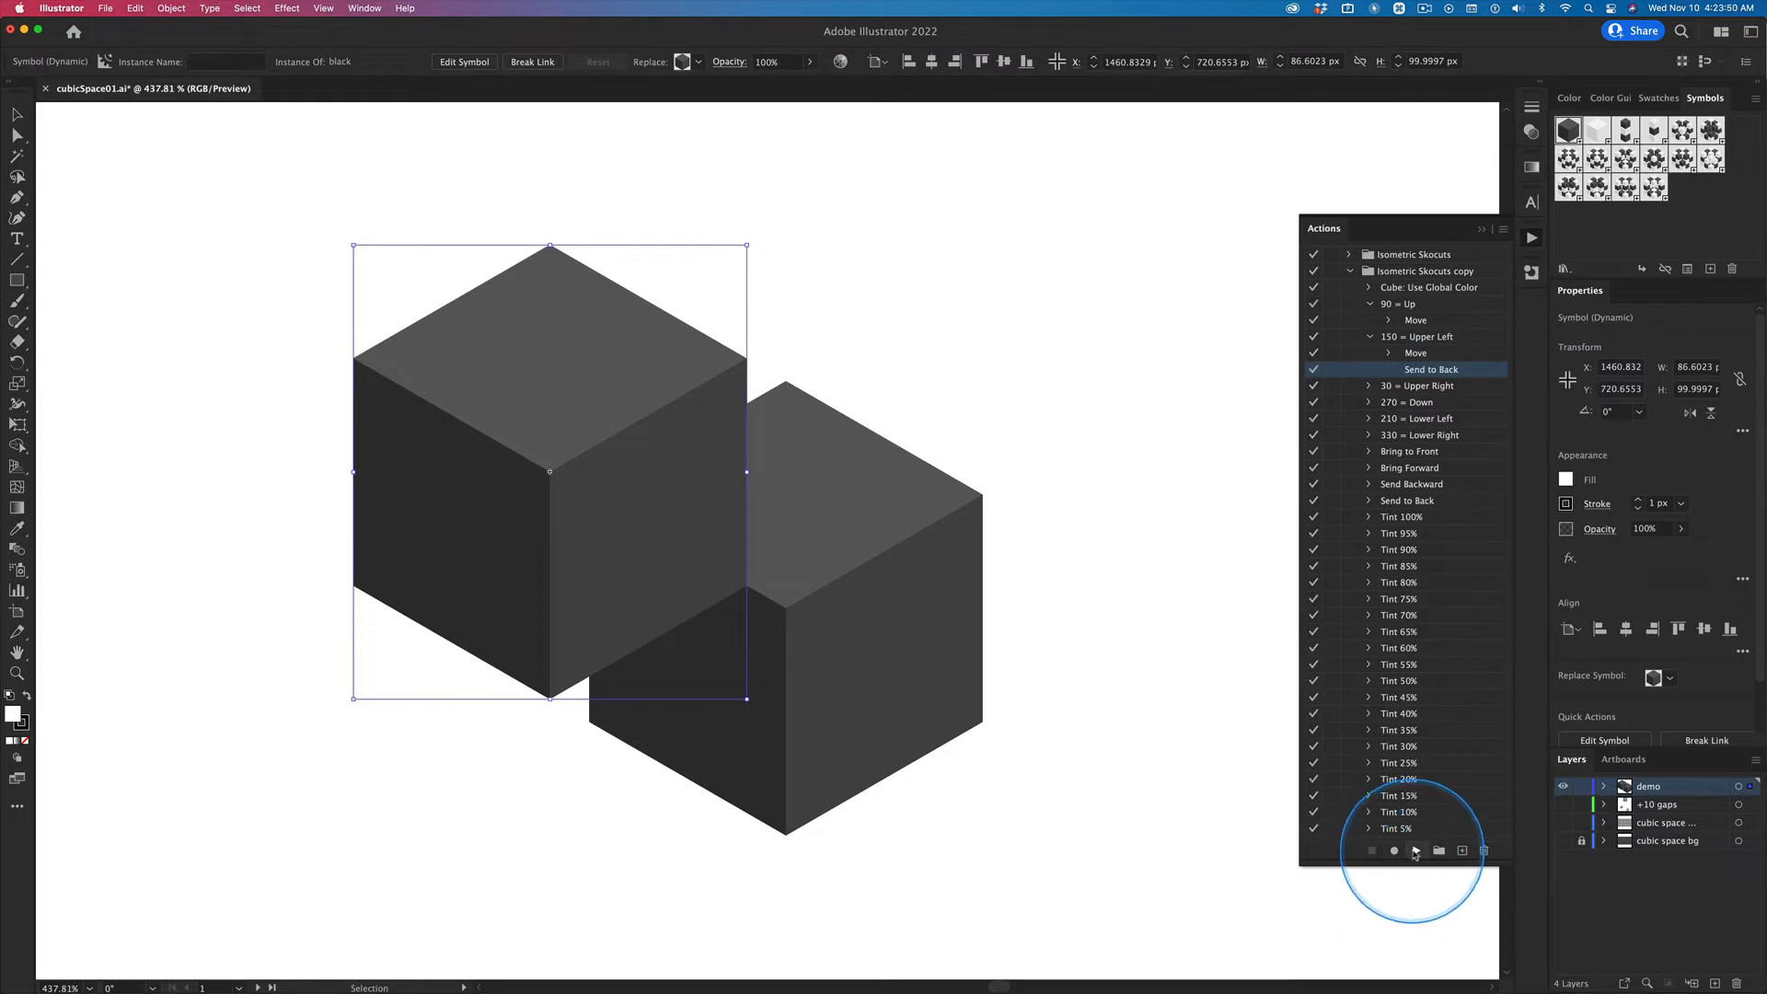
pyautogui.click(1415, 851)
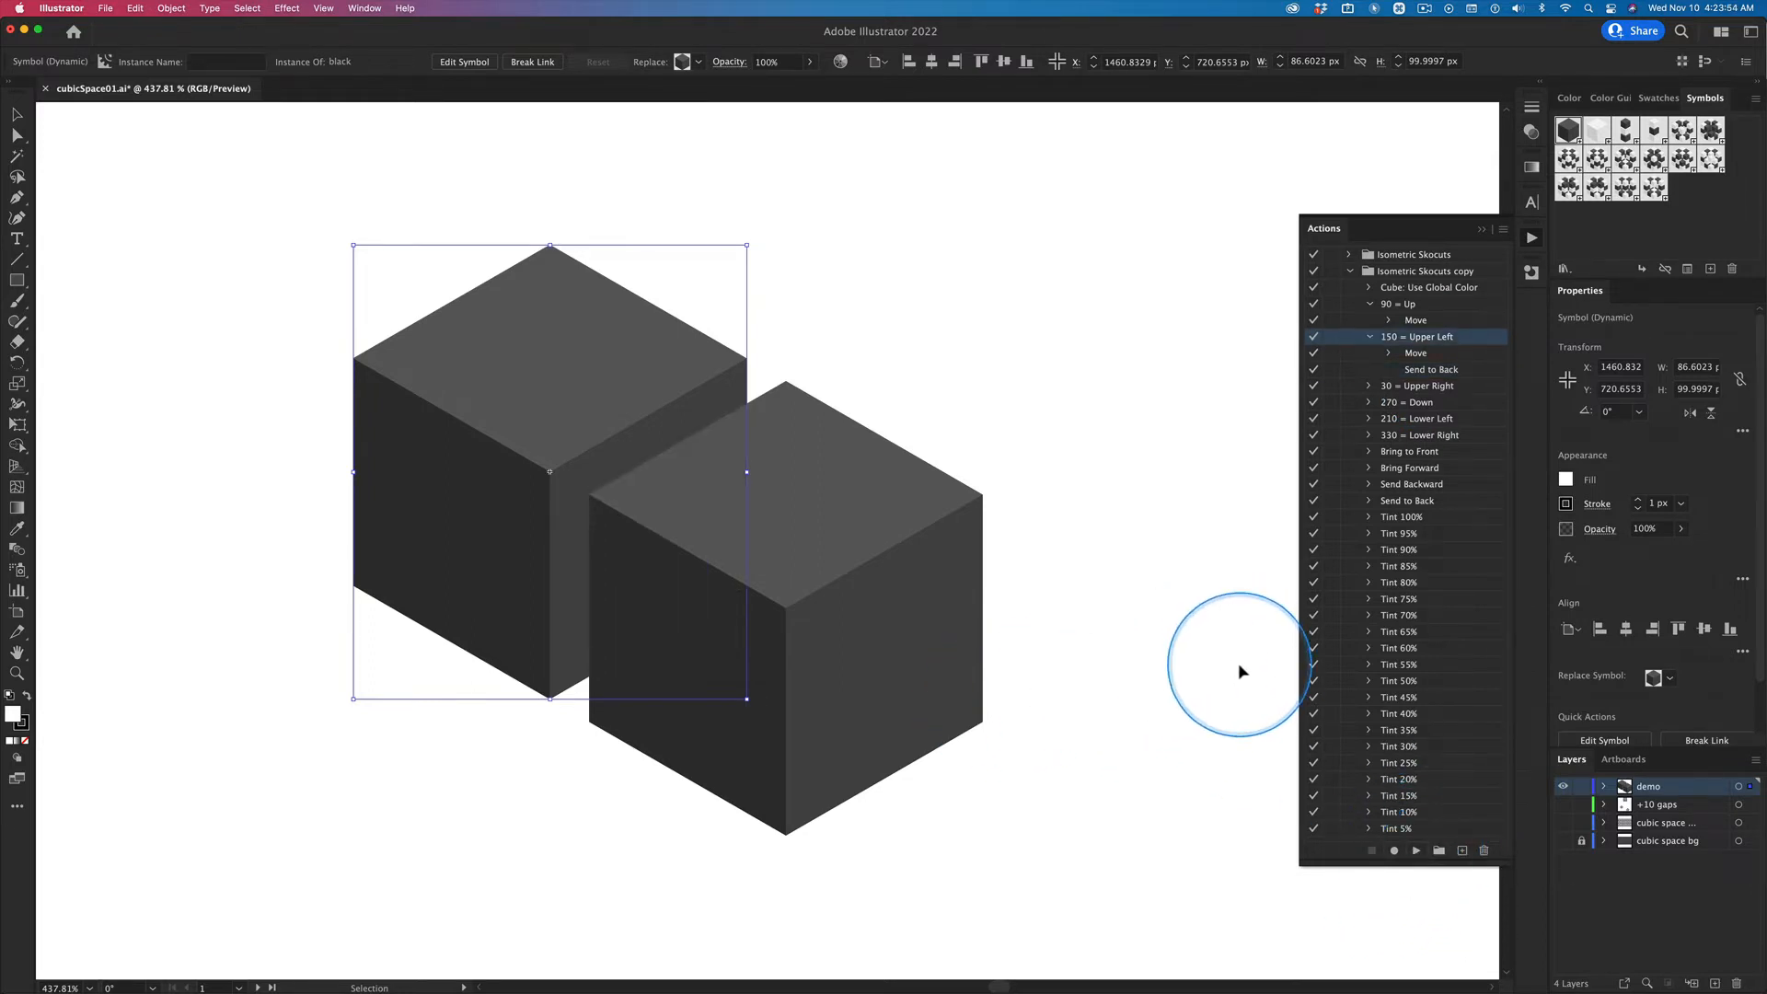
pyautogui.press('super+z')
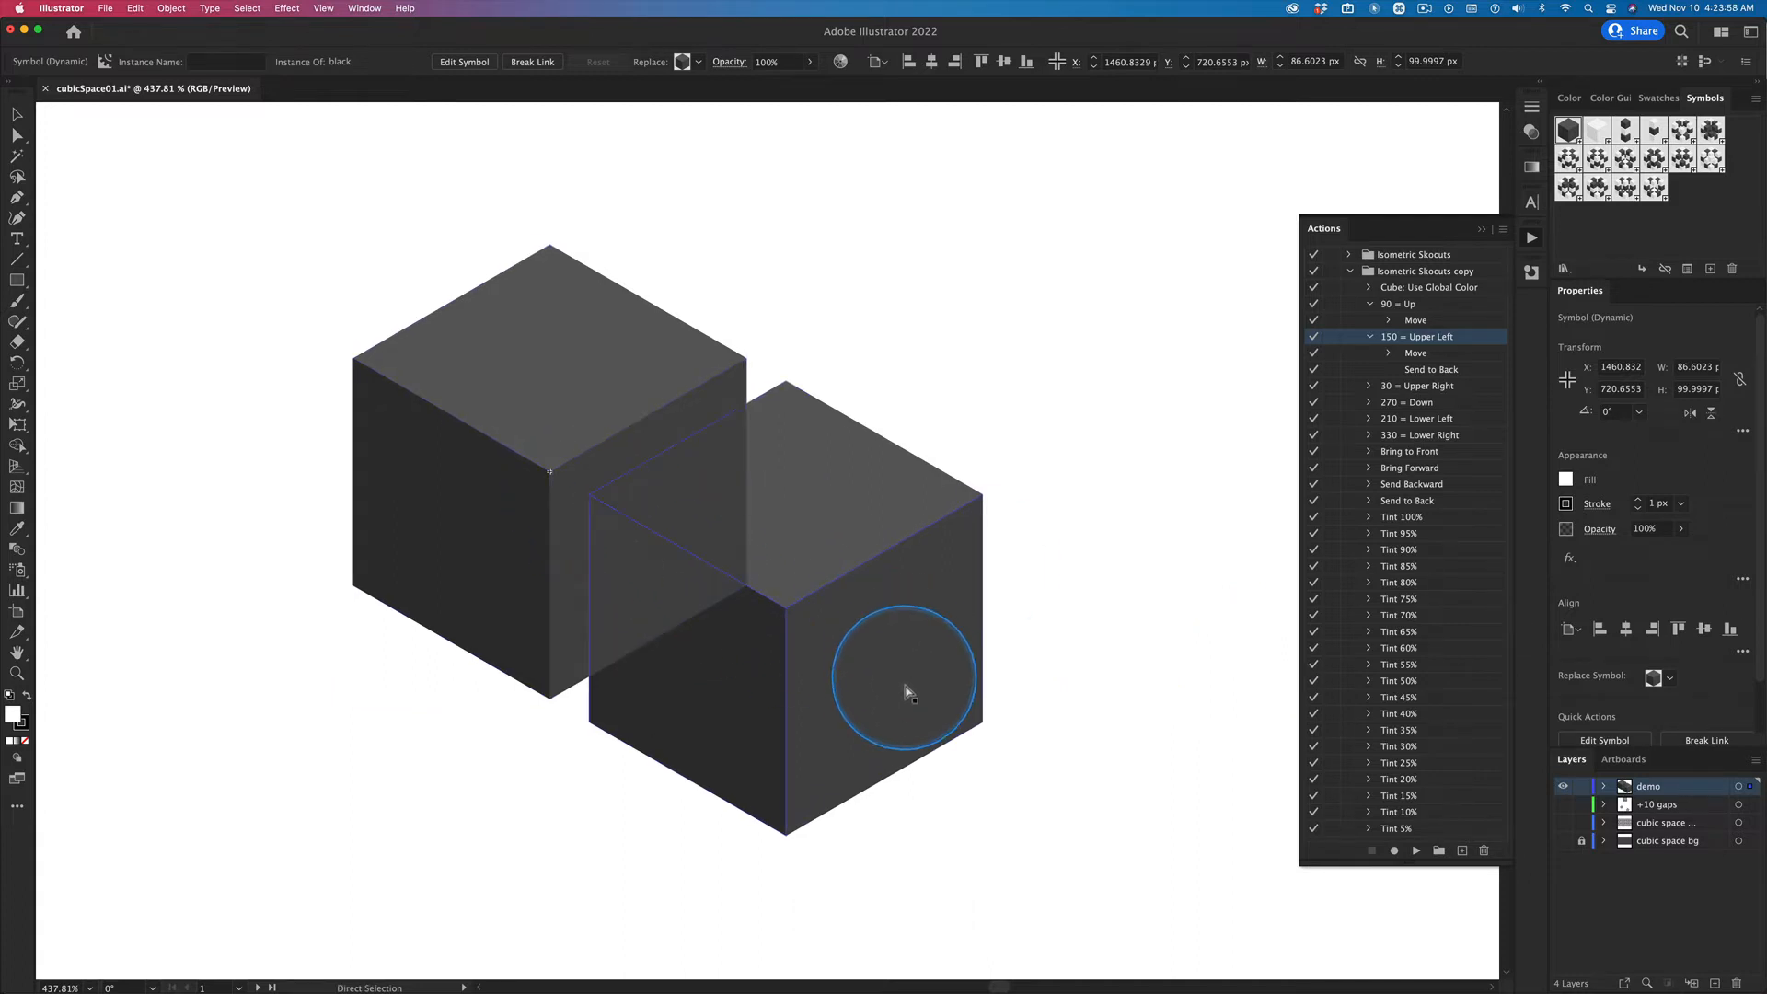
pyautogui.press('v')
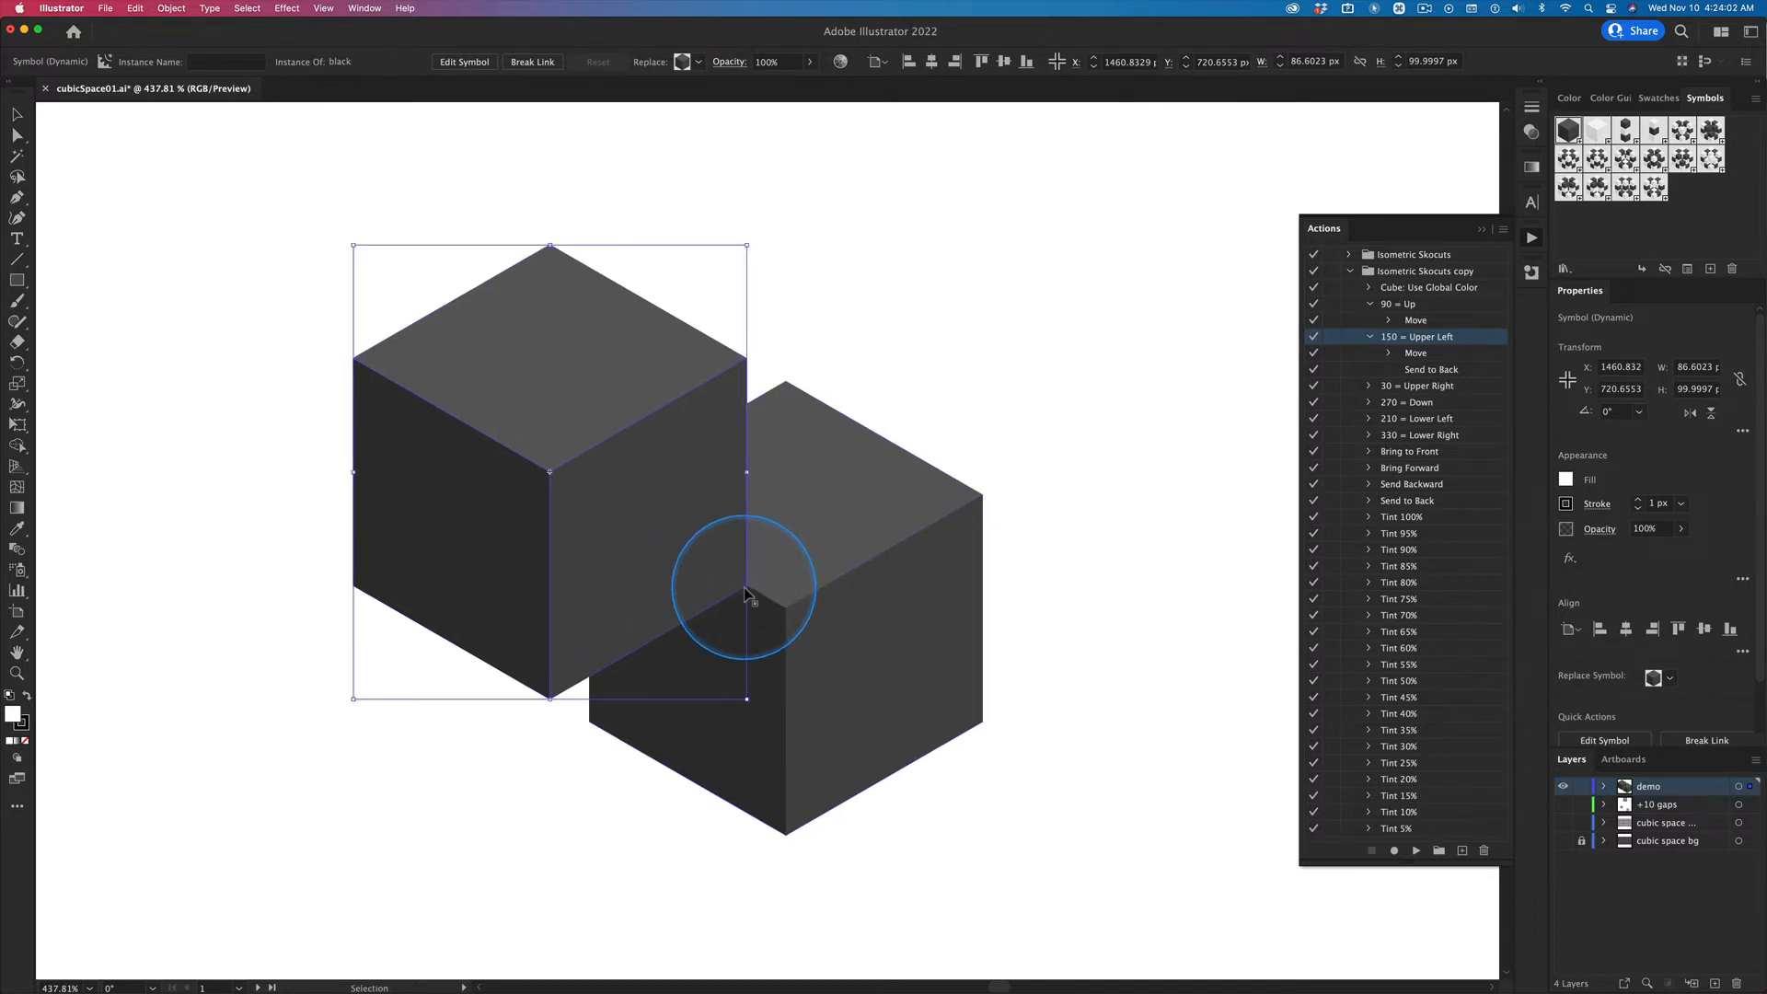
pyautogui.press('super+z')
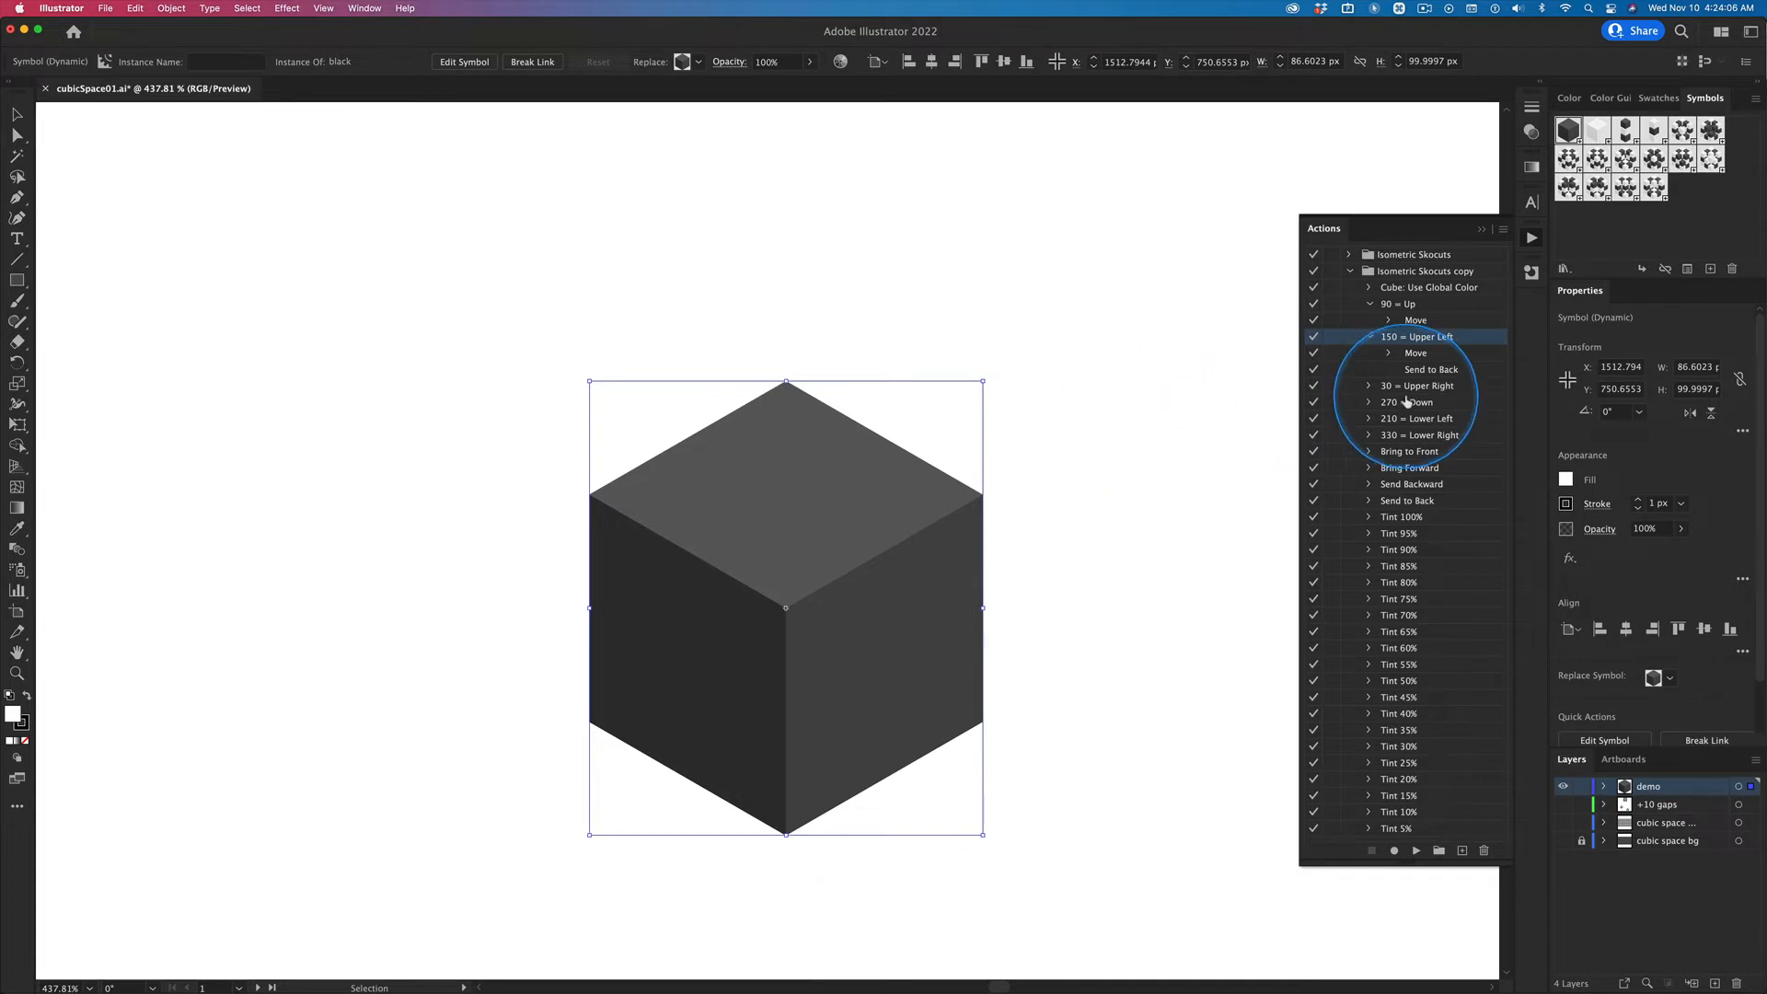
# Step: In the copied set, open the 30 = Upper Right action's Move and set its distance to 60 px
pyautogui.click(1370, 386)
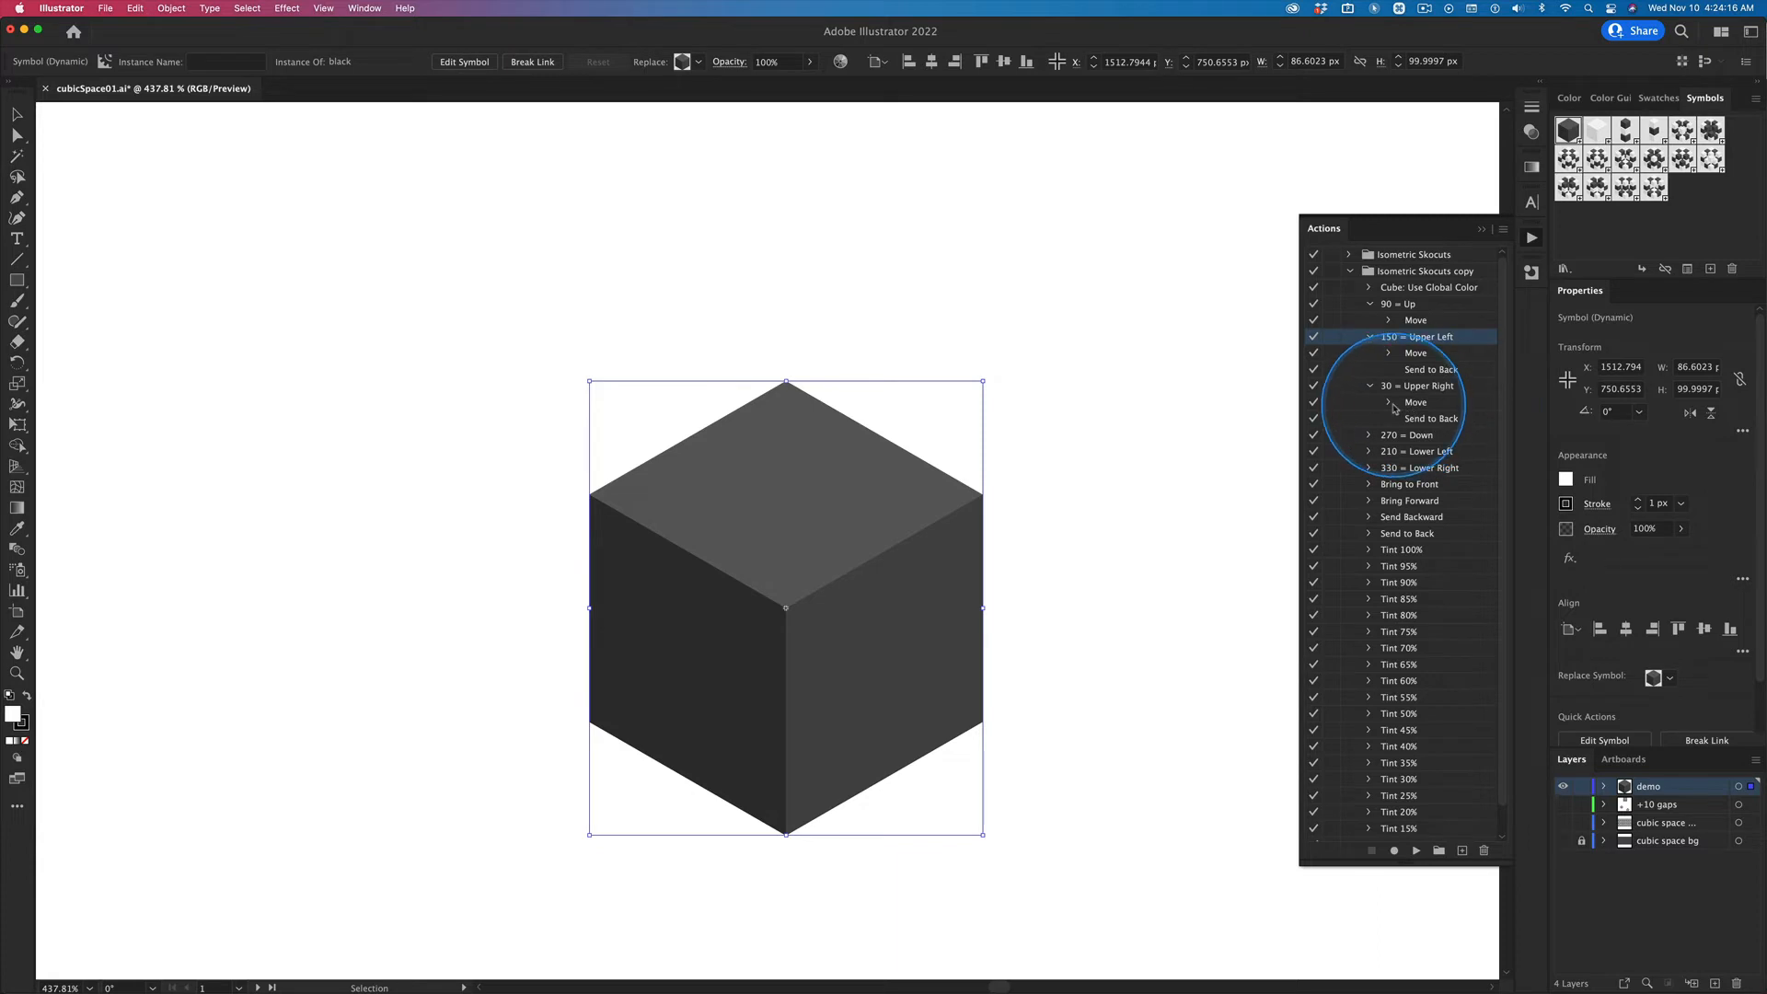
pyautogui.click(1389, 402)
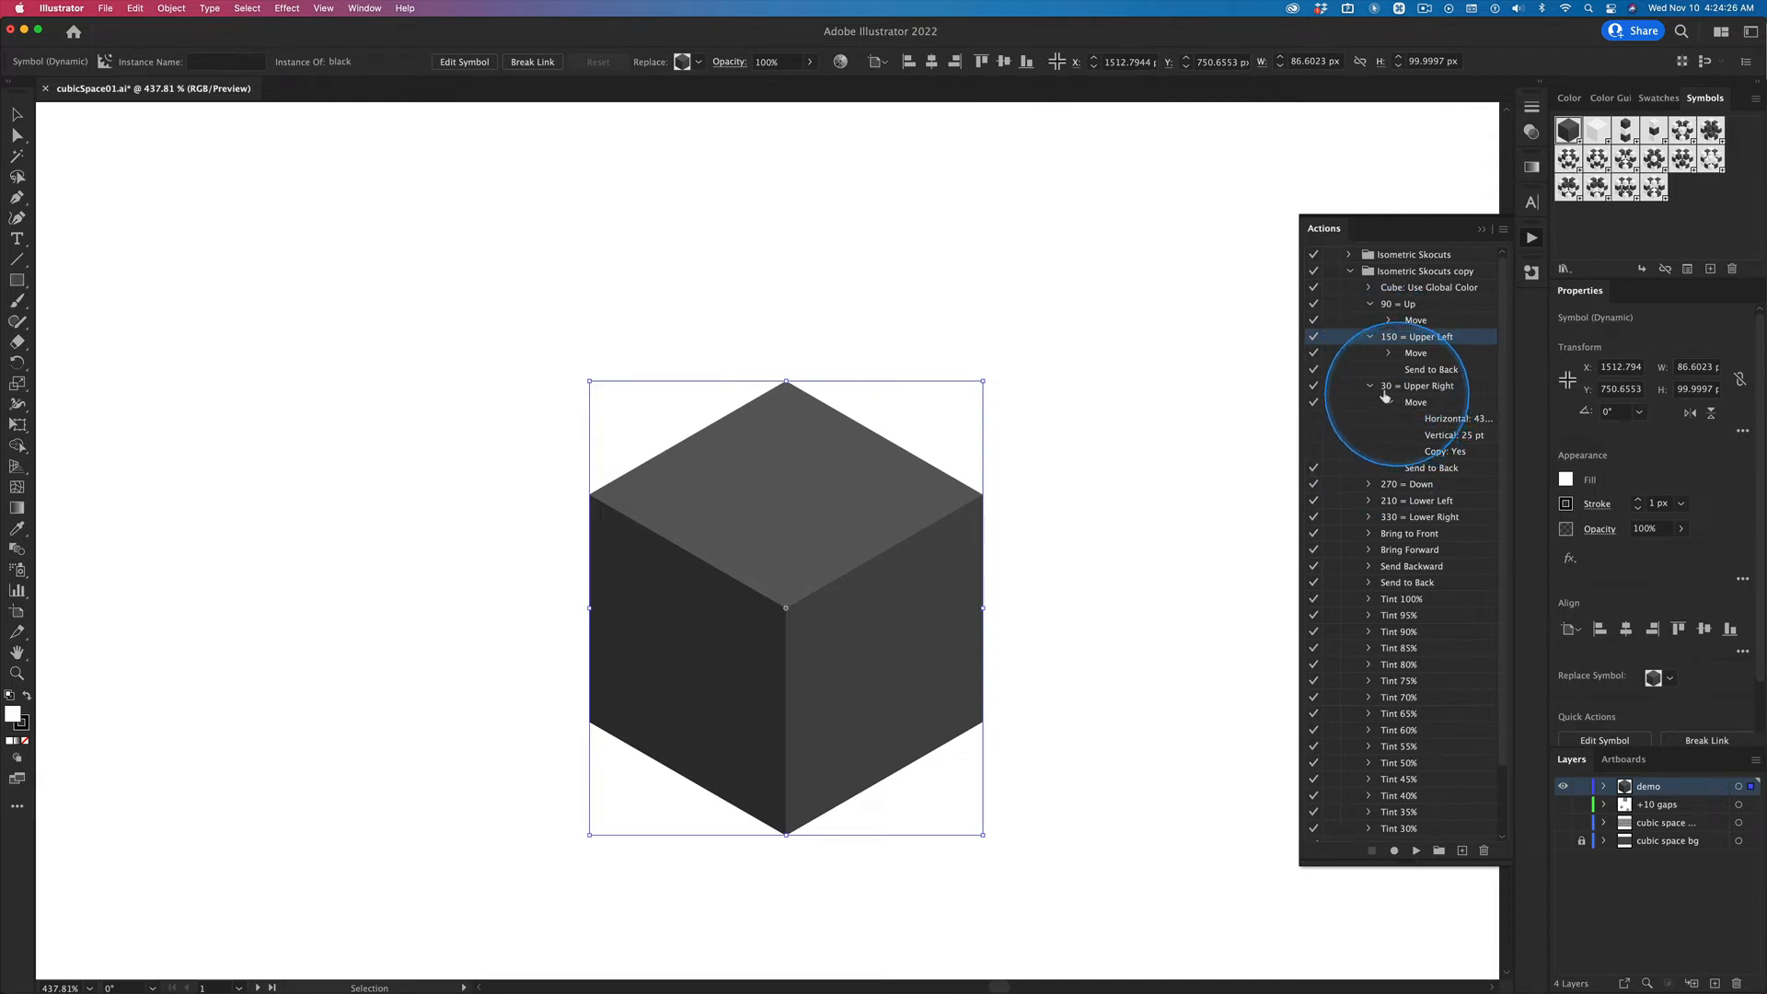
pyautogui.click(1413, 404)
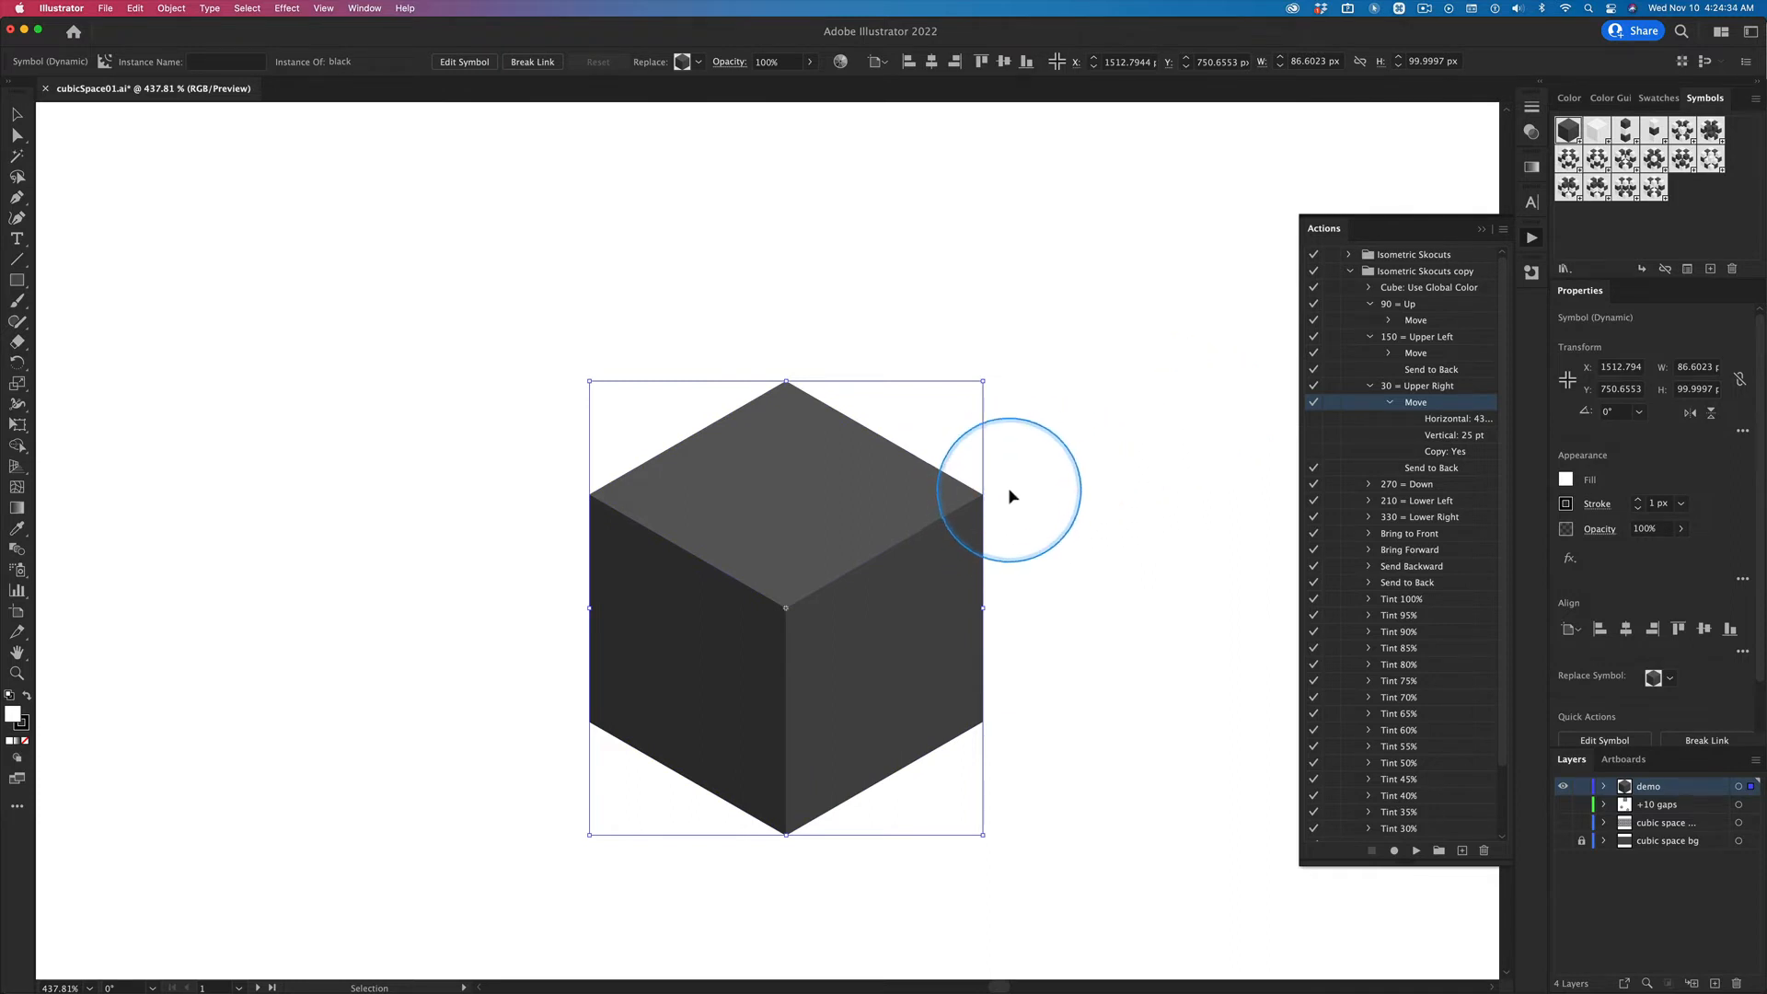
pyautogui.doubleClick(1414, 405)
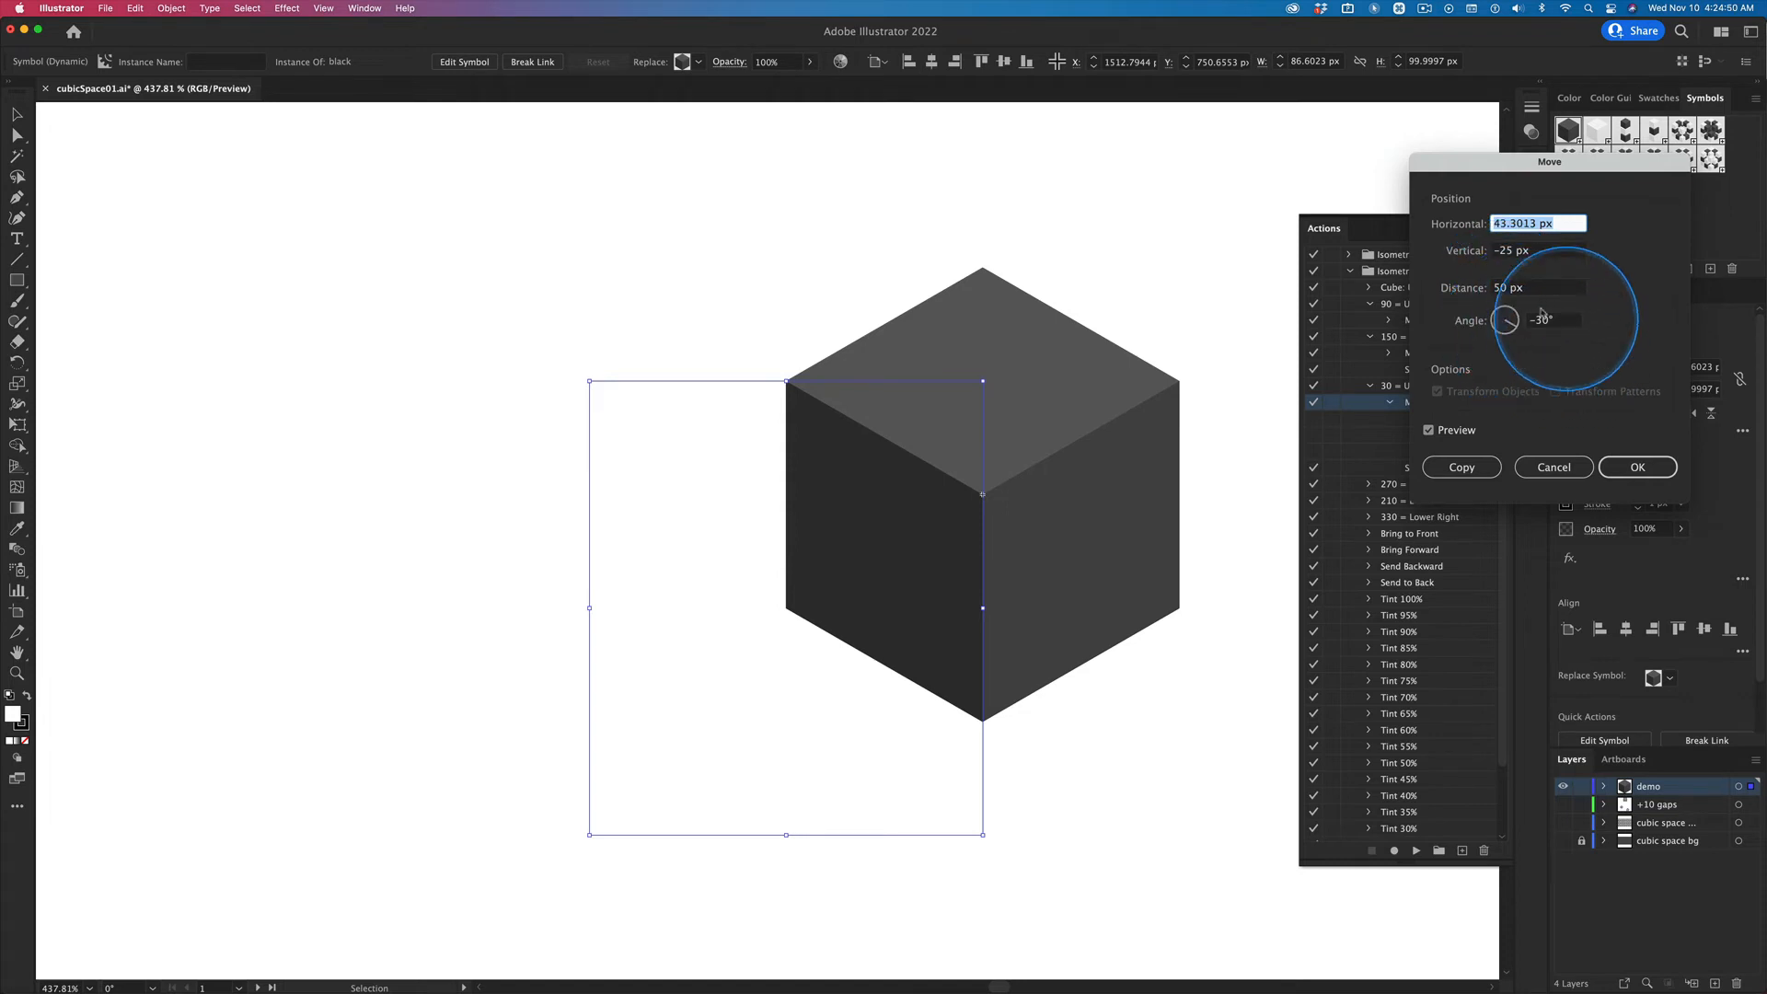
pyautogui.moveTo(1495, 287); pyautogui.dragTo(1509, 287)
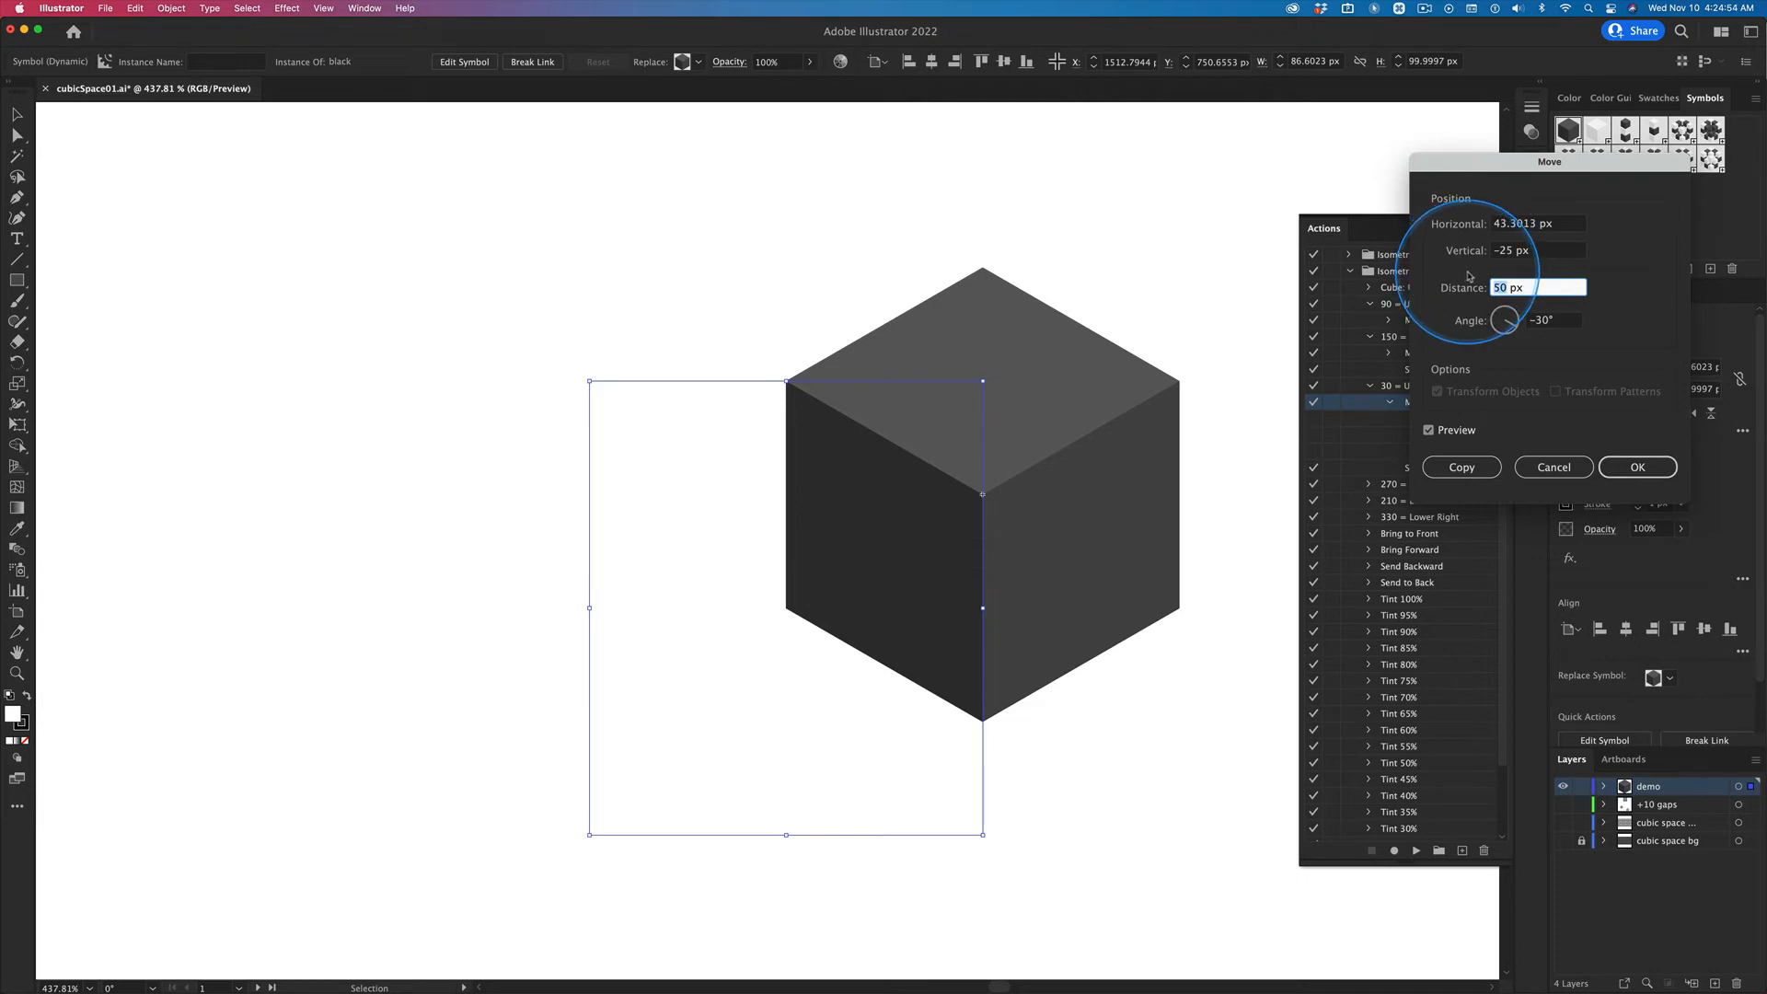
pyautogui.write('60')
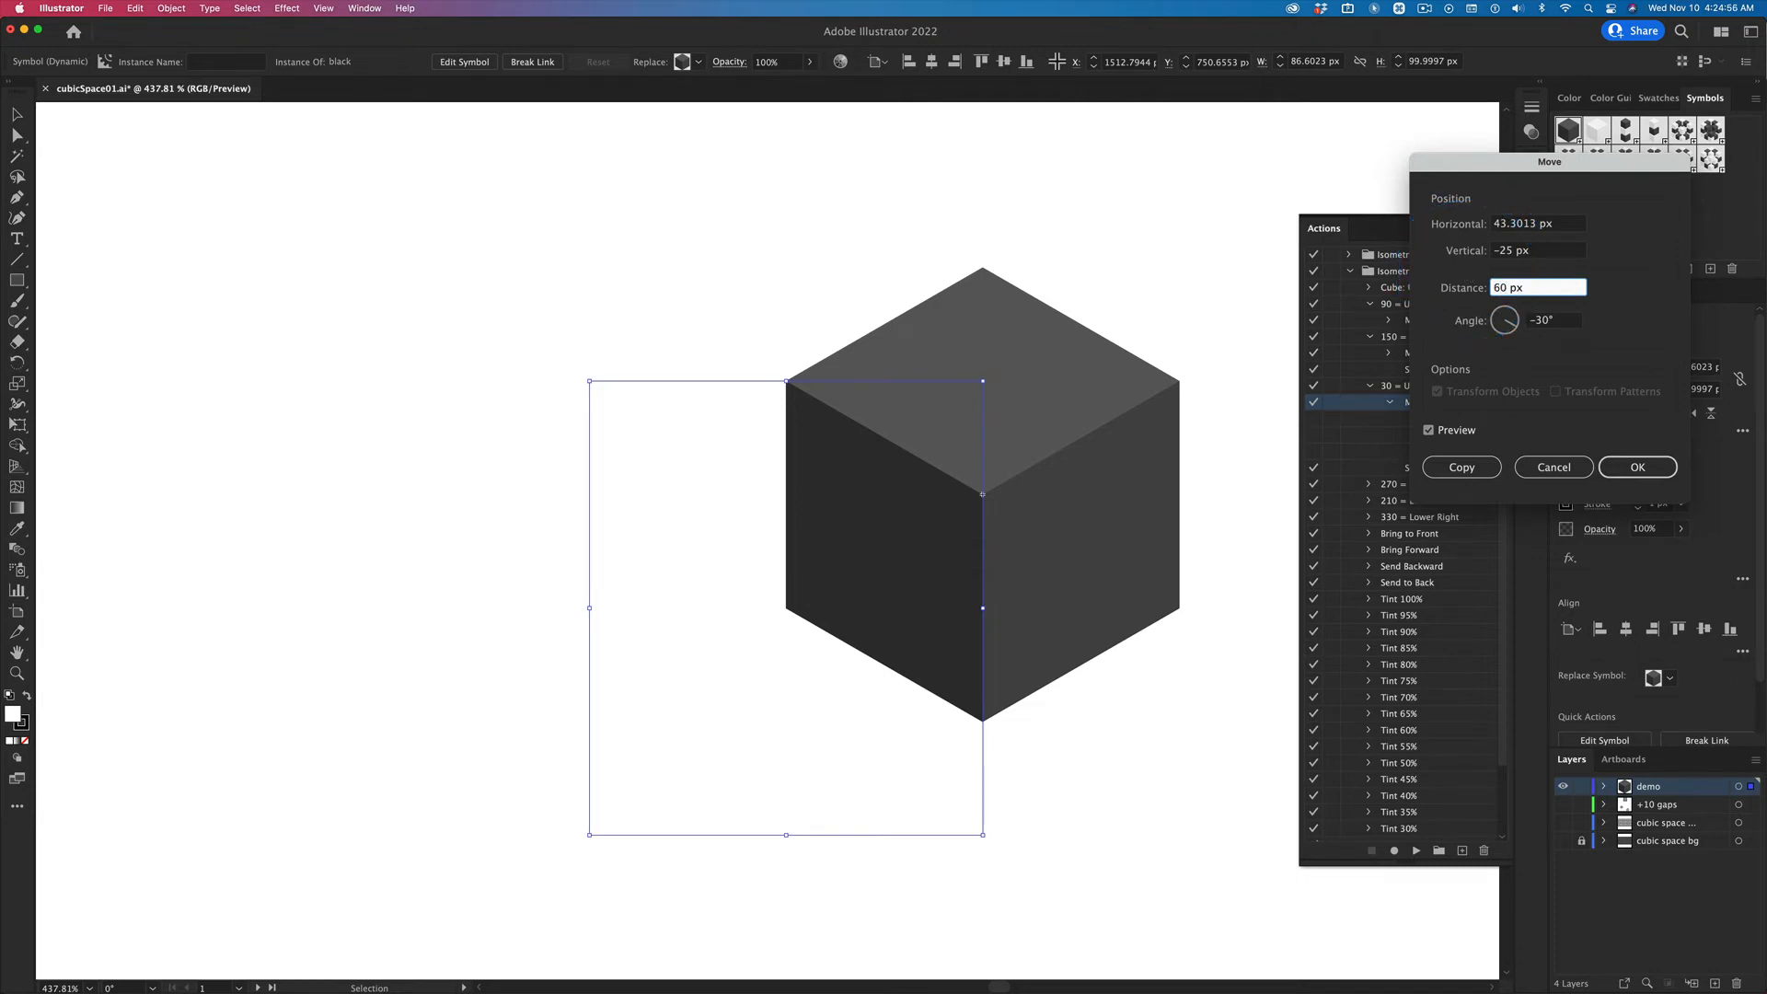
pyautogui.press('Tab')
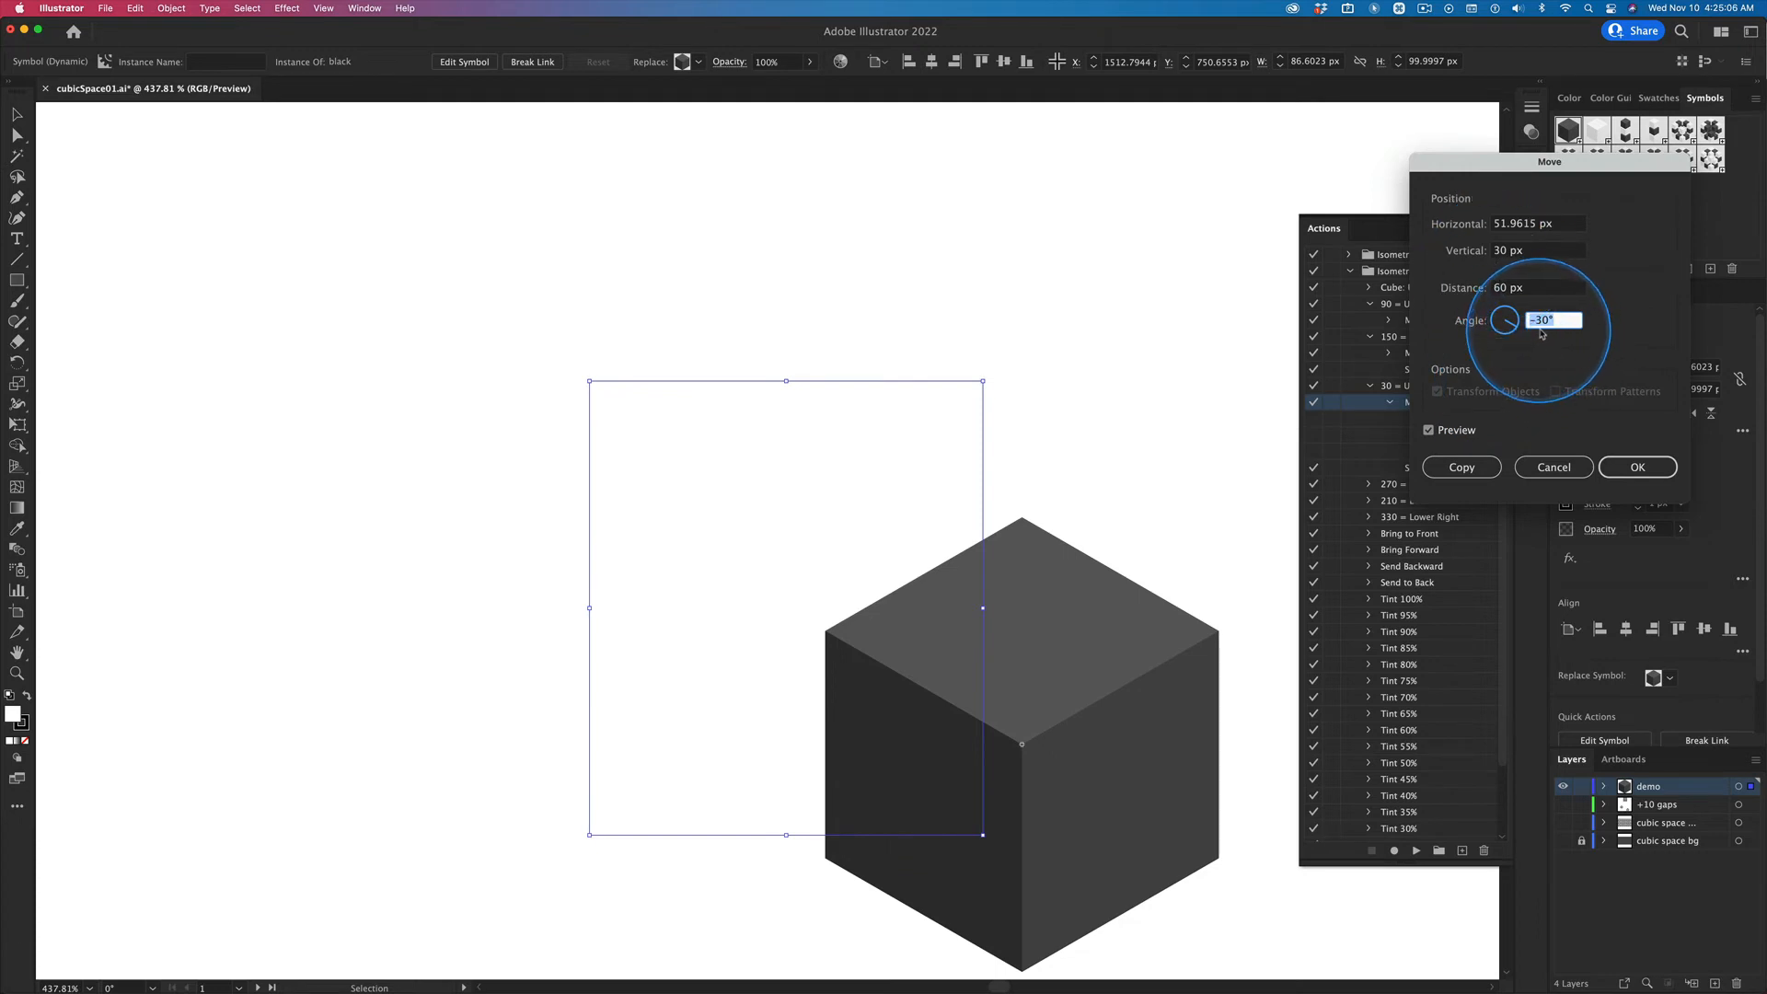
# Step: Set the Move's vertical offset to -30 px as a copy, and play the action's Send to Back on the new cube
pyautogui.click(1527, 252)
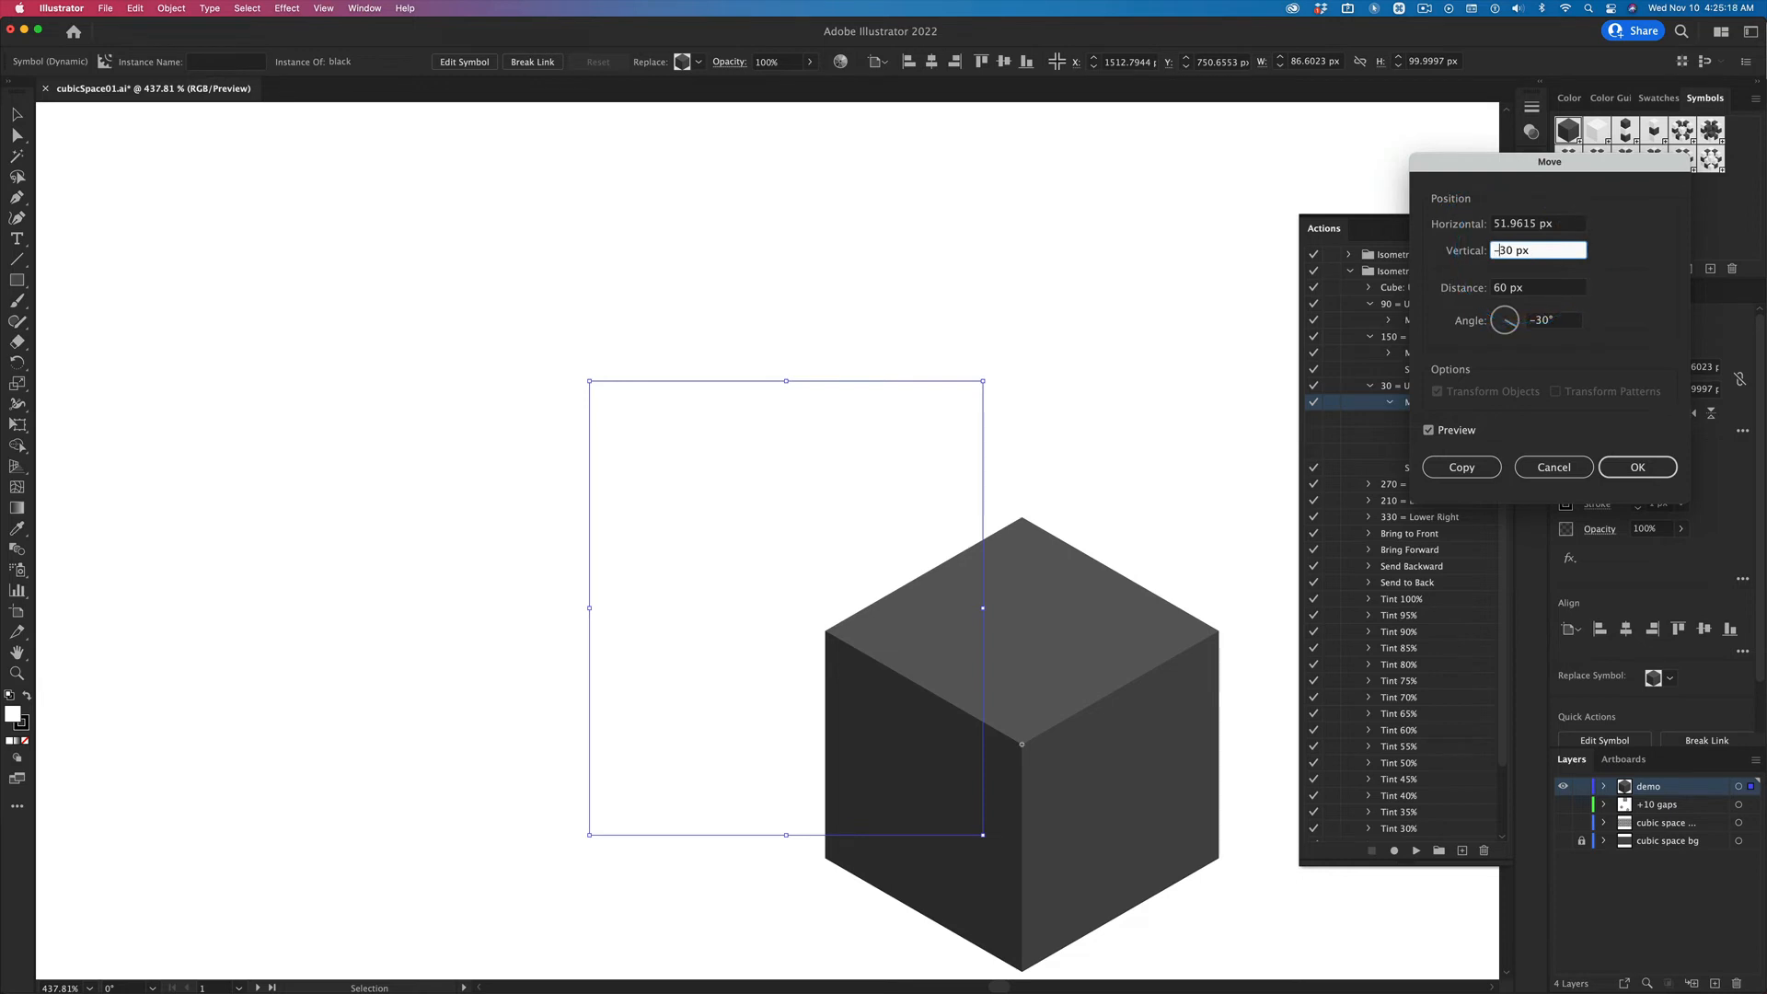
pyautogui.write('-')
pyautogui.press('Tab')
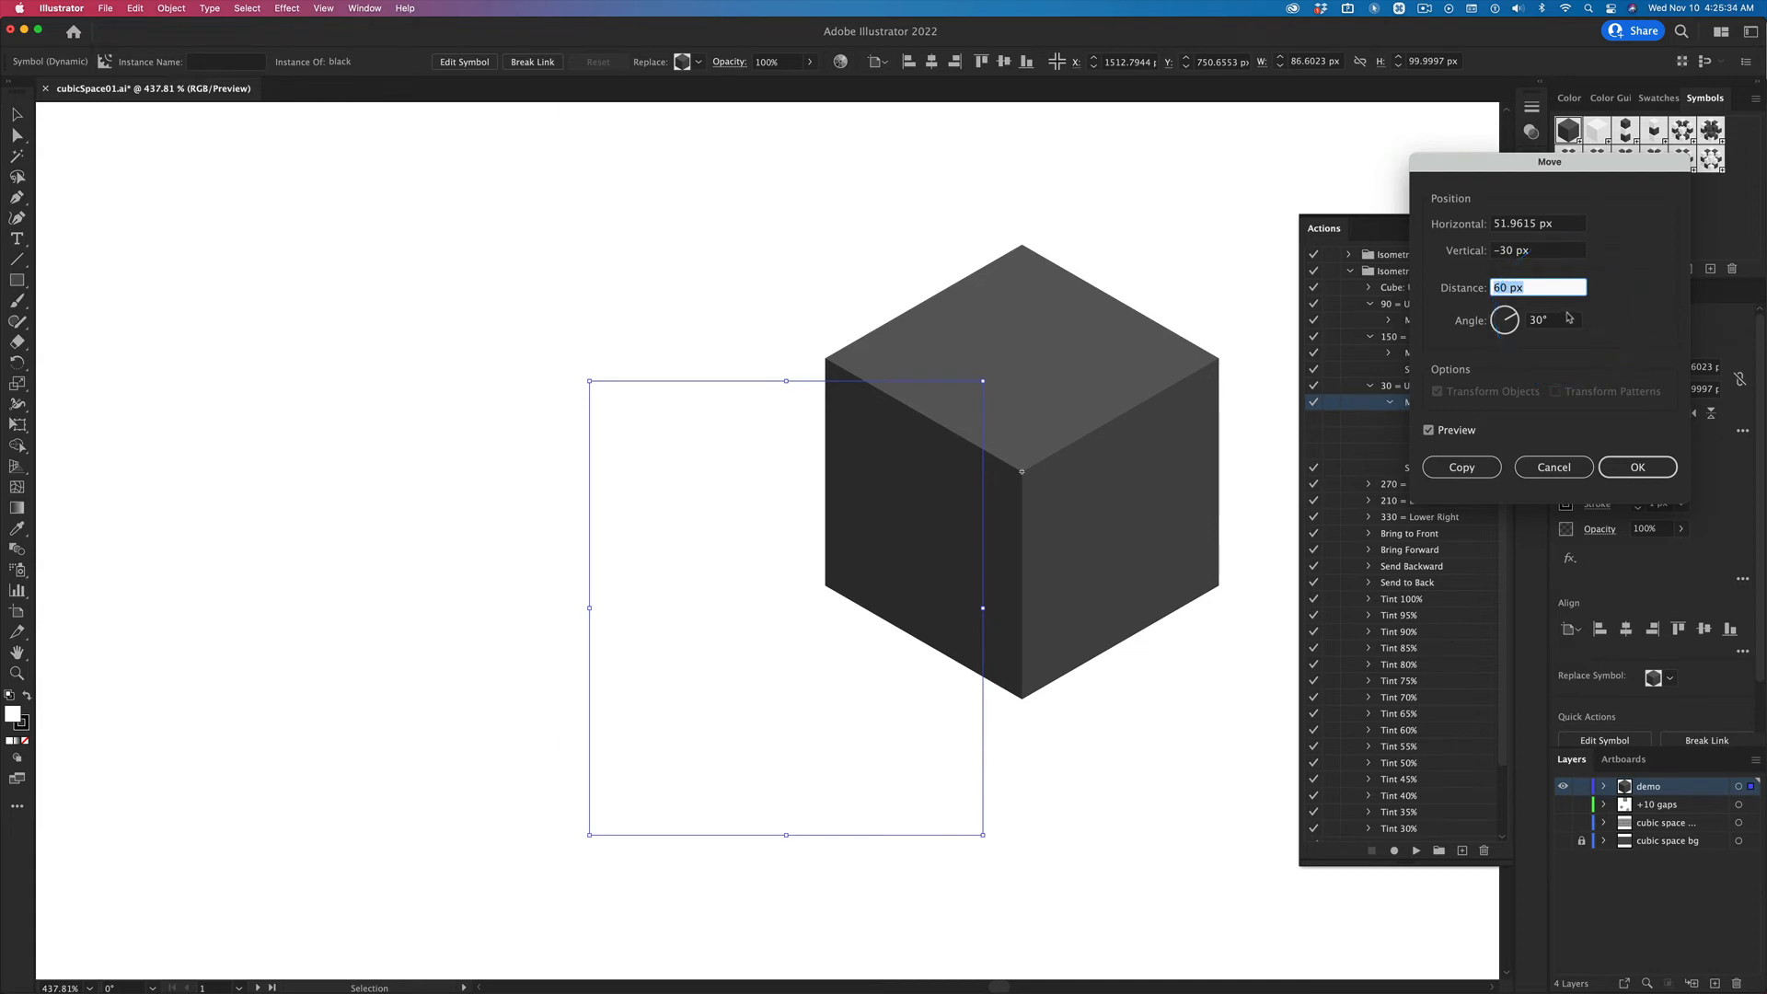
pyautogui.click(1464, 467)
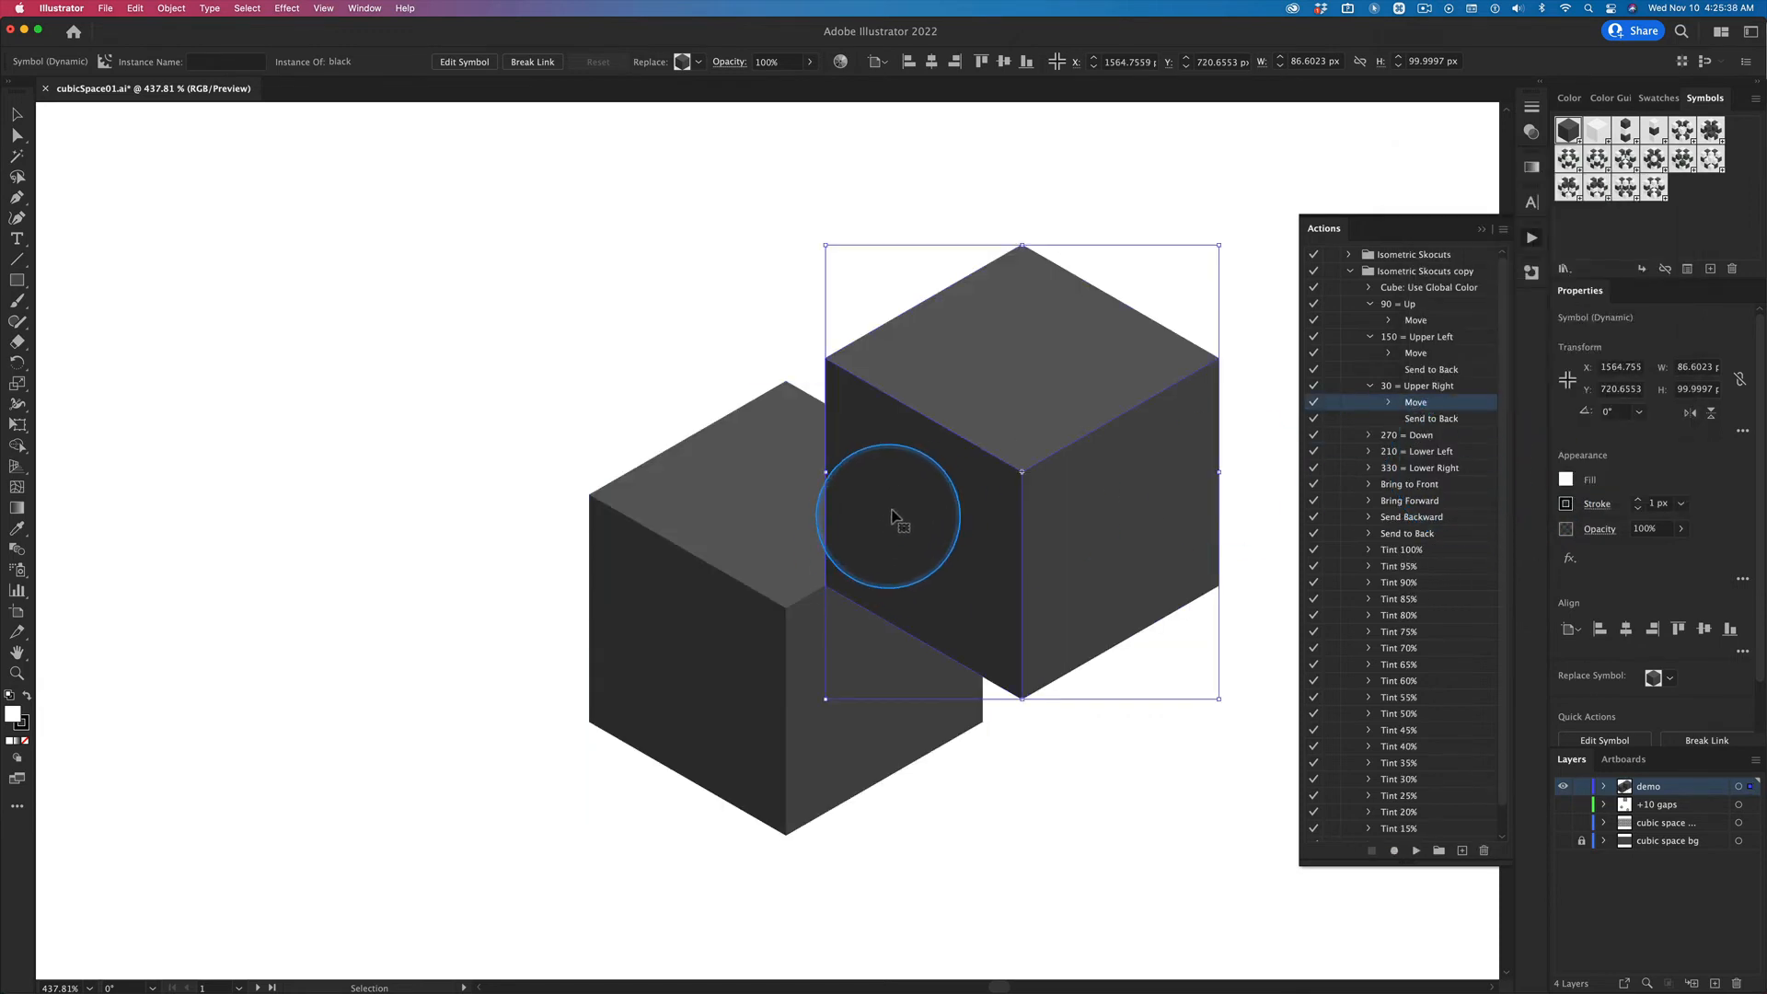
pyautogui.click(1431, 419)
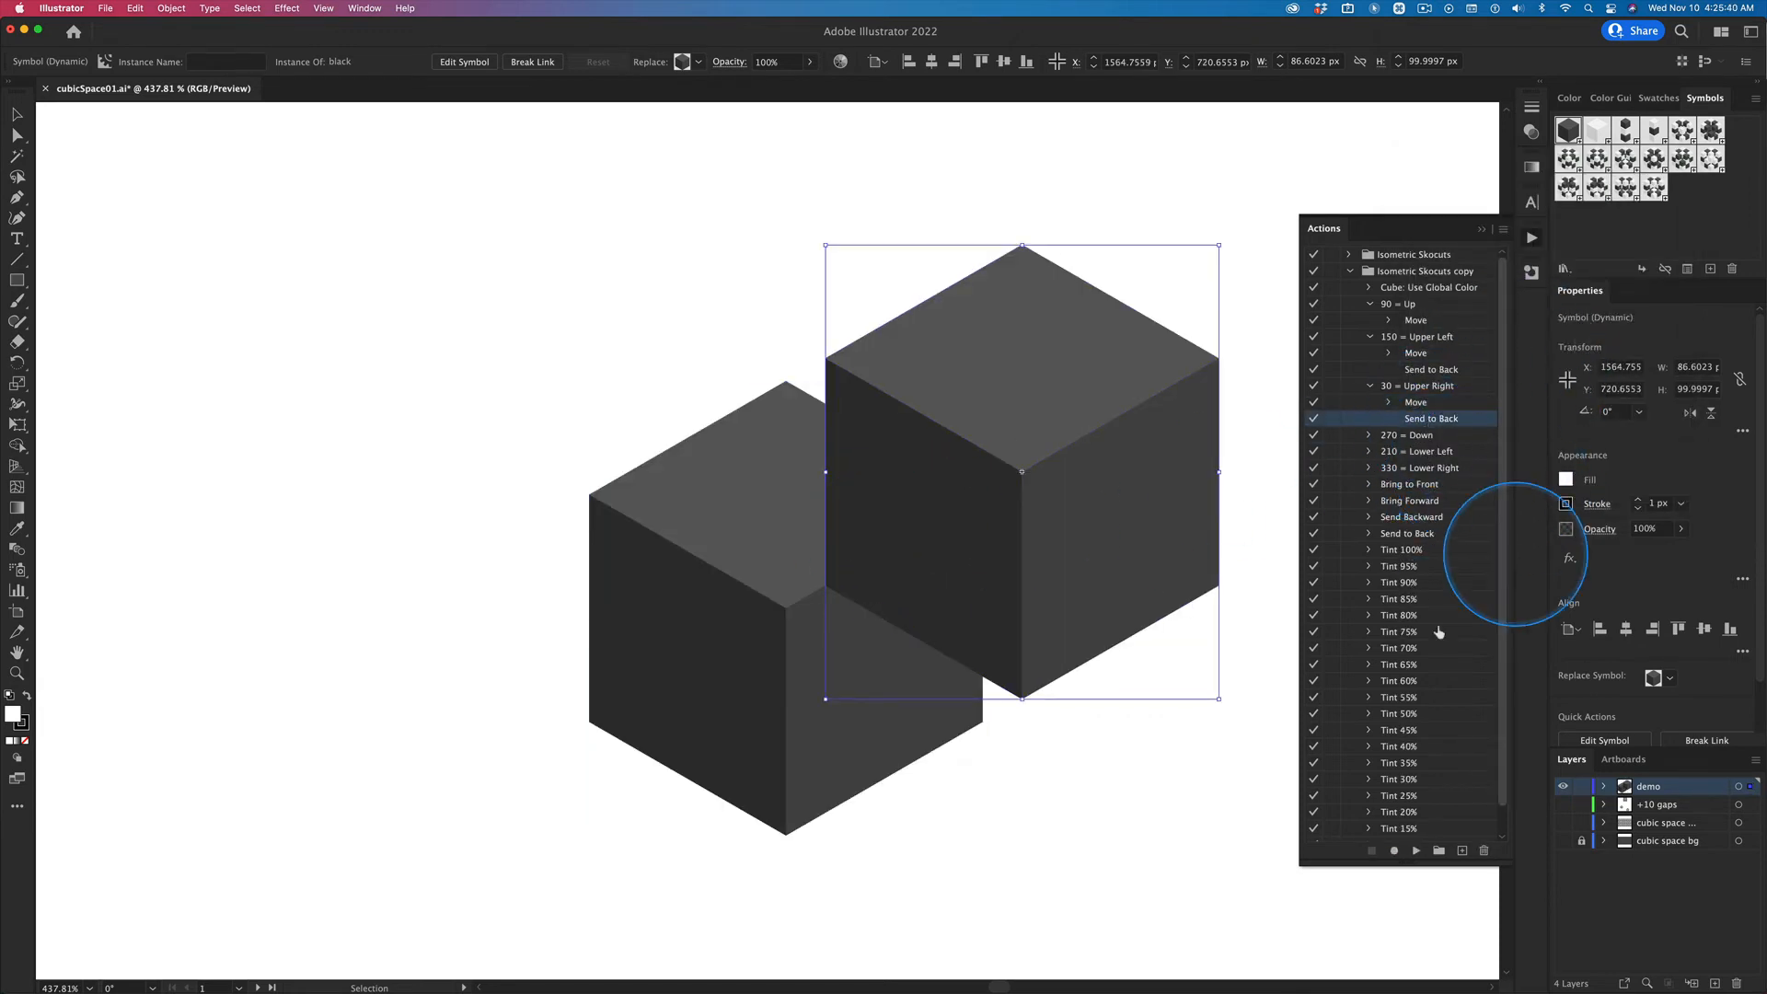
pyautogui.click(1414, 851)
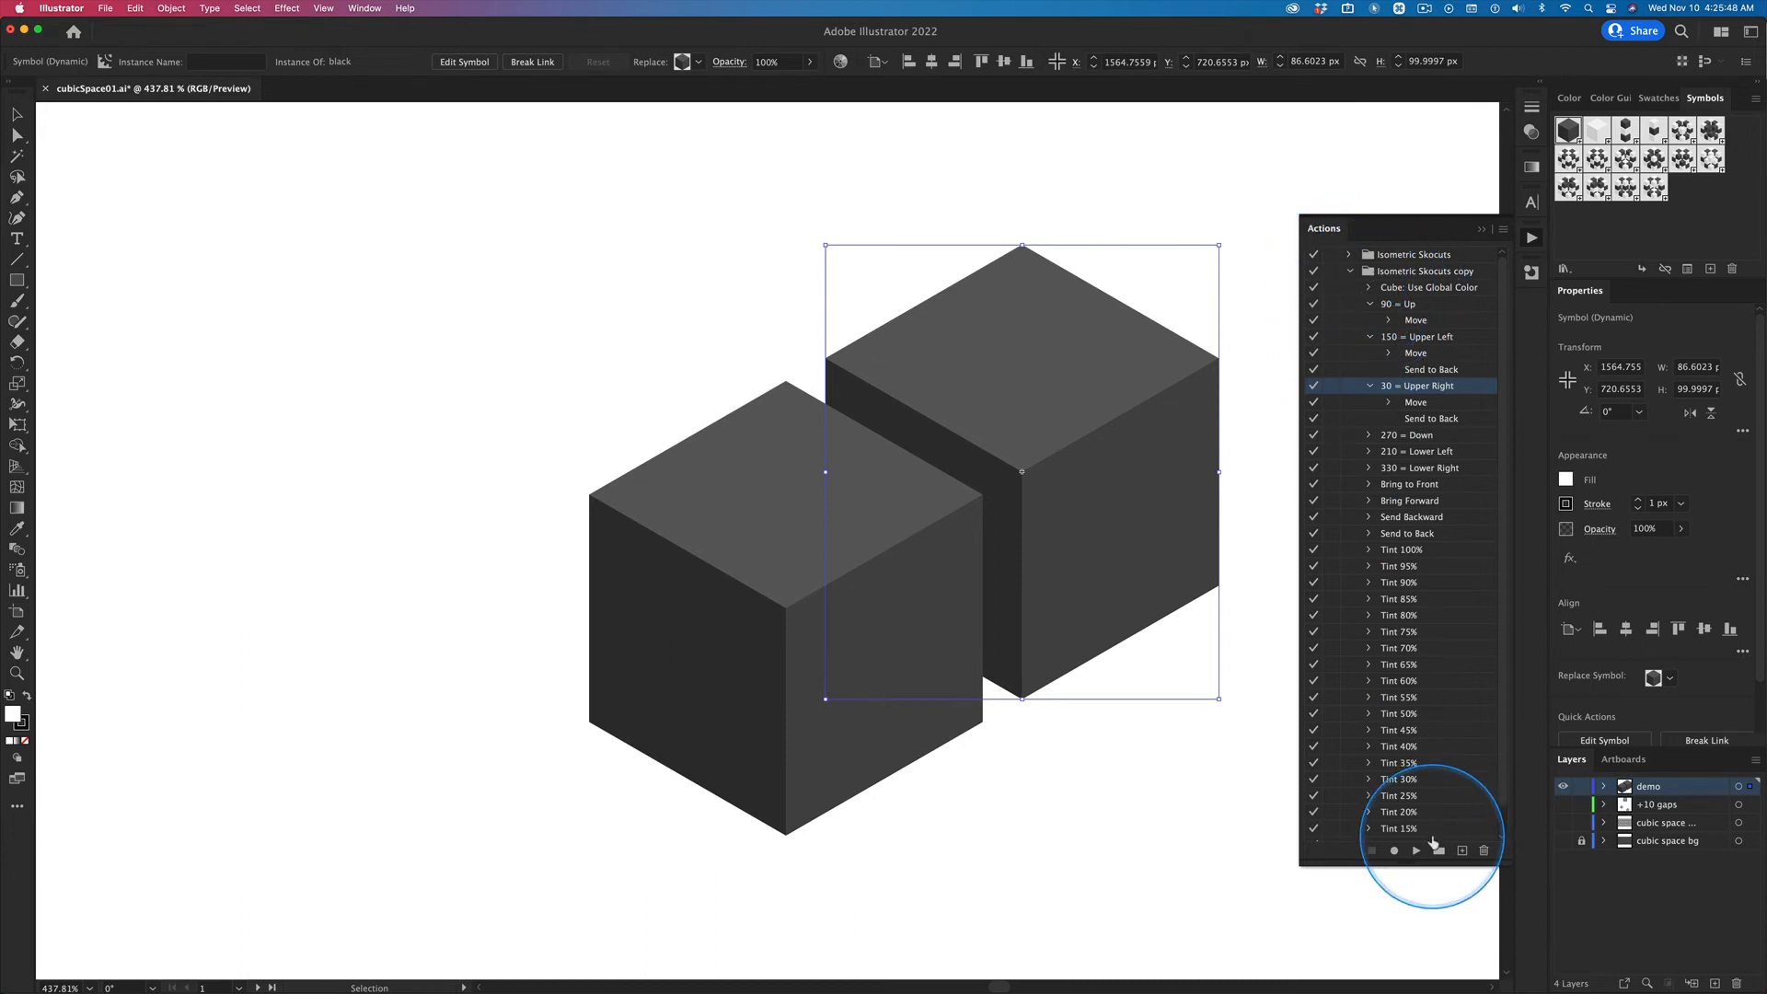
# Step: Collapse the Isometric Skocuts copy set and place it above the original Isometric Skocuts set
pyautogui.click(1349, 272)
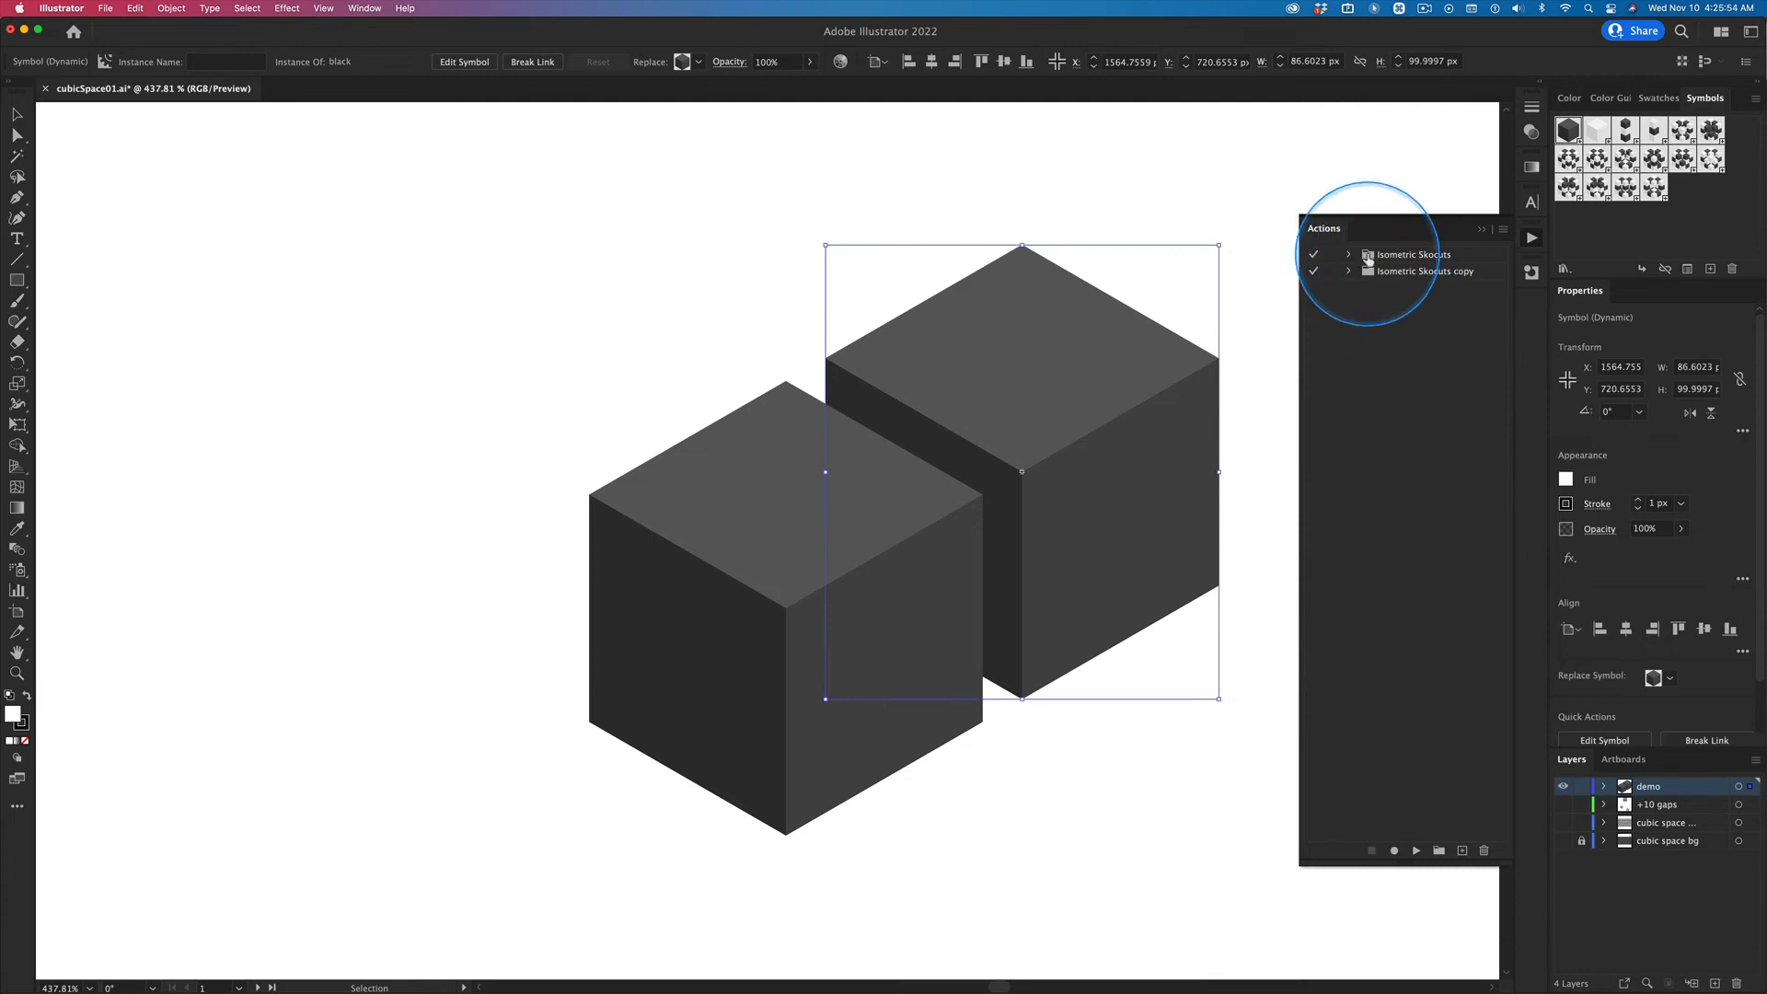
pyautogui.moveTo(1369, 259); pyautogui.dragTo(1365, 292)
pyautogui.click(1371, 257)
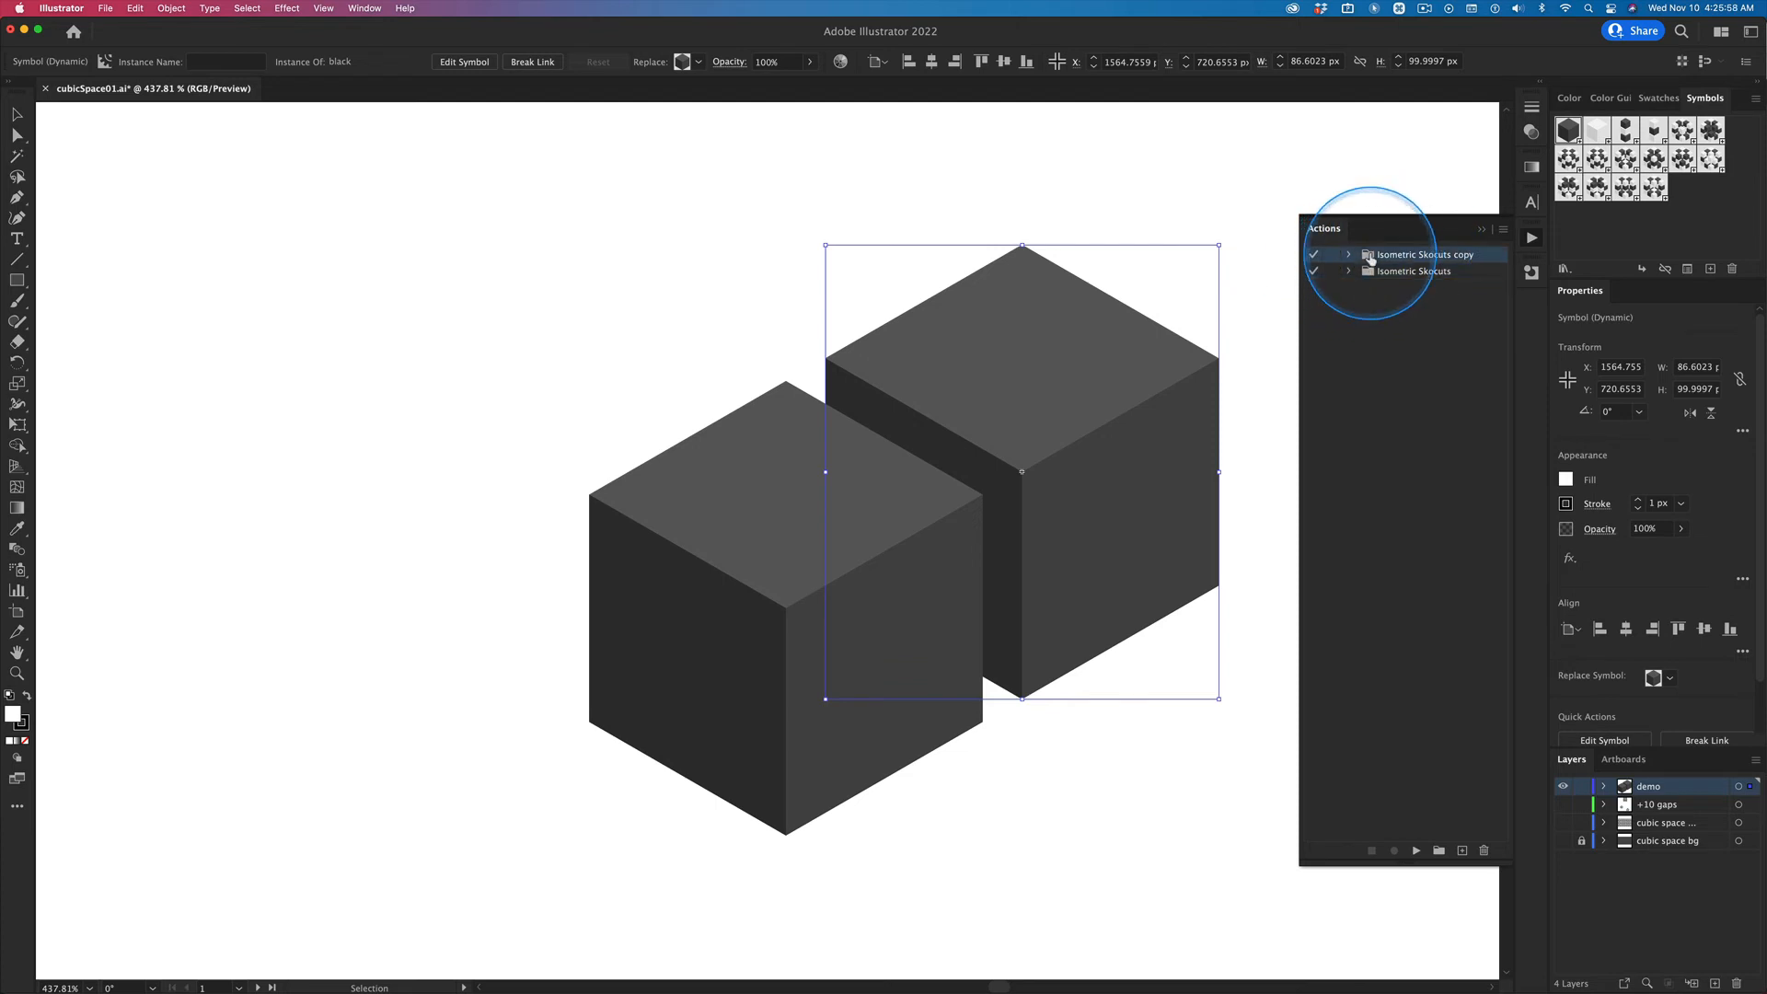
pyautogui.click(1388, 393)
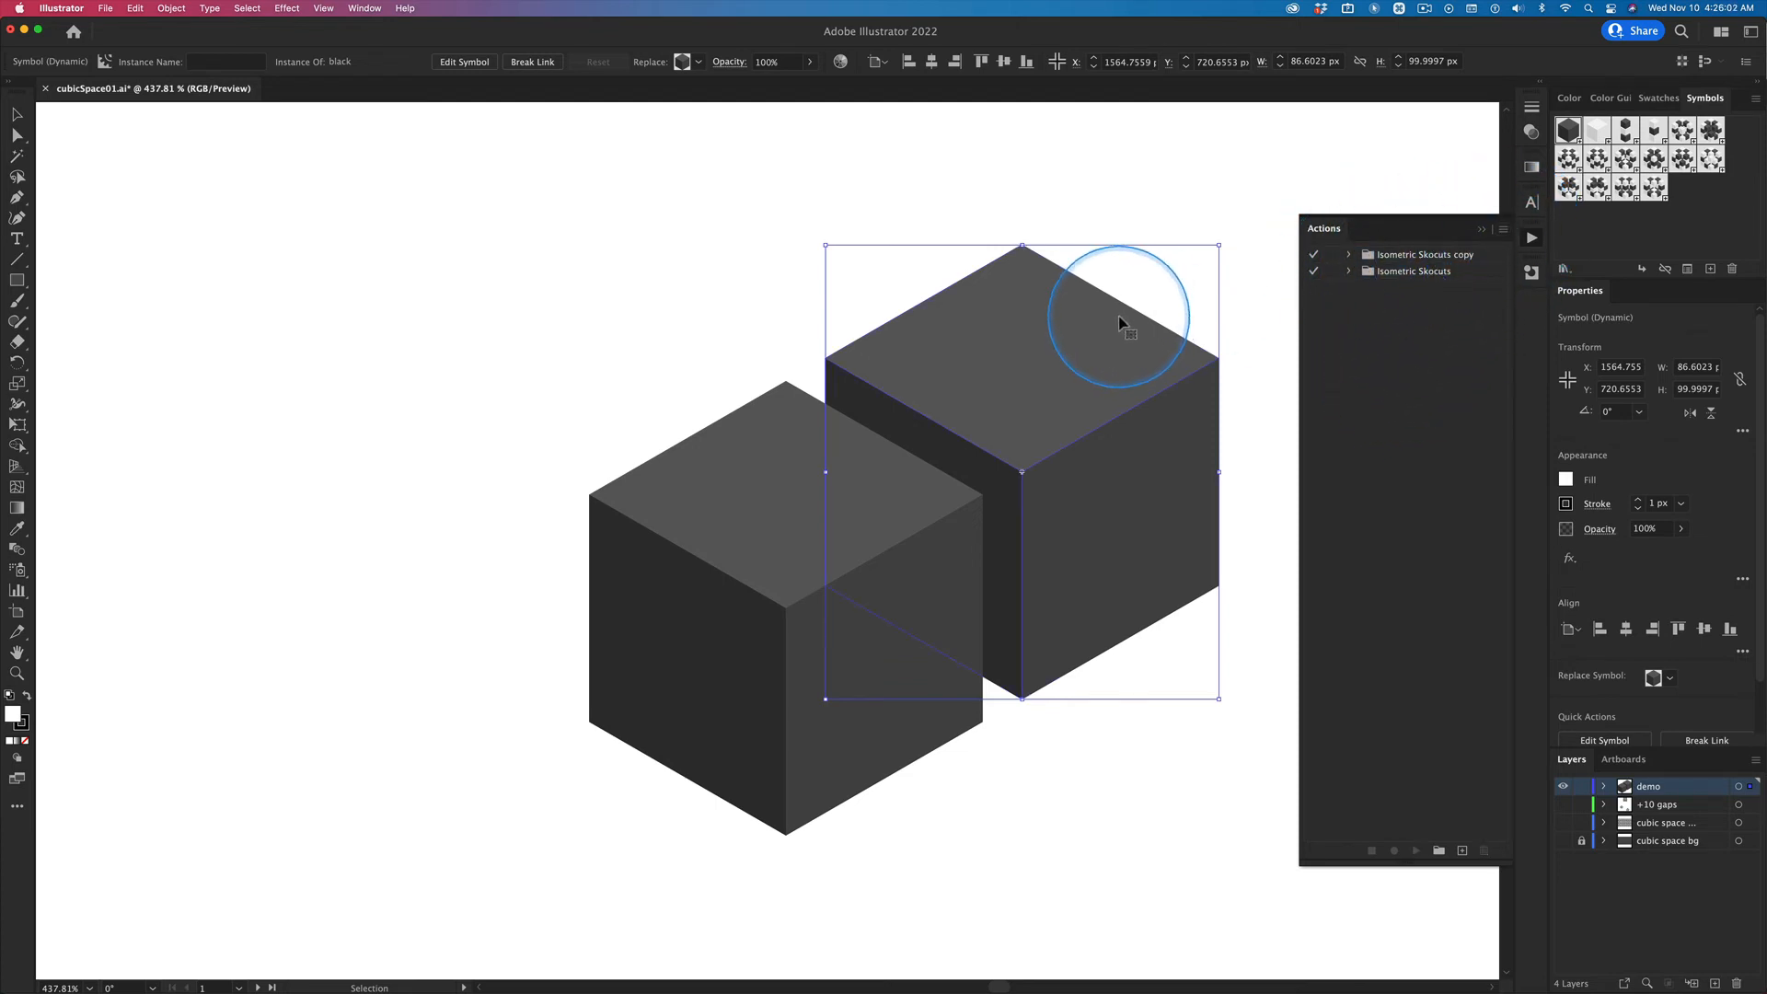
# Step: Delete the upper-right cube copy from the artboard and turn on Button Mode for the actions
pyautogui.press('Delete')
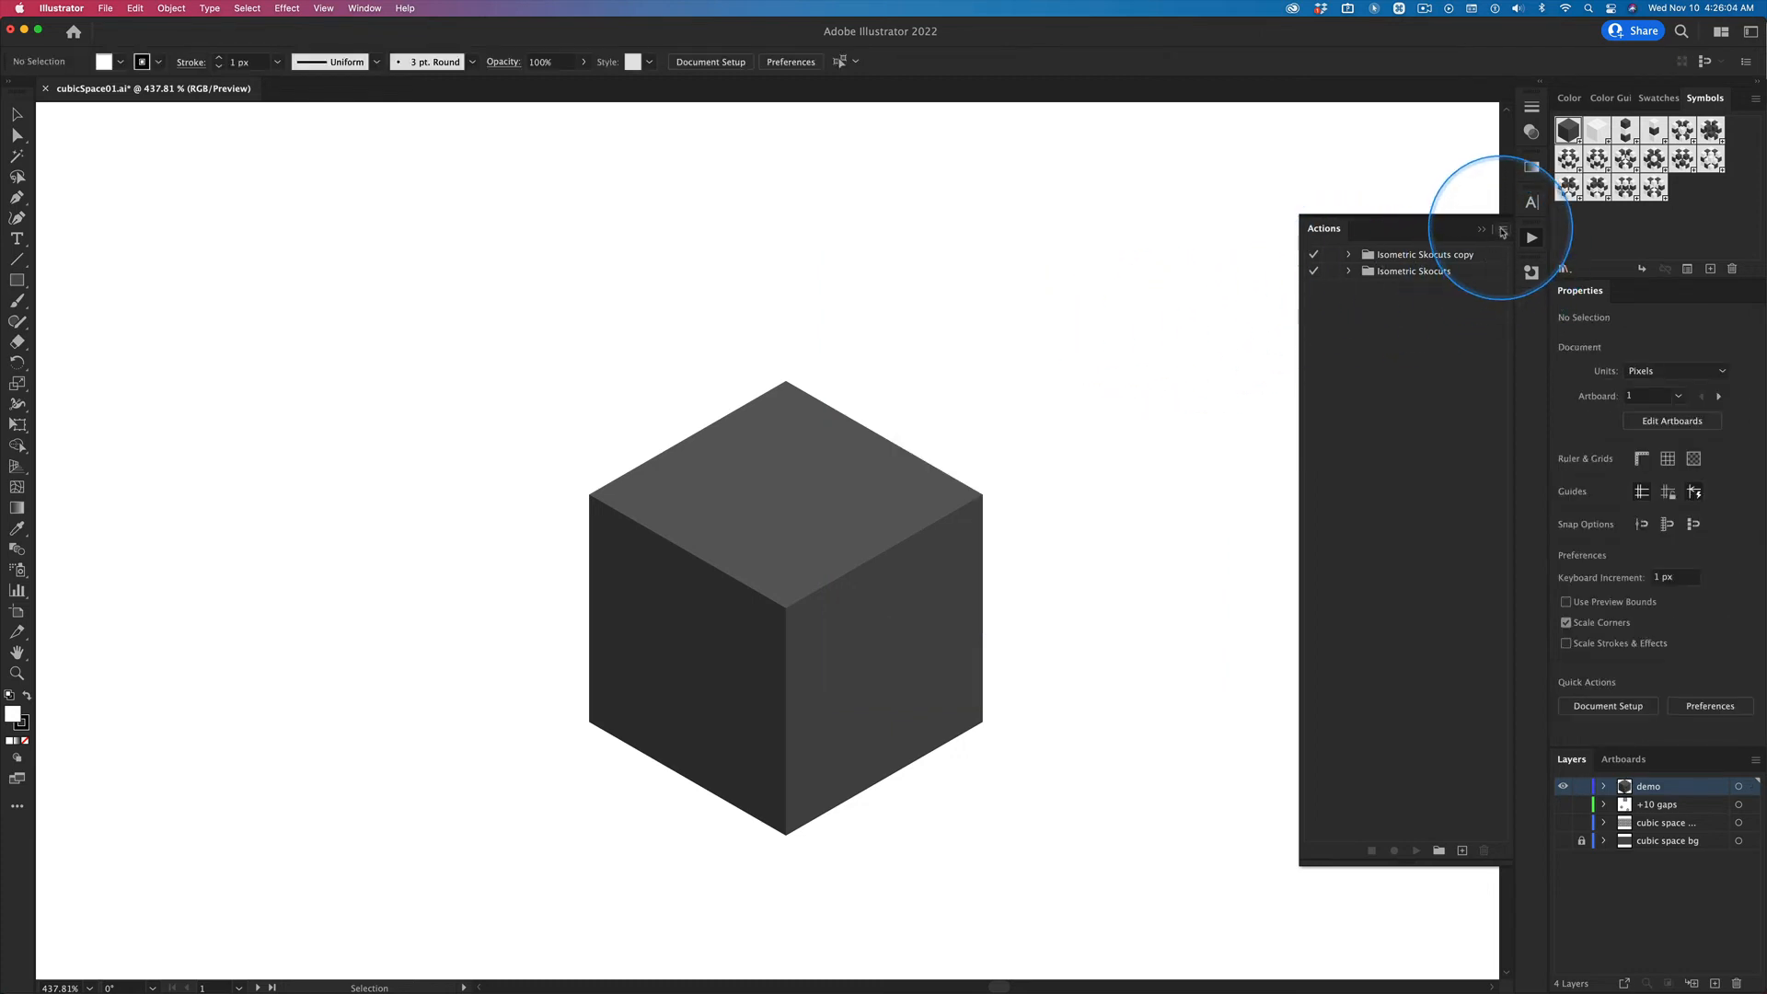
pyautogui.click(1502, 230)
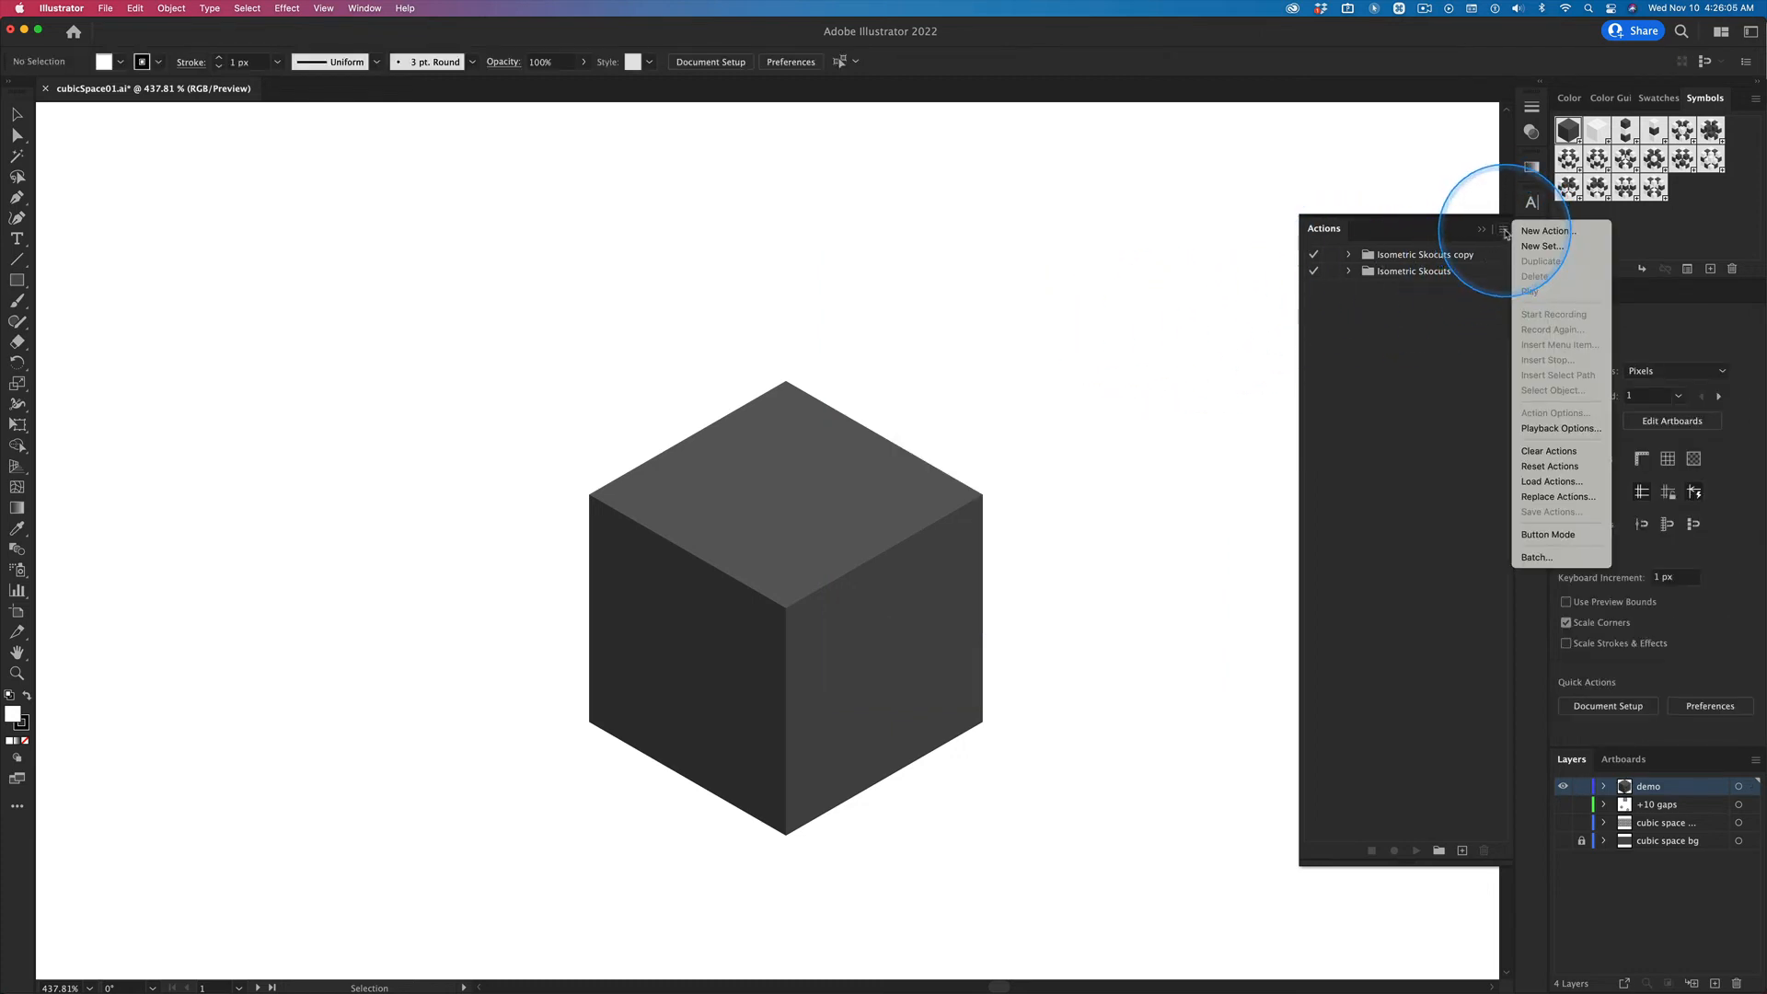
pyautogui.click(1564, 534)
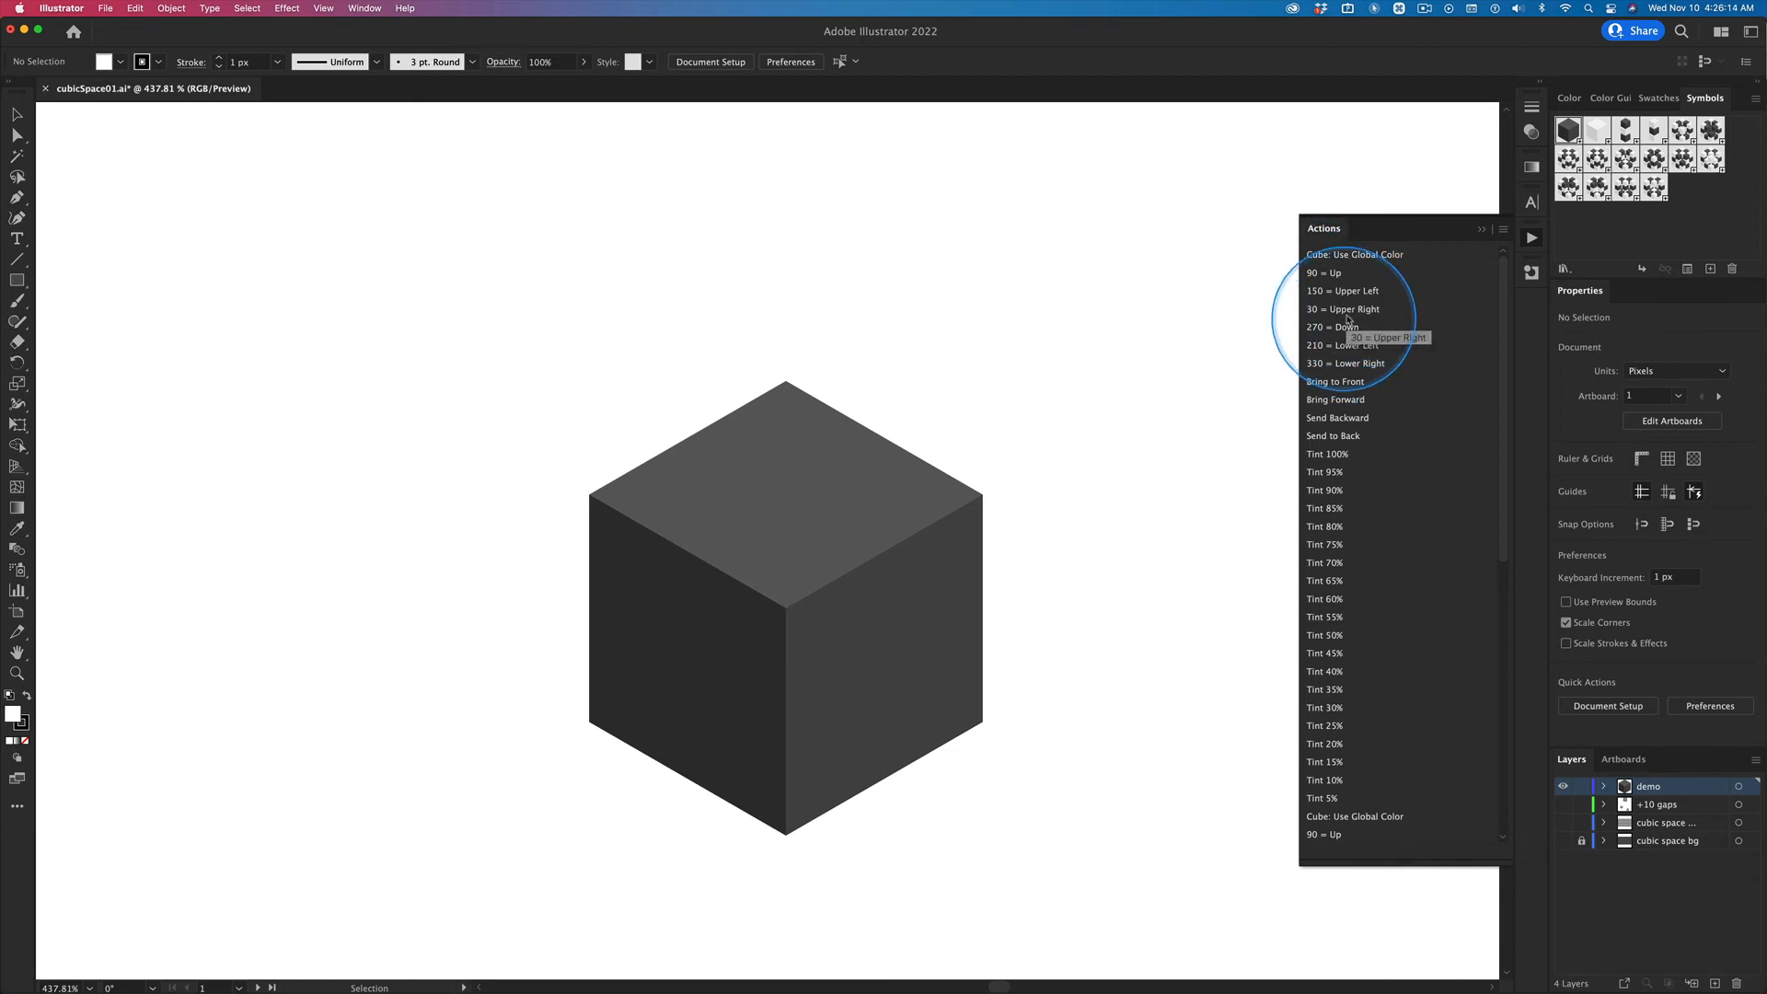
# Step: Copy the cube upward with the 90 = Up action, and copy both stacked cubes with the 150 = Upper Left action
pyautogui.click(1329, 275)
pyautogui.click(981, 536)
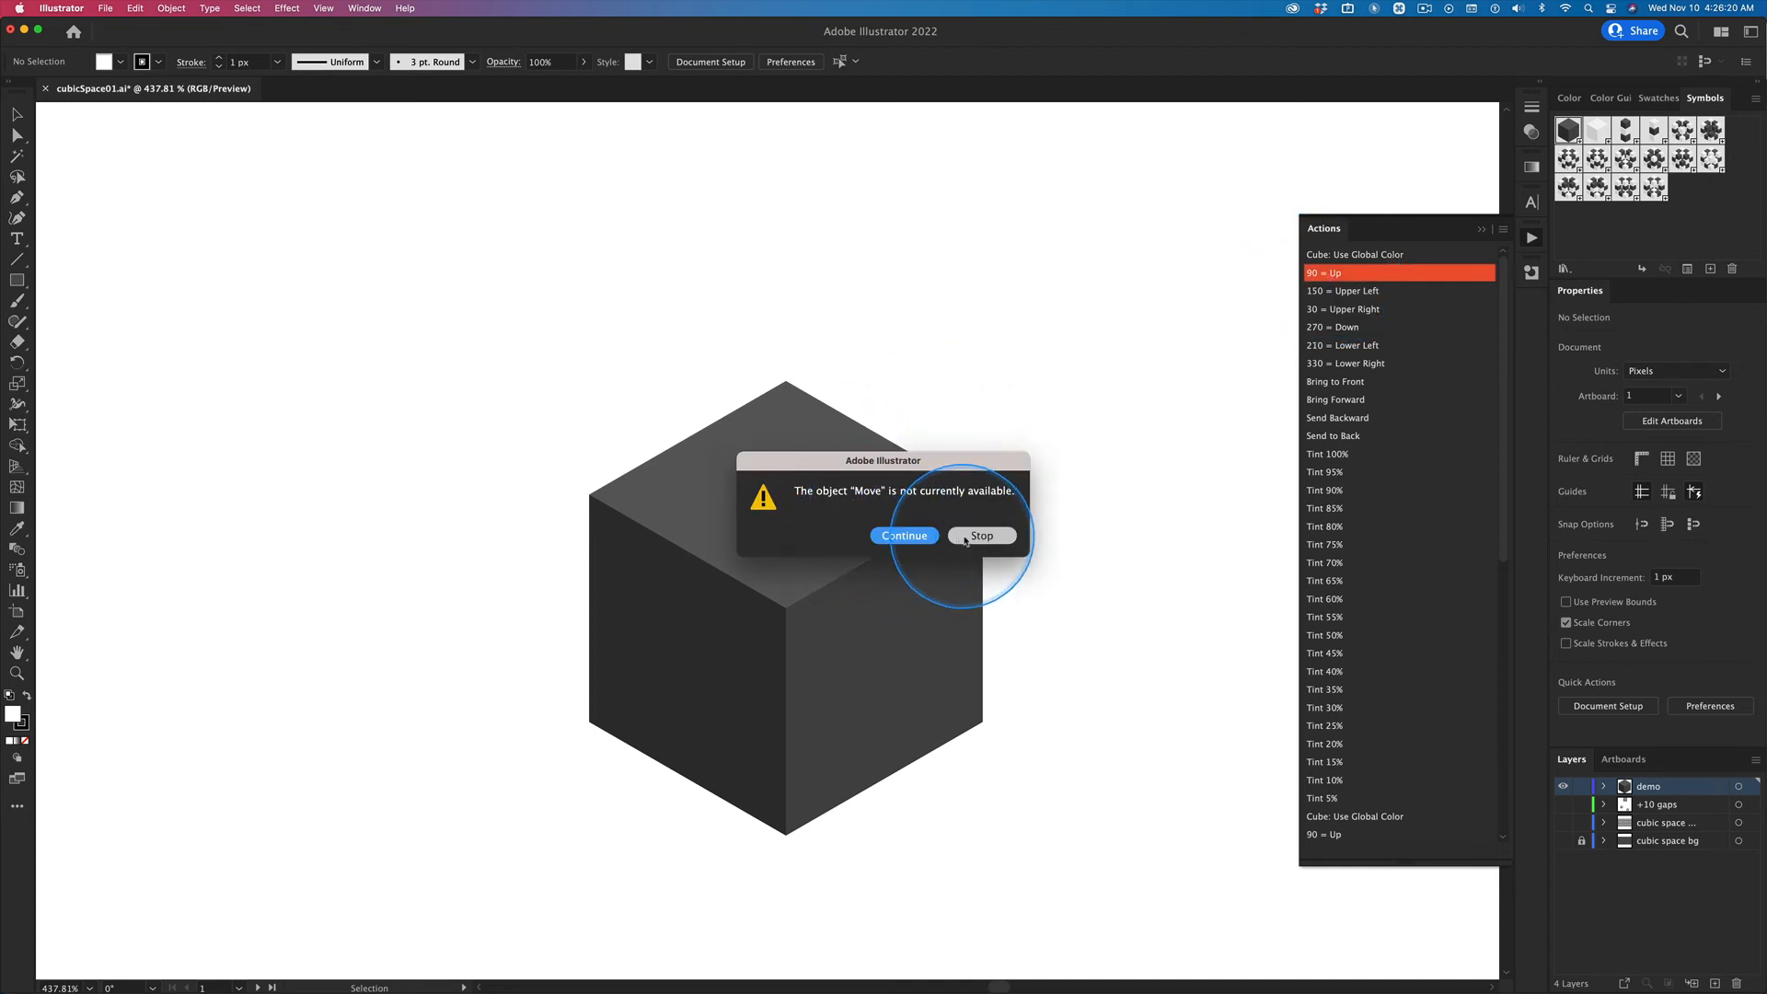
pyautogui.moveTo(676, 390); pyautogui.dragTo(953, 603)
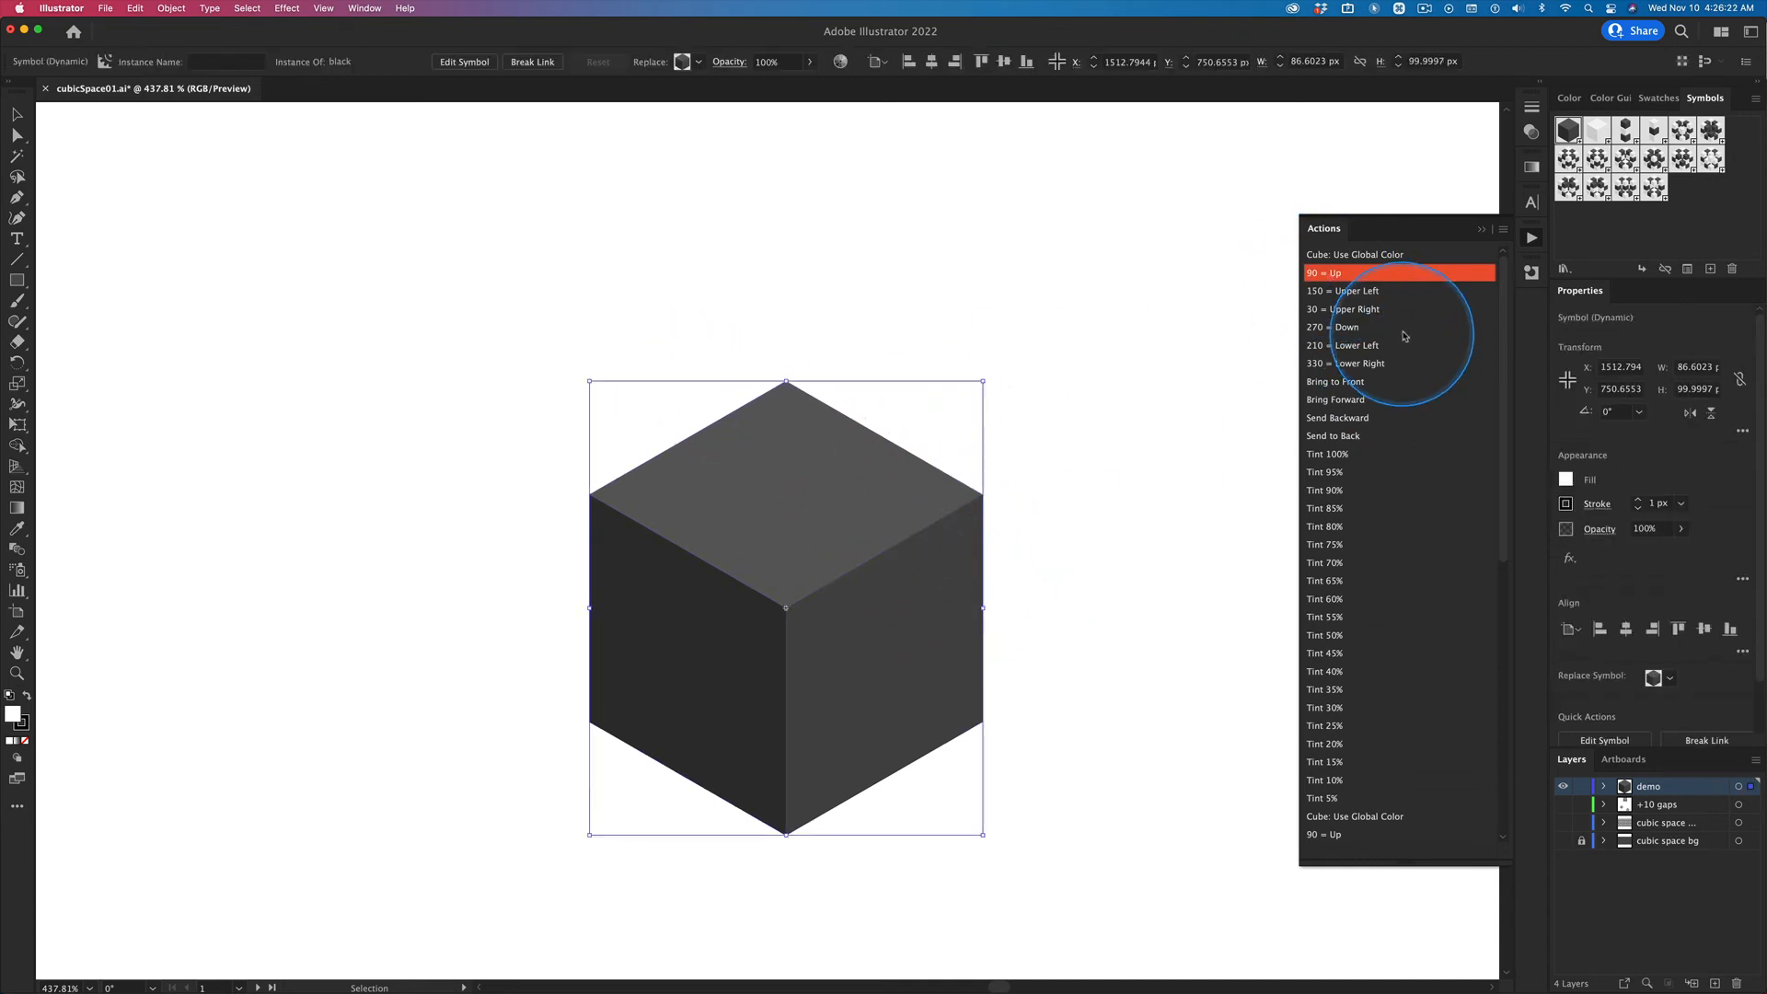
pyautogui.click(1310, 273)
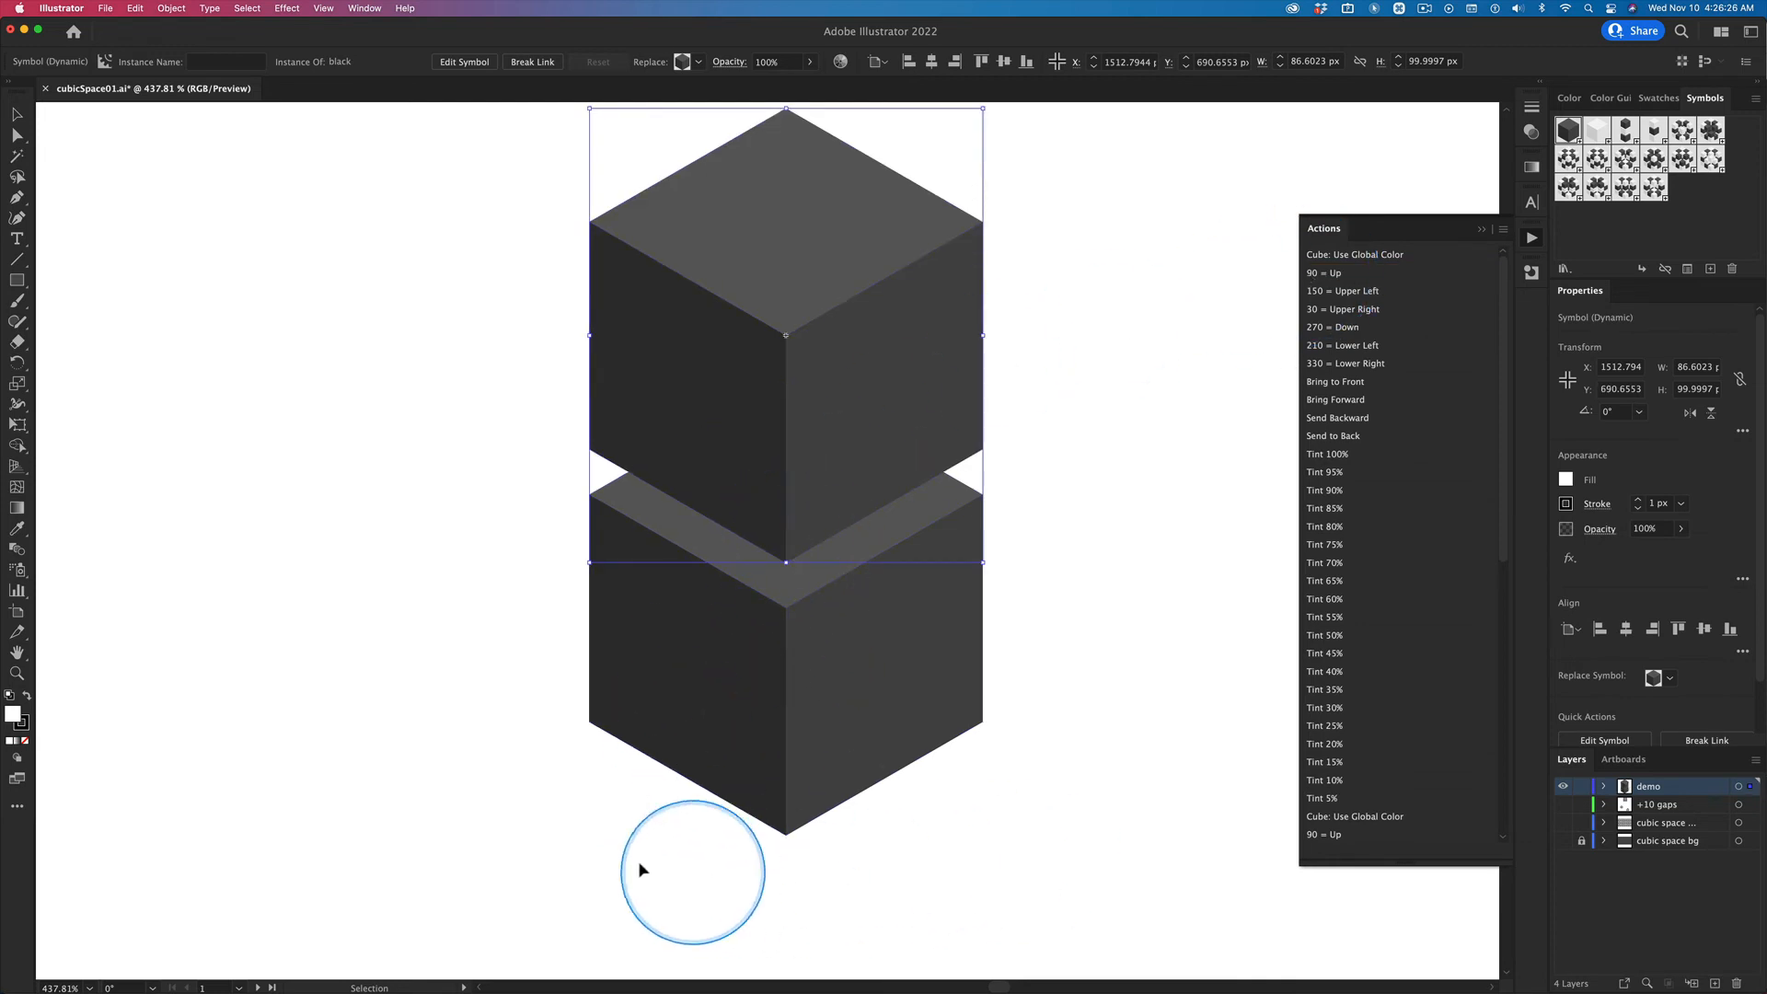
pyautogui.moveTo(618, 862); pyautogui.dragTo(1012, 503)
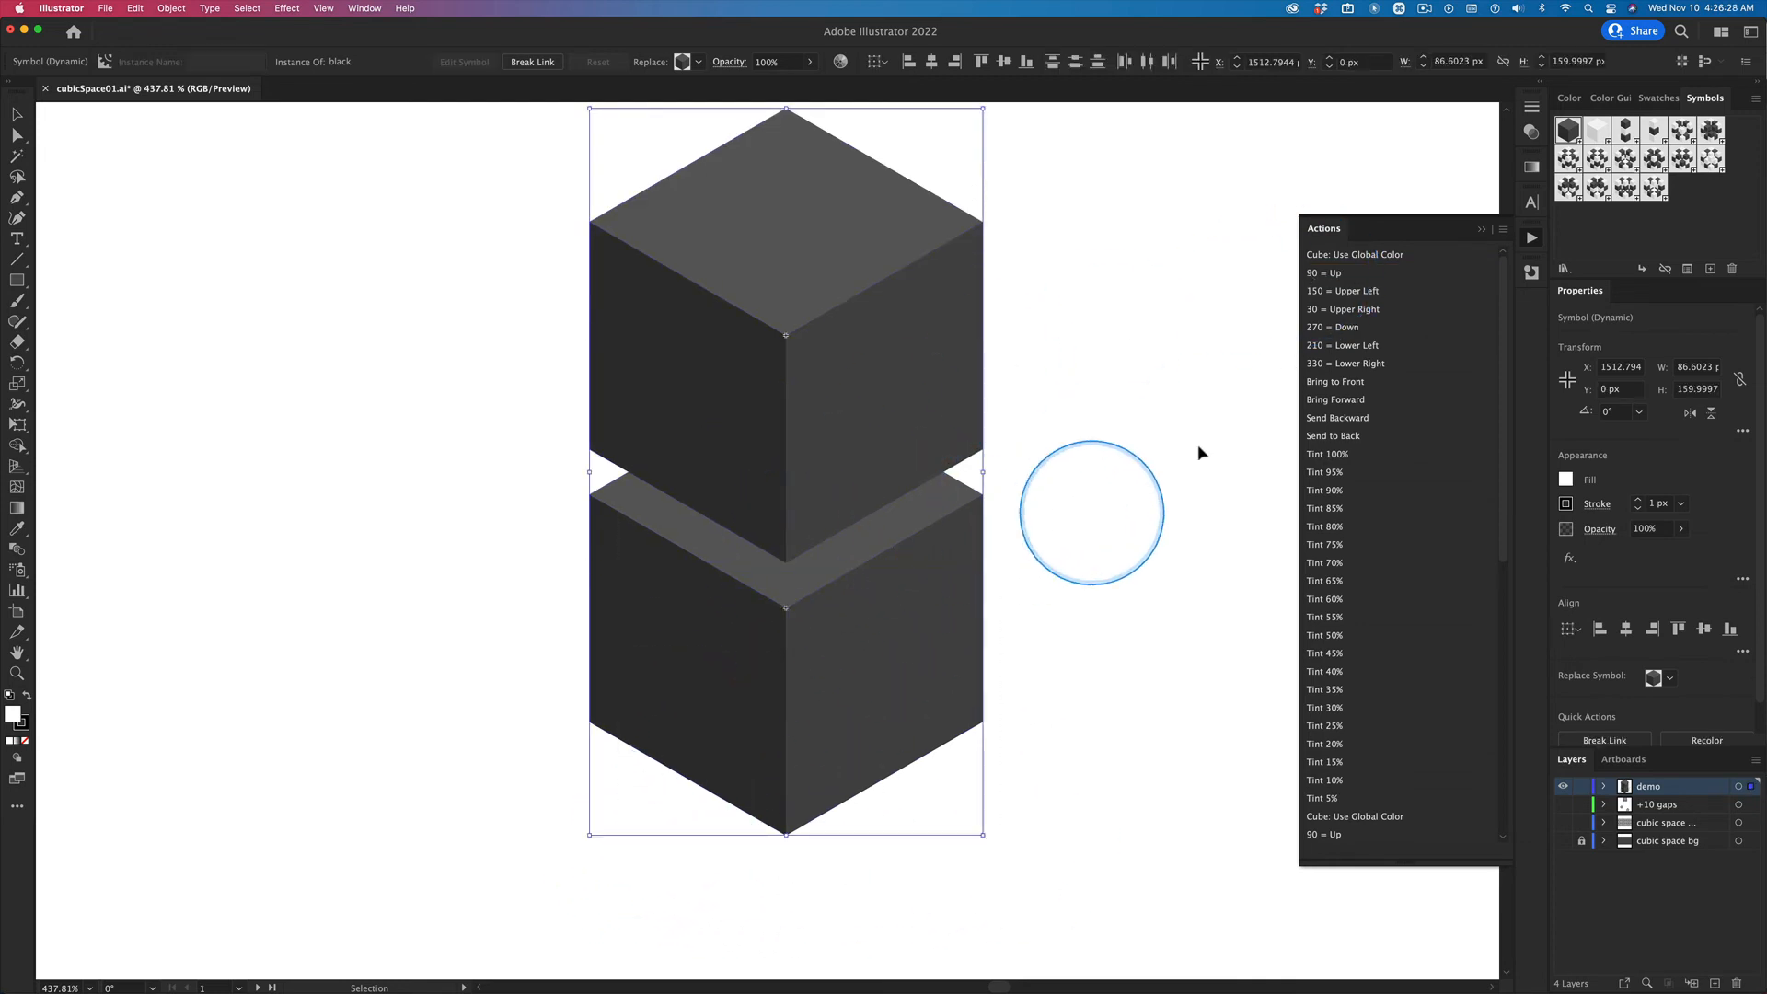
pyautogui.click(1353, 292)
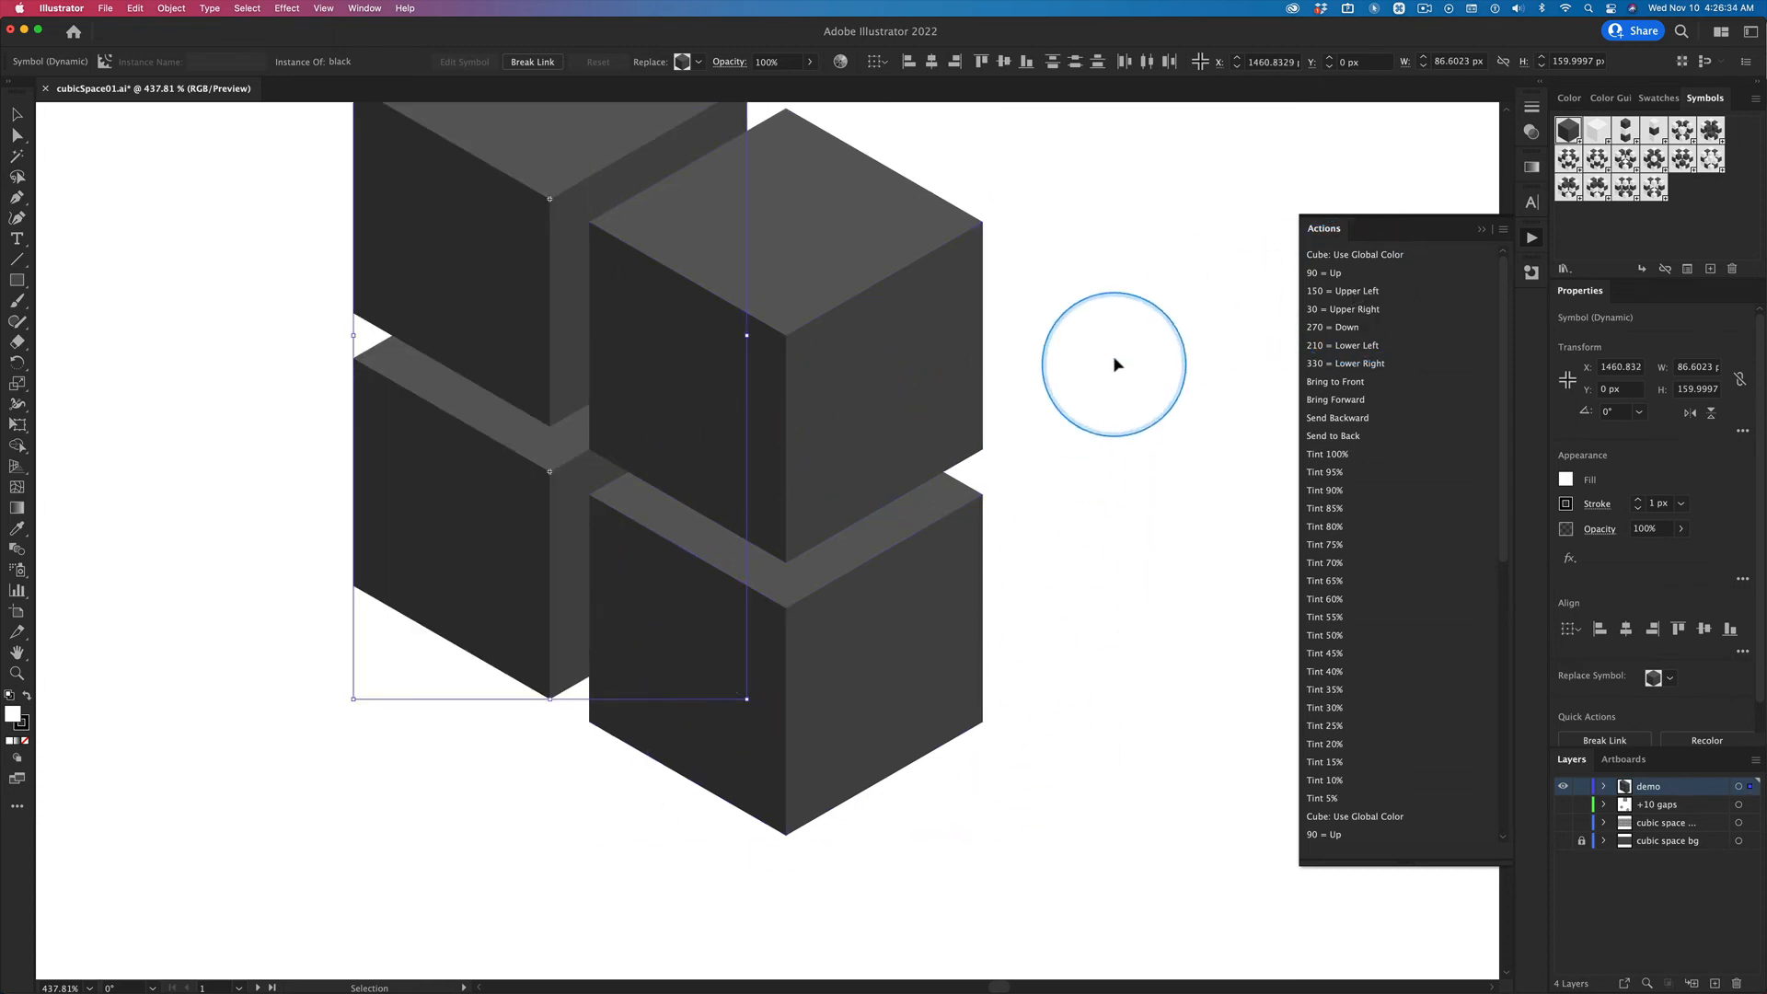
# Step: Select all four cubes, copy them with the 30 = Upper Right action, and deselect everything
pyautogui.press('space')
pyautogui.moveTo(1111, 329); pyautogui.dragTo(1092, 493)
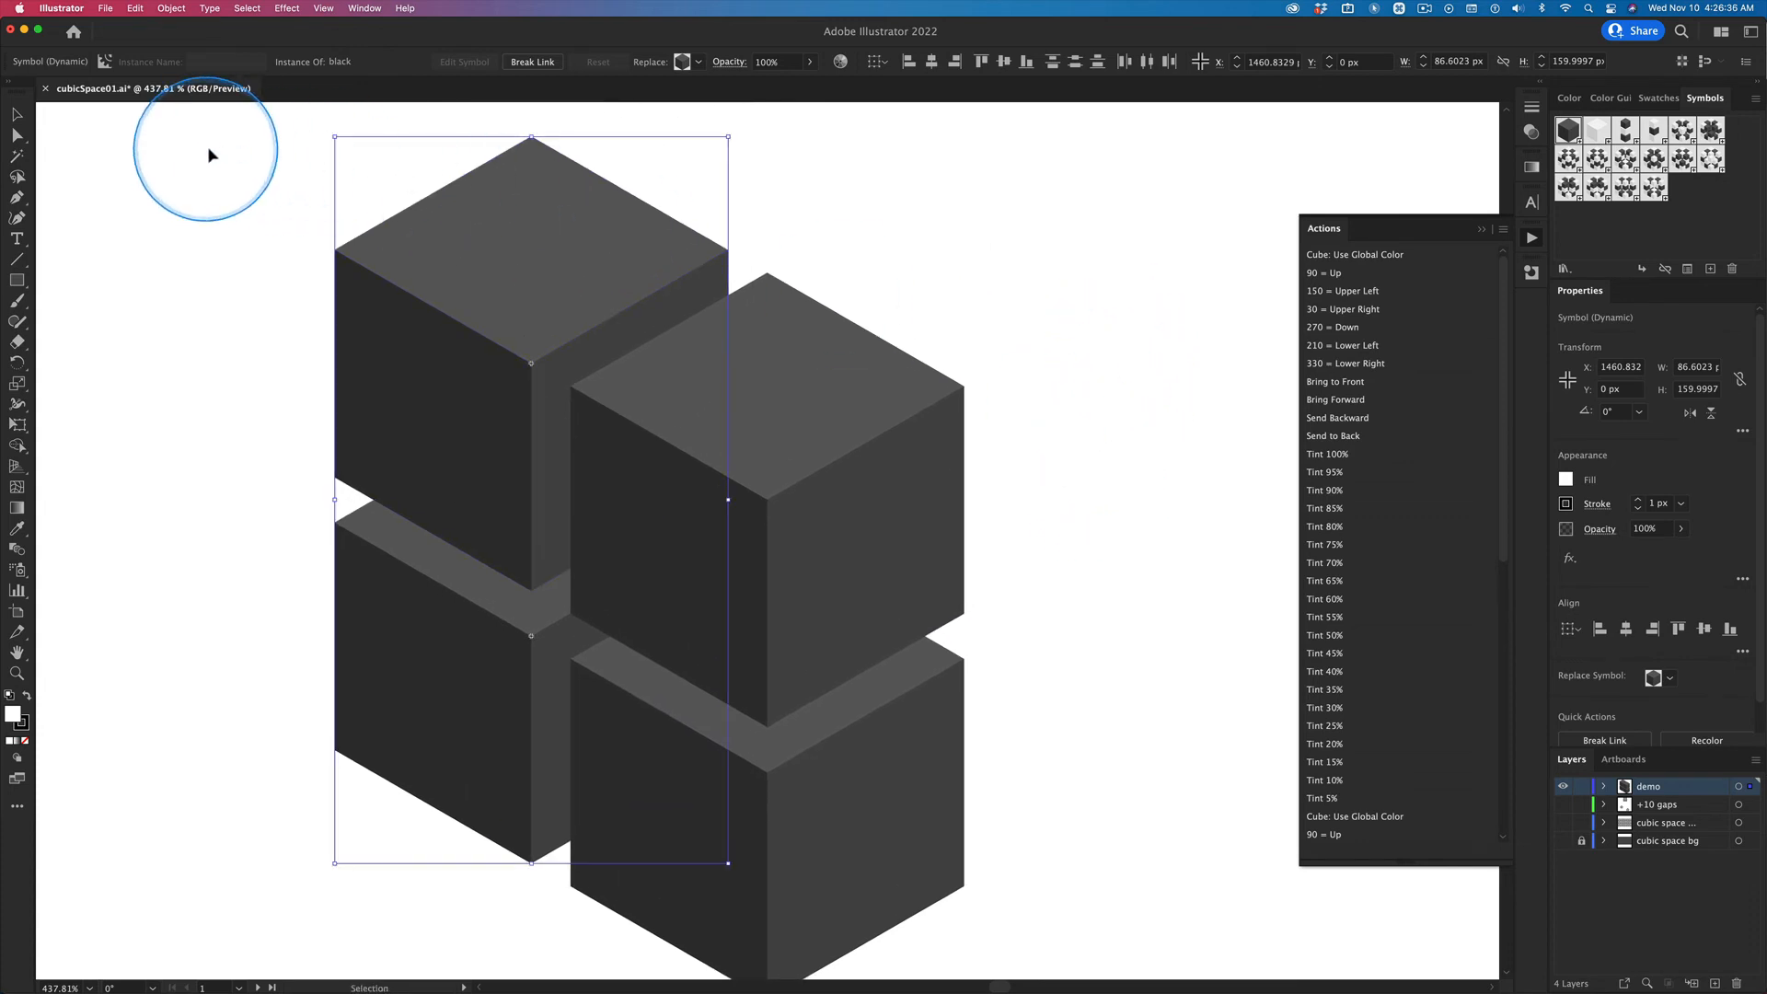
pyautogui.moveTo(206, 150); pyautogui.dragTo(976, 846)
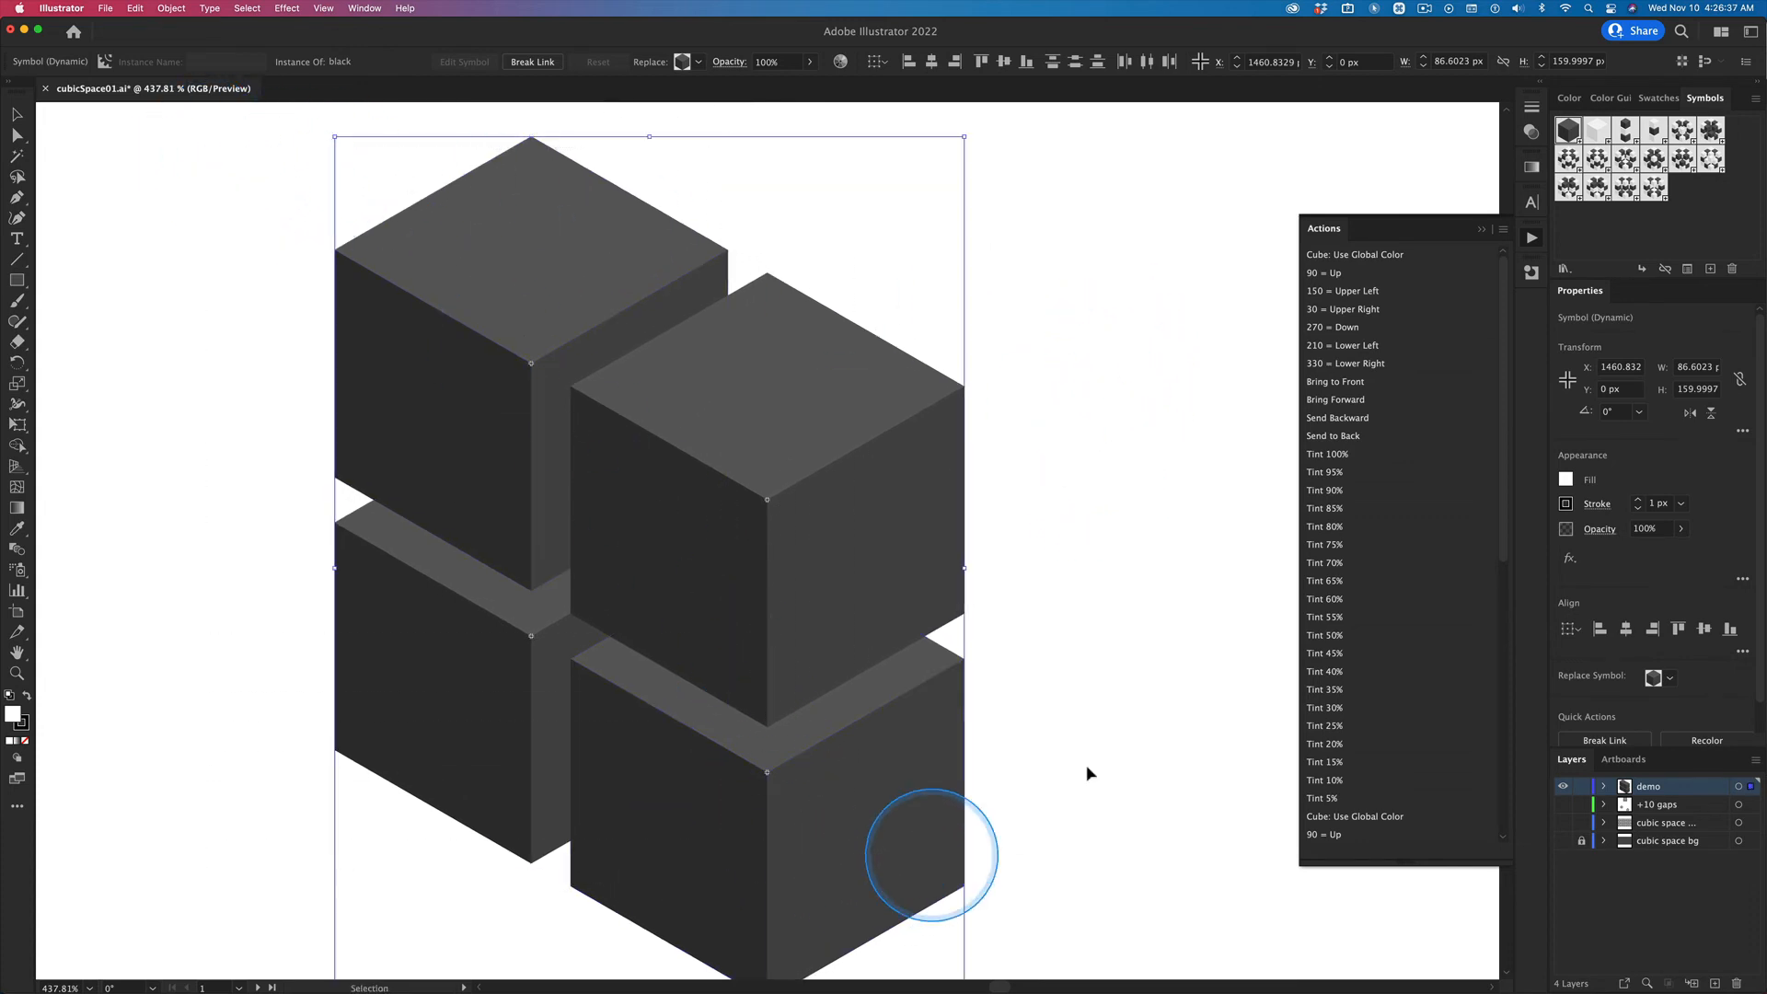
pyautogui.click(1350, 315)
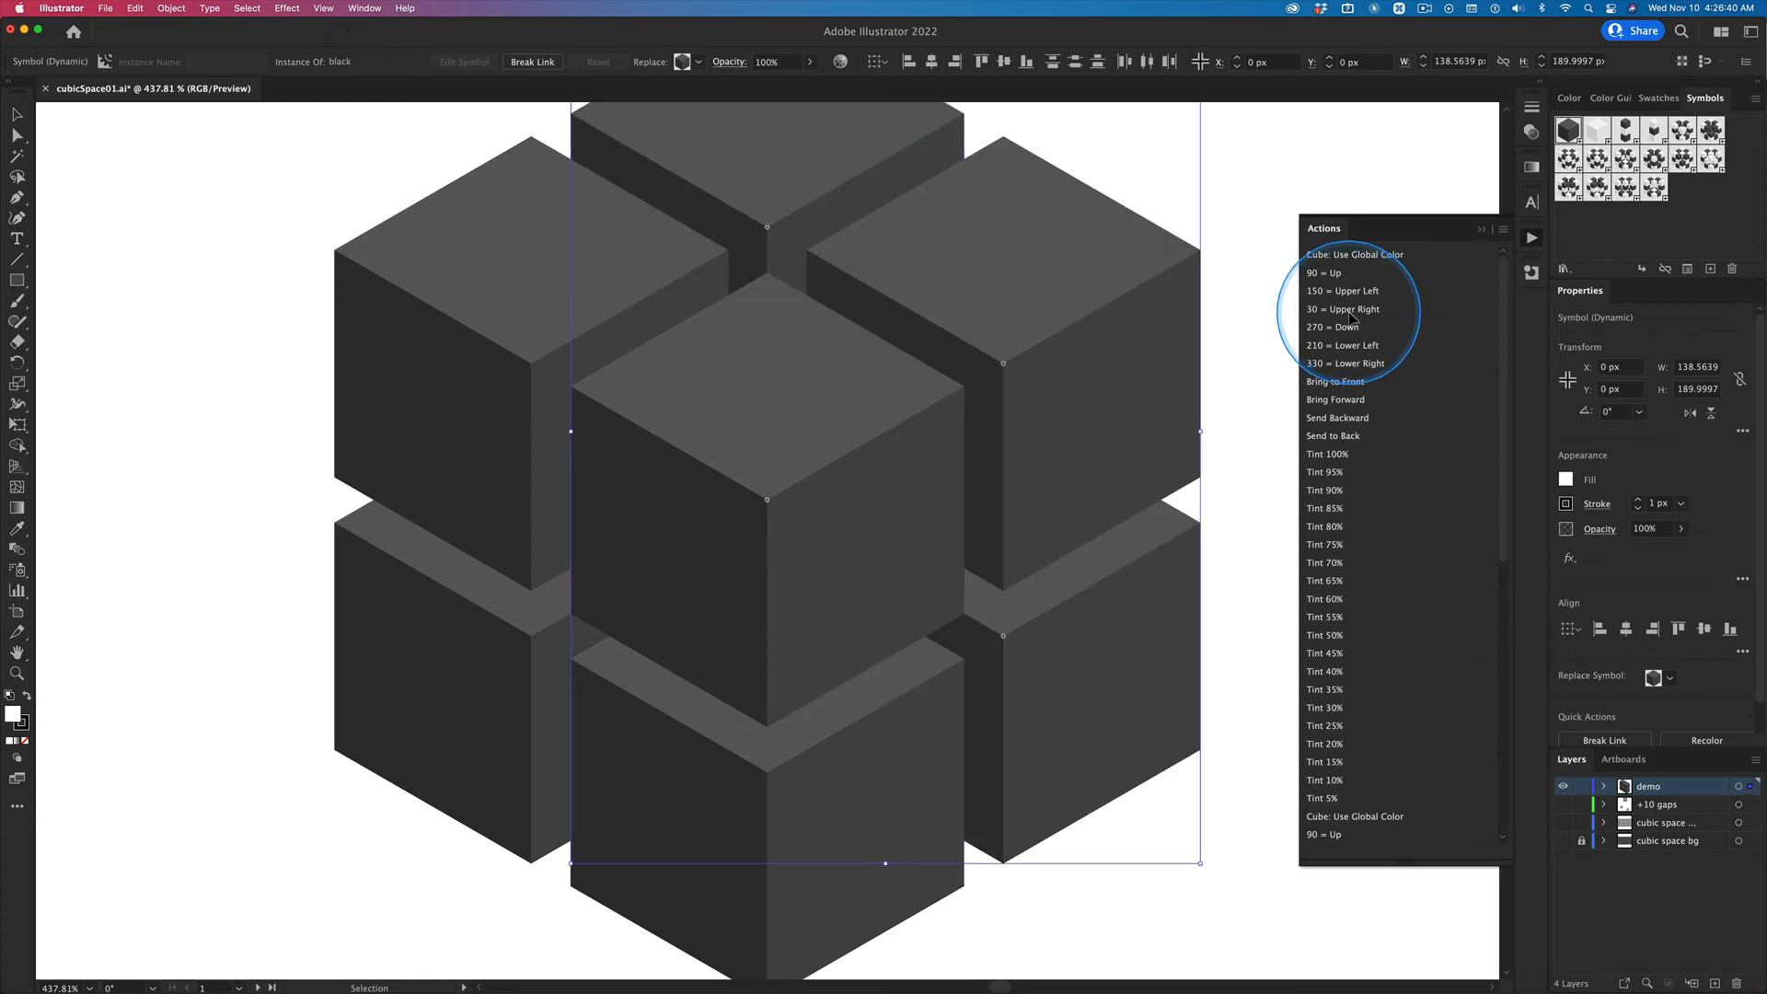
pyautogui.click(1222, 888)
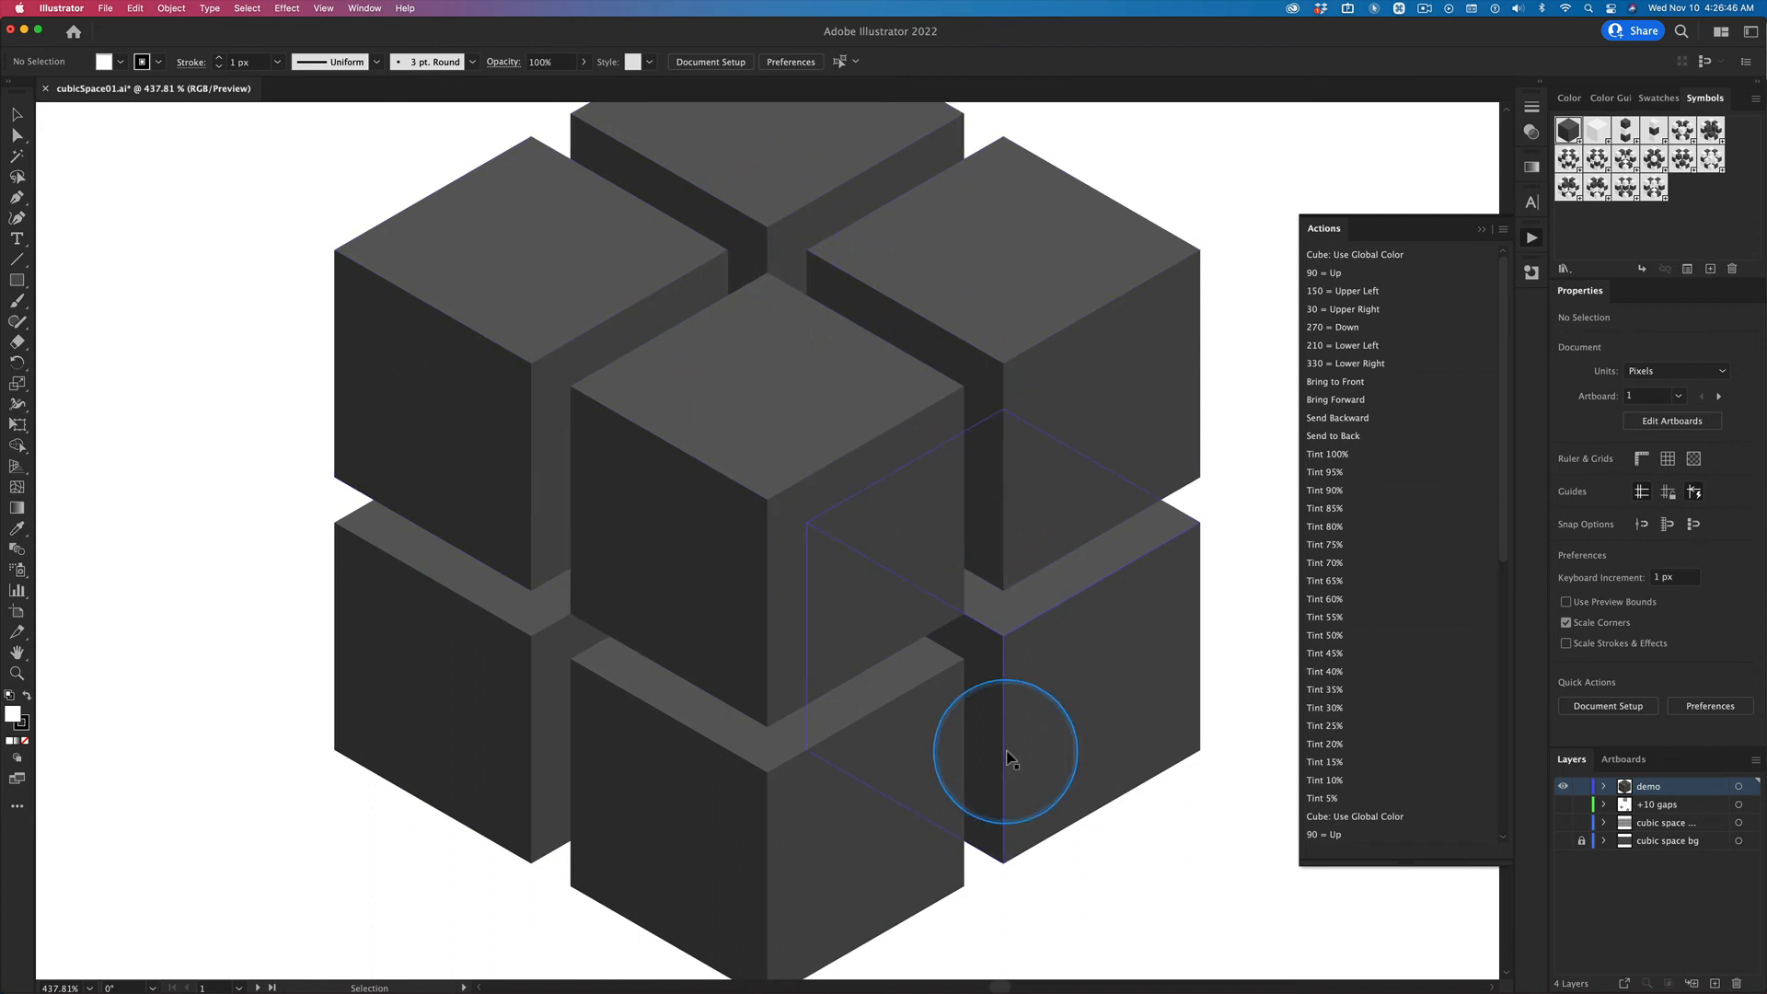
# Step: Turn off Button Mode and place the Isometric Skocuts copy set below the original Isometric Skocuts set
pyautogui.click(1504, 232)
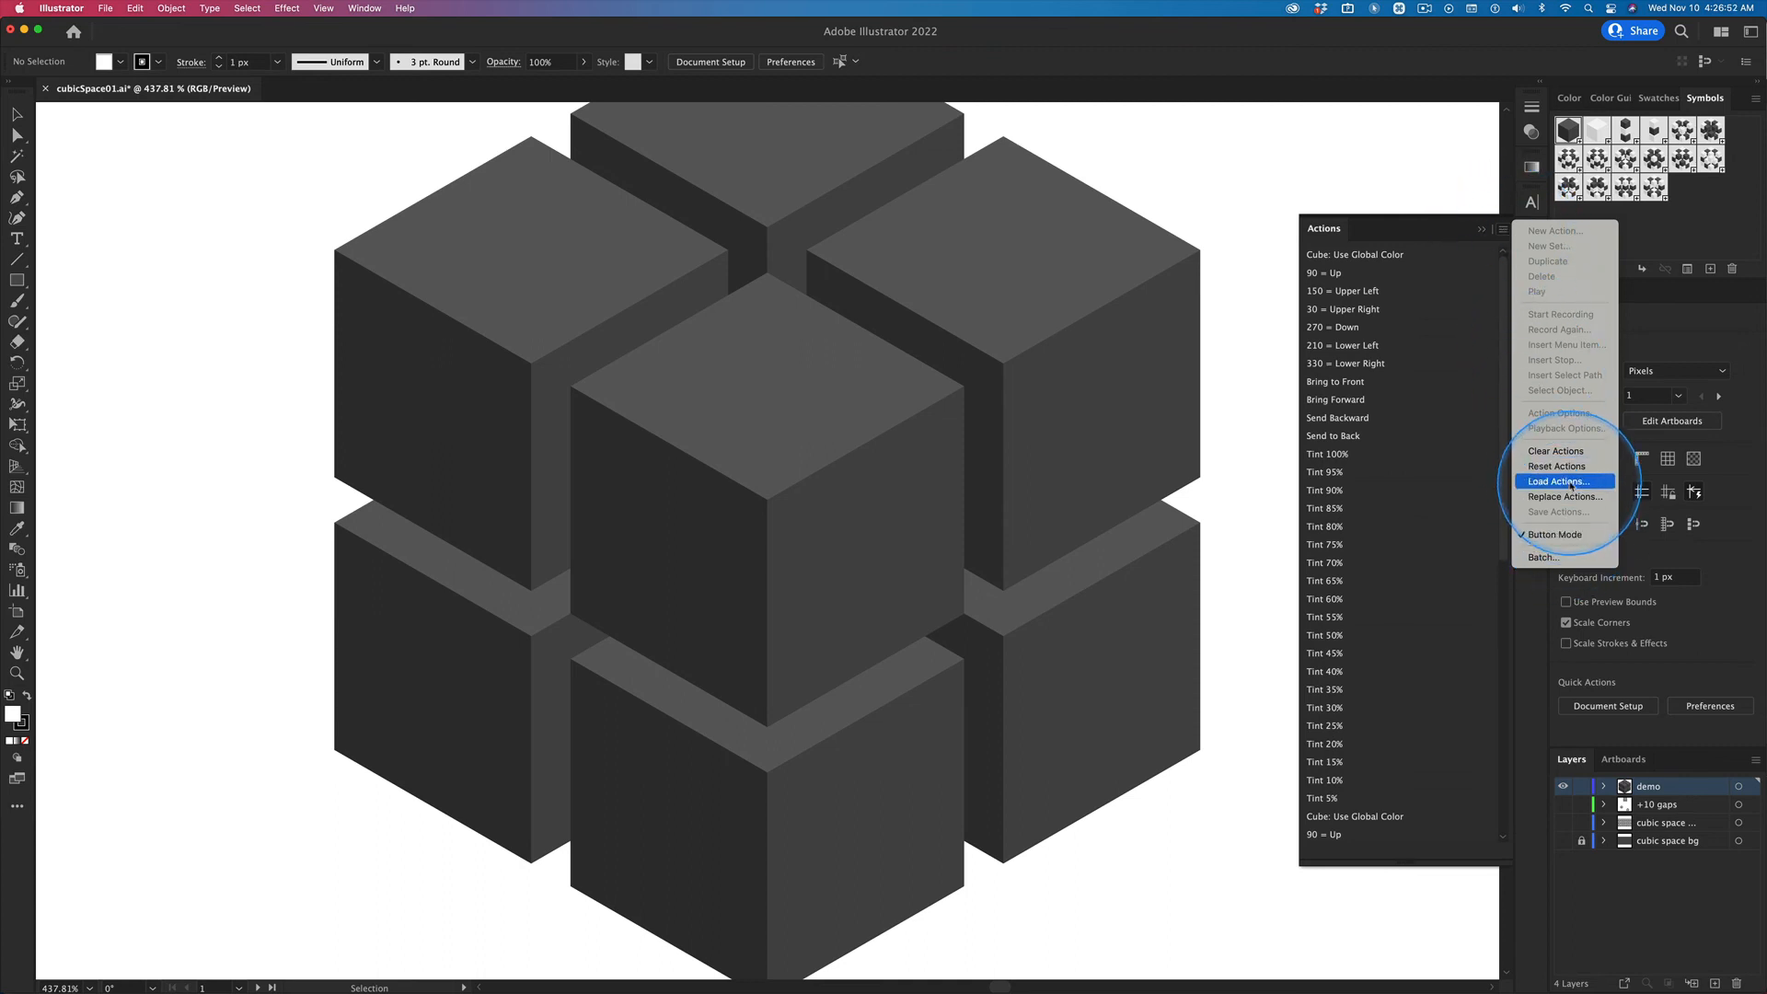
pyautogui.click(1561, 534)
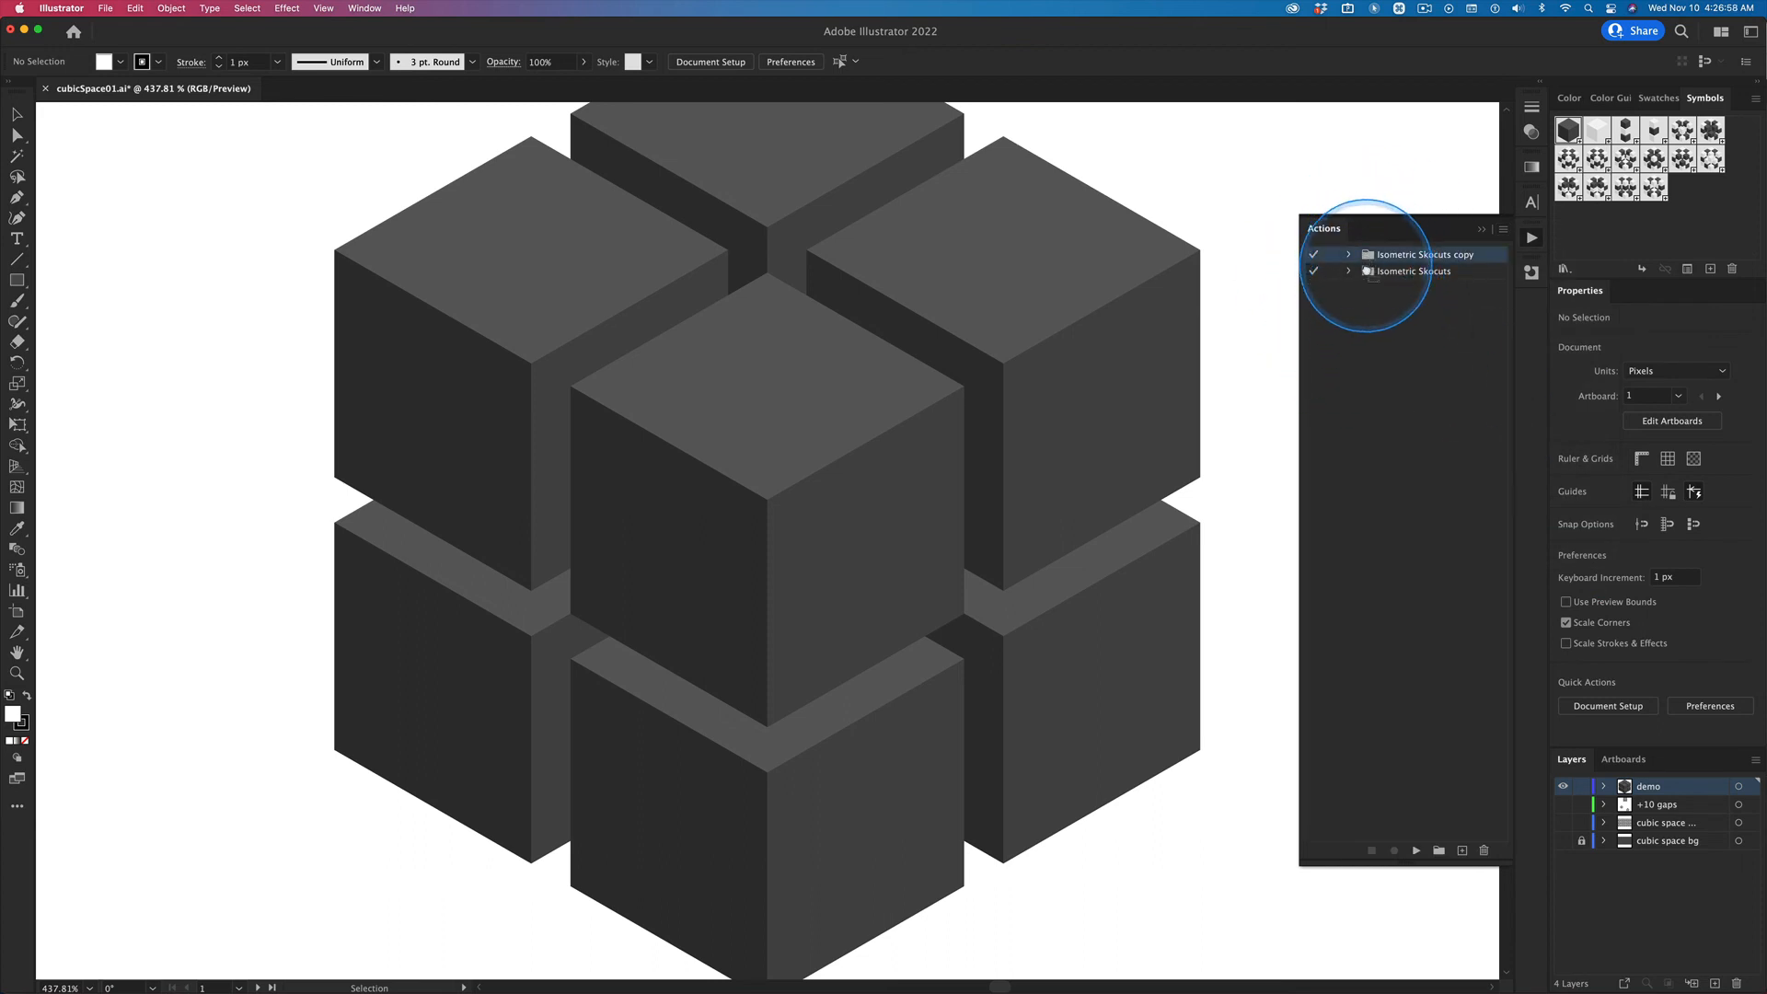
pyautogui.moveTo(1366, 260); pyautogui.dragTo(1382, 300)
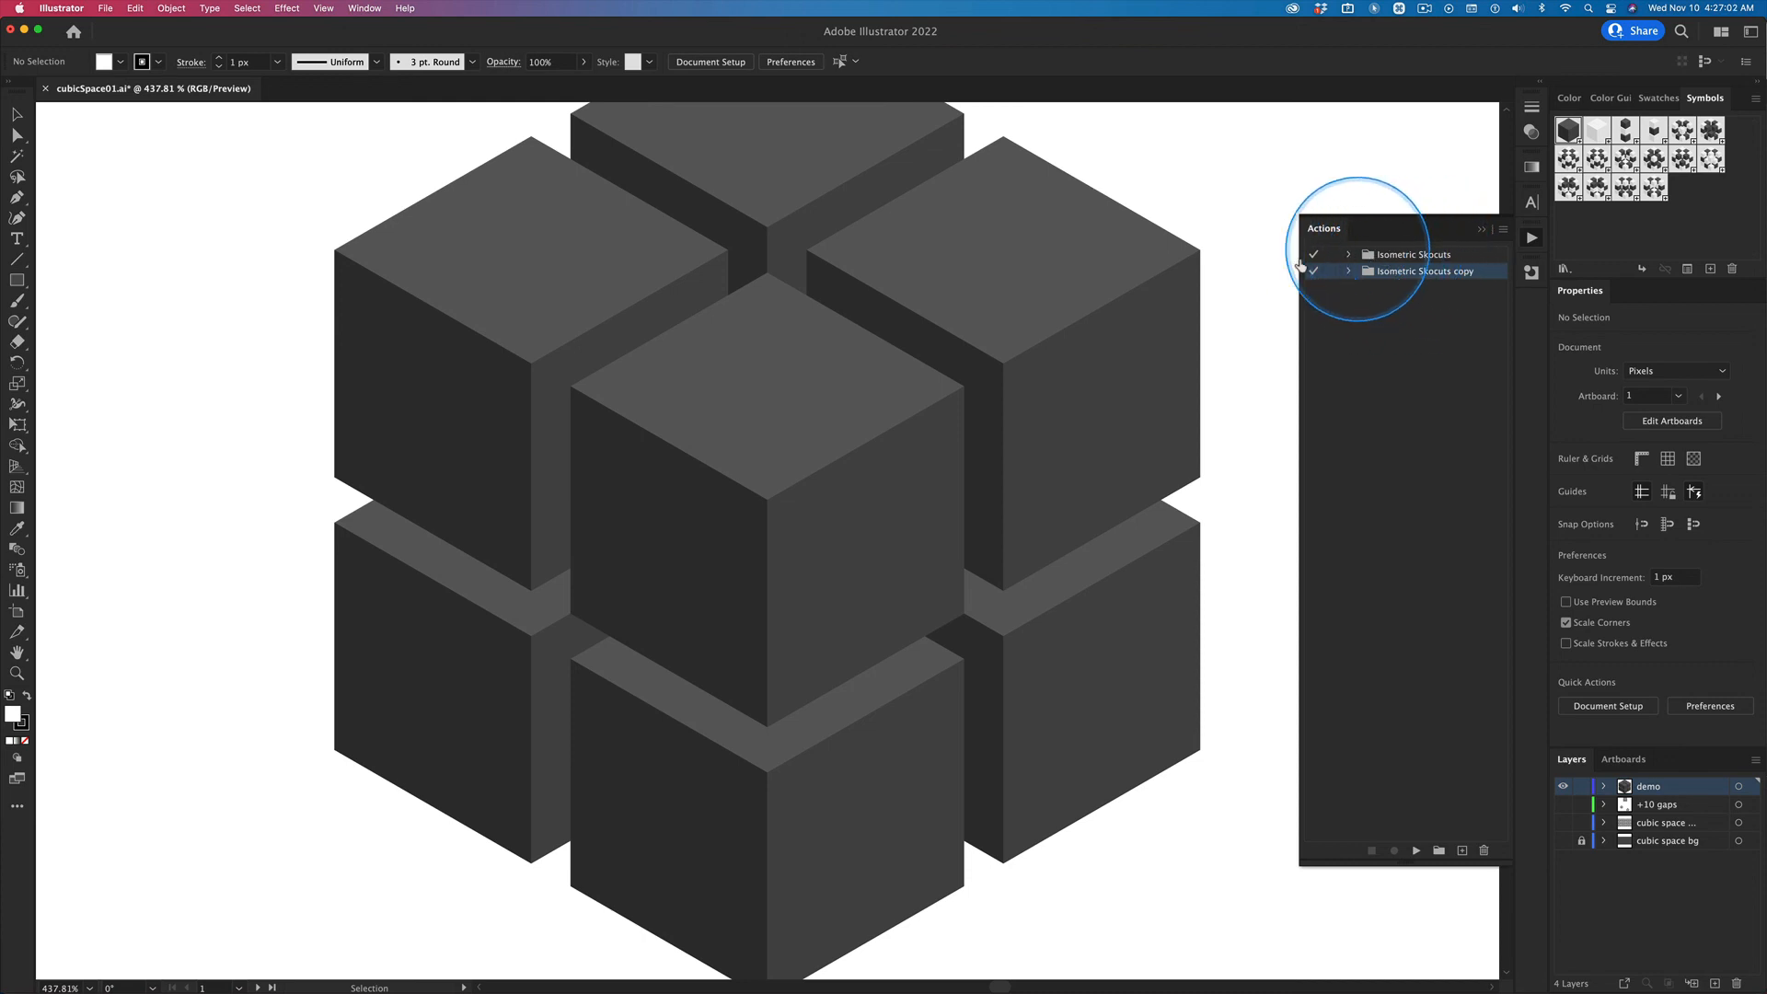
pyautogui.click(1348, 254)
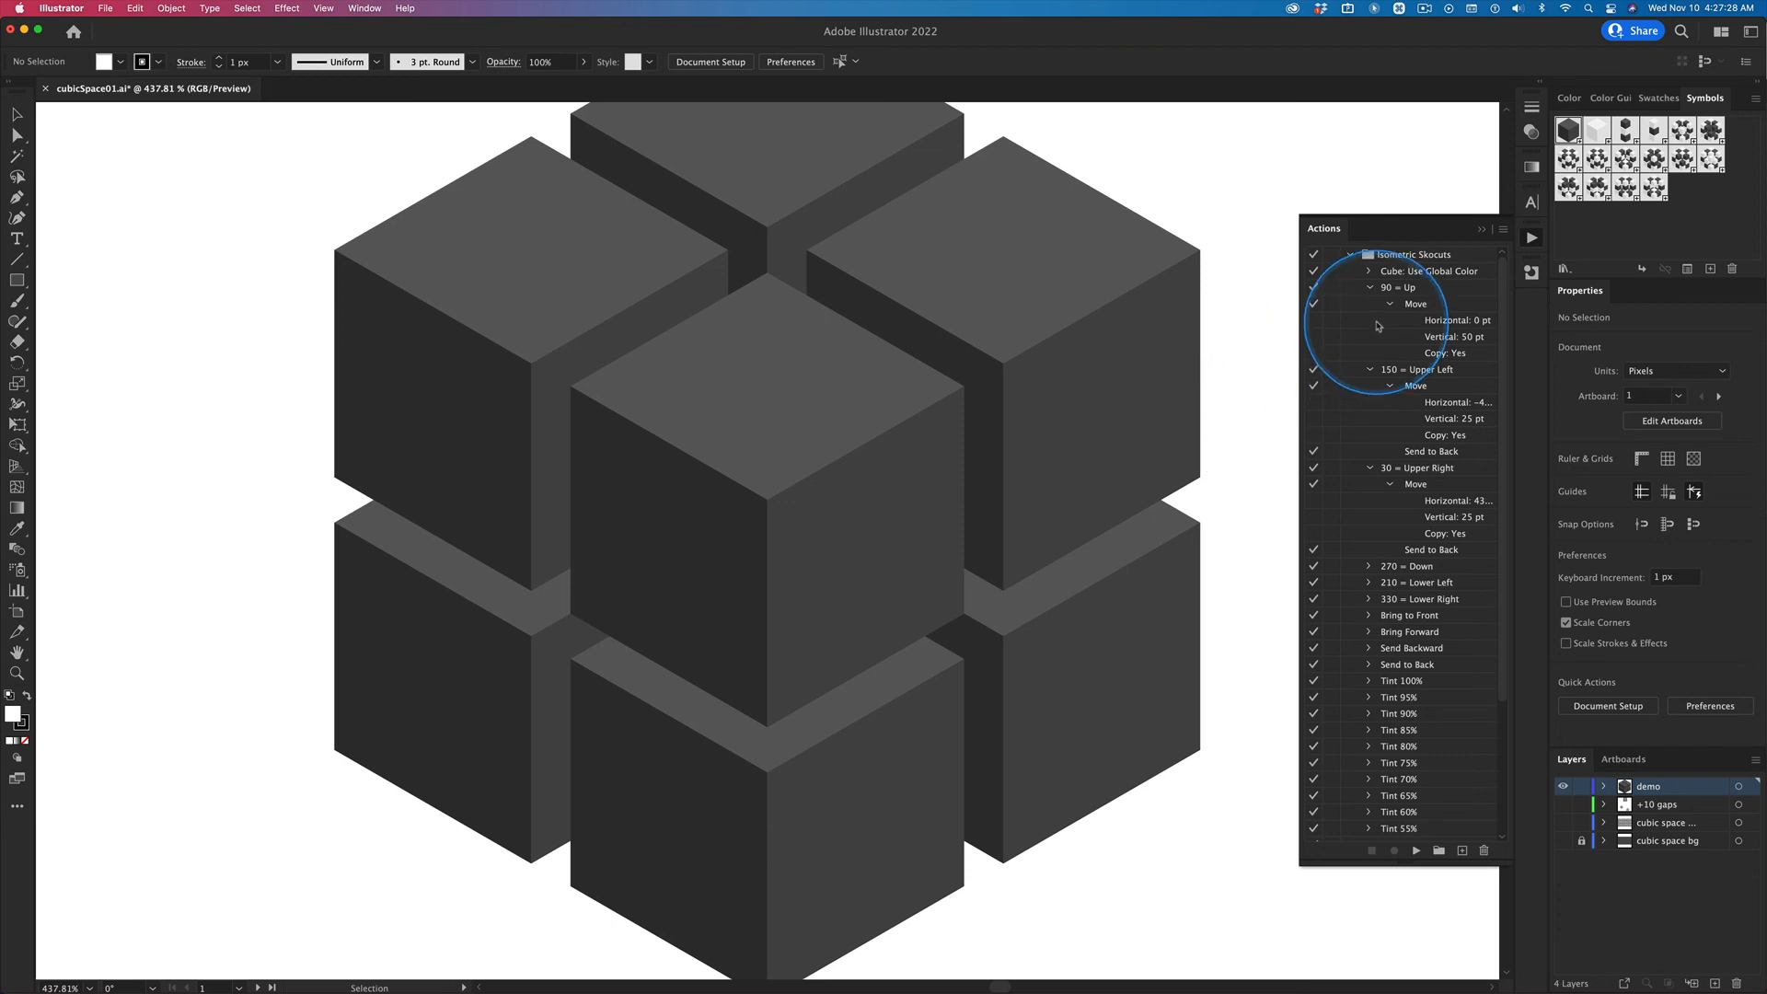
pyautogui.click(1349, 257)
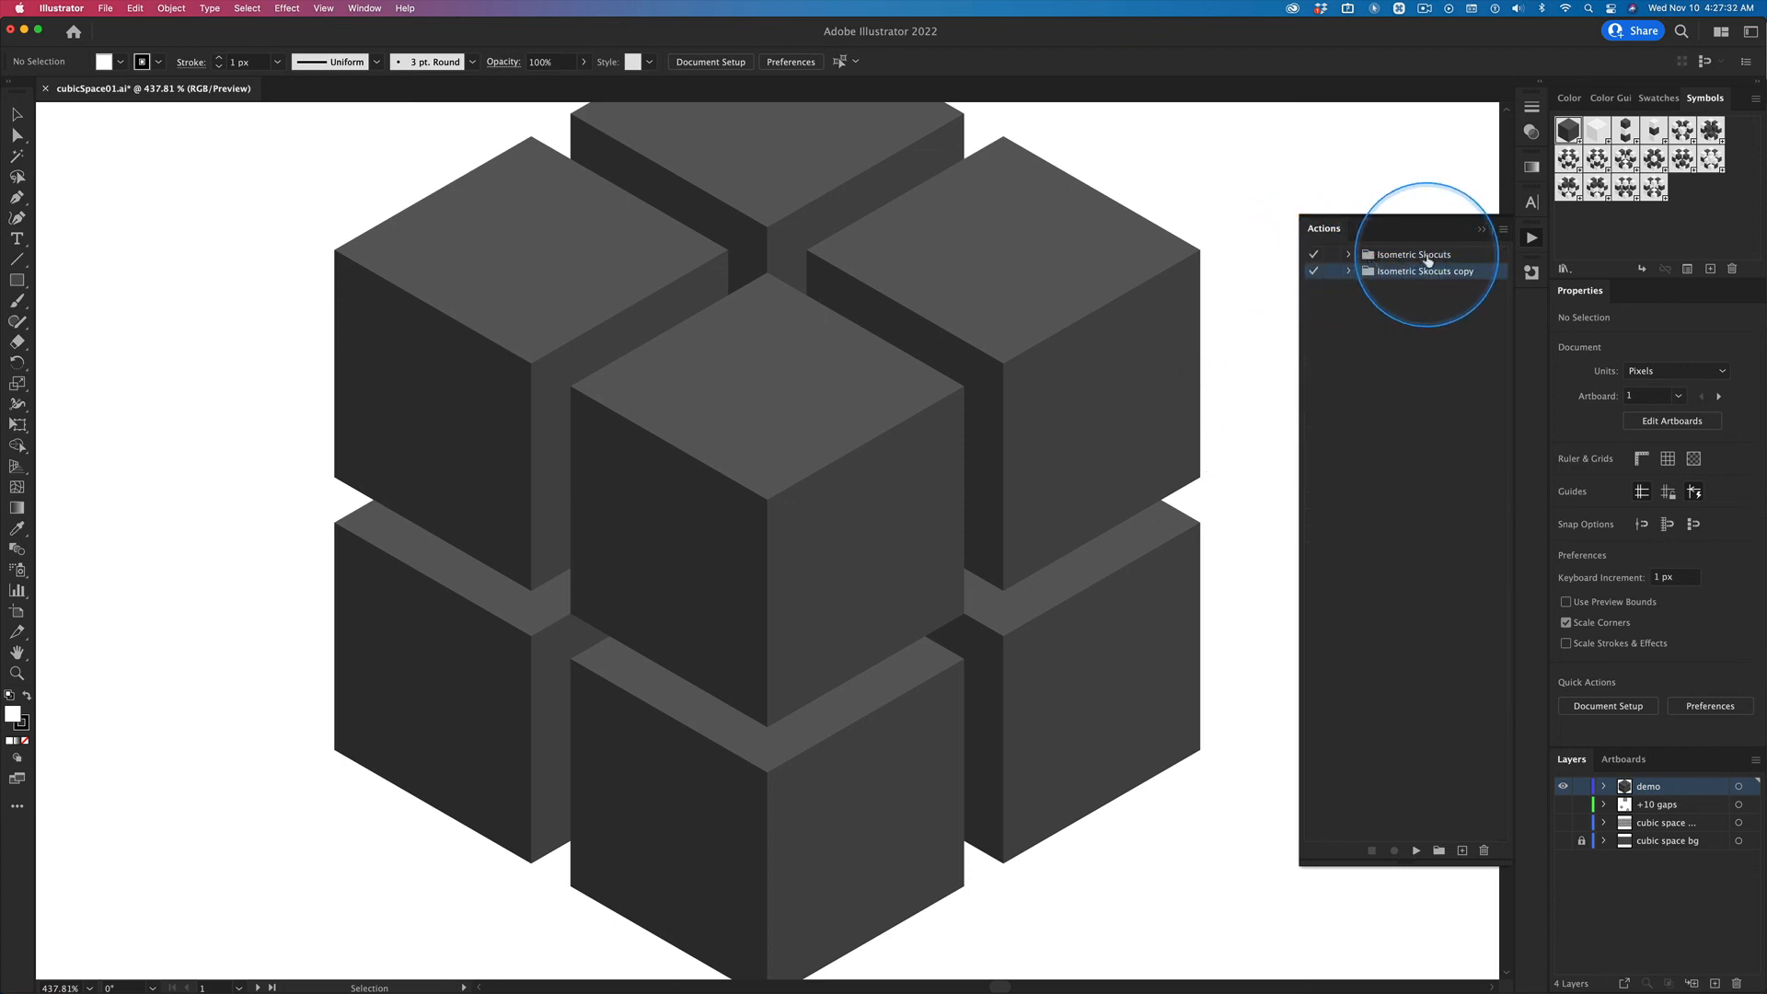